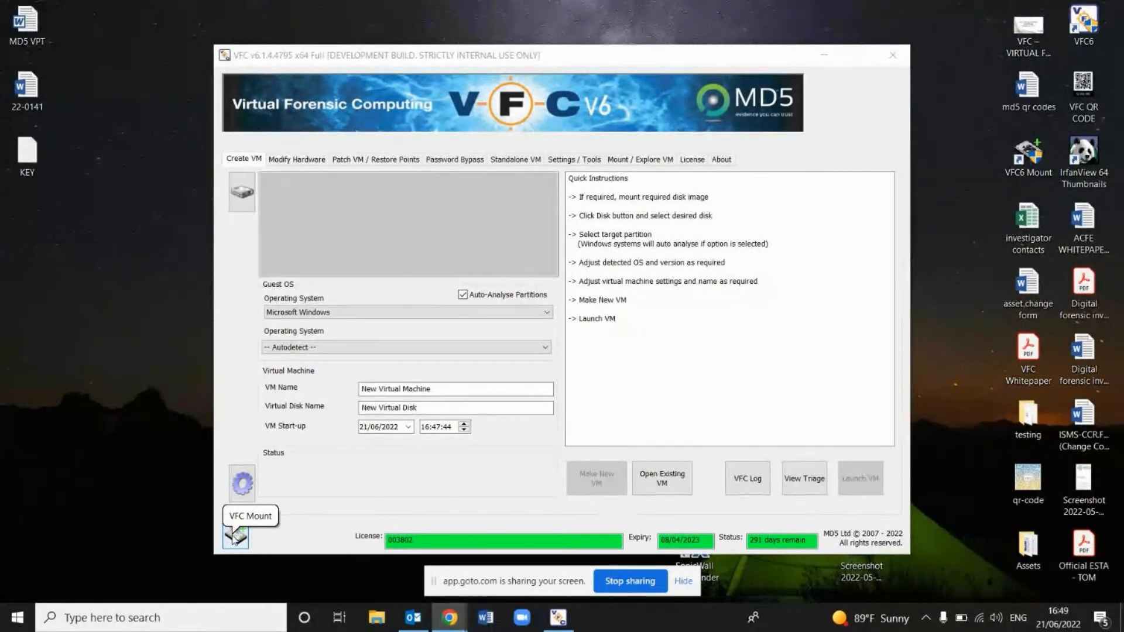
- Mount the official demo E01 disk image from the external drive read-only using VFC Mount
left_click(235, 536)
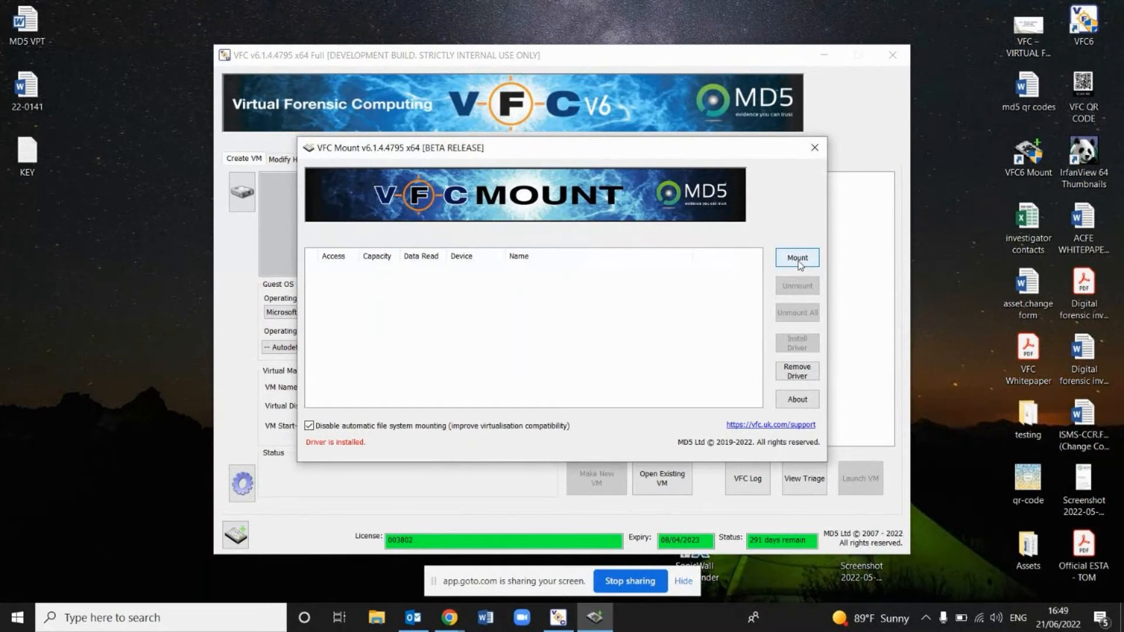
left_click(800, 265)
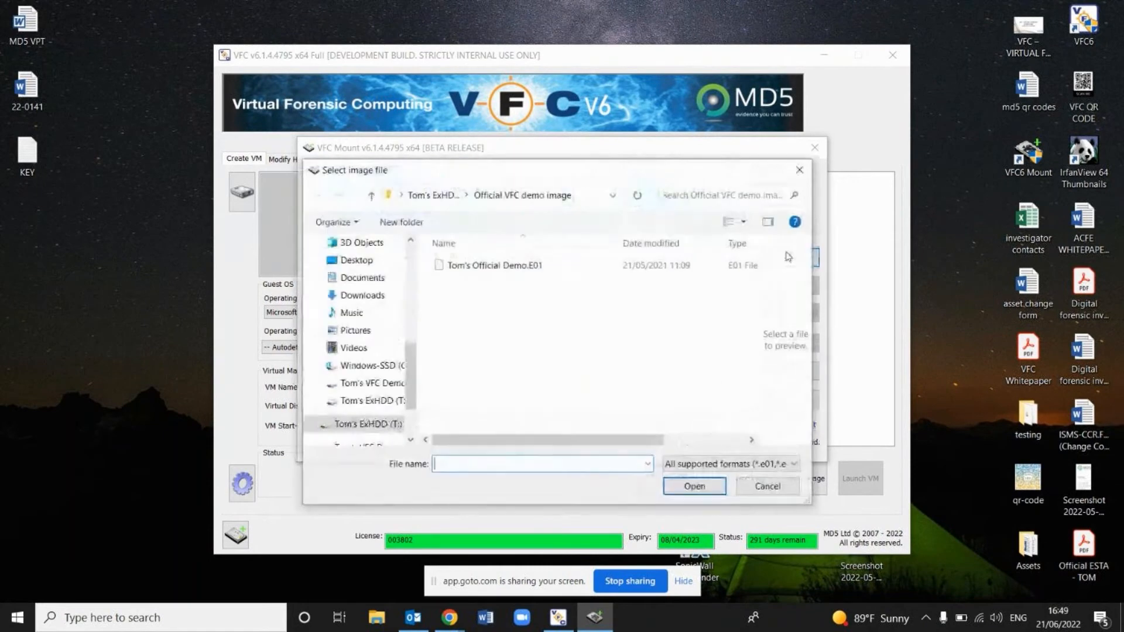
left_click(572, 268)
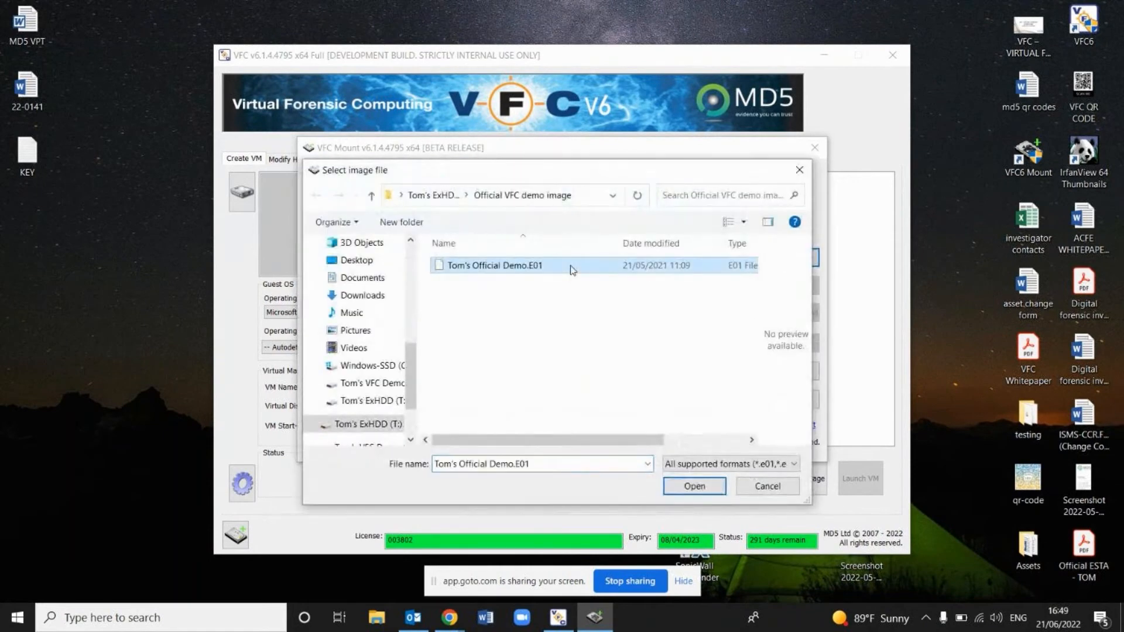
left_click(704, 493)
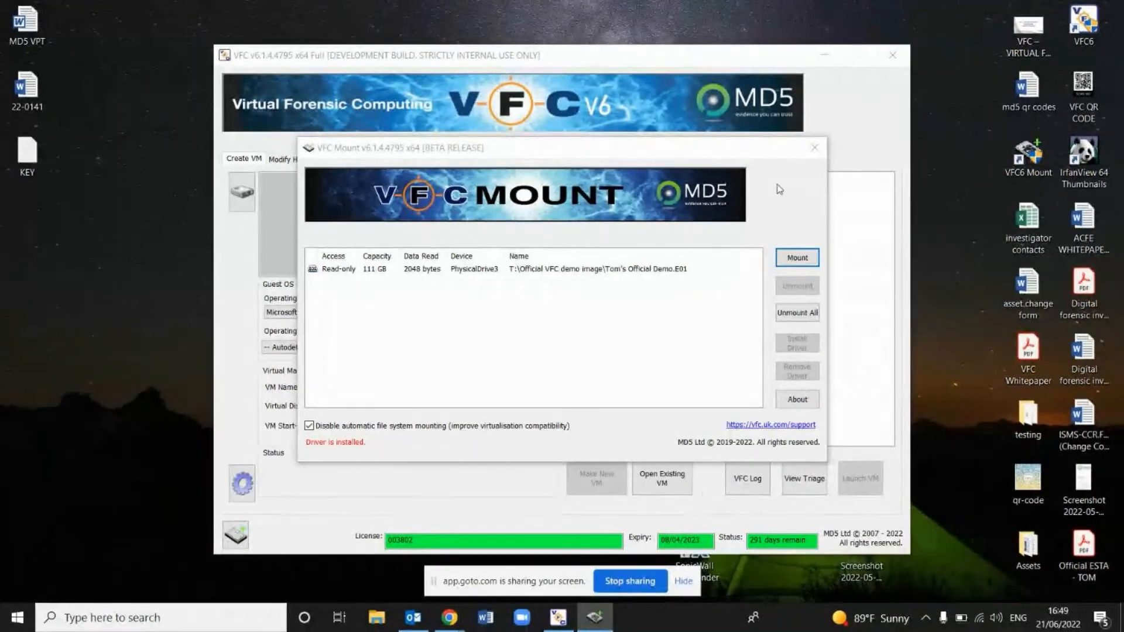
left_click(813, 150)
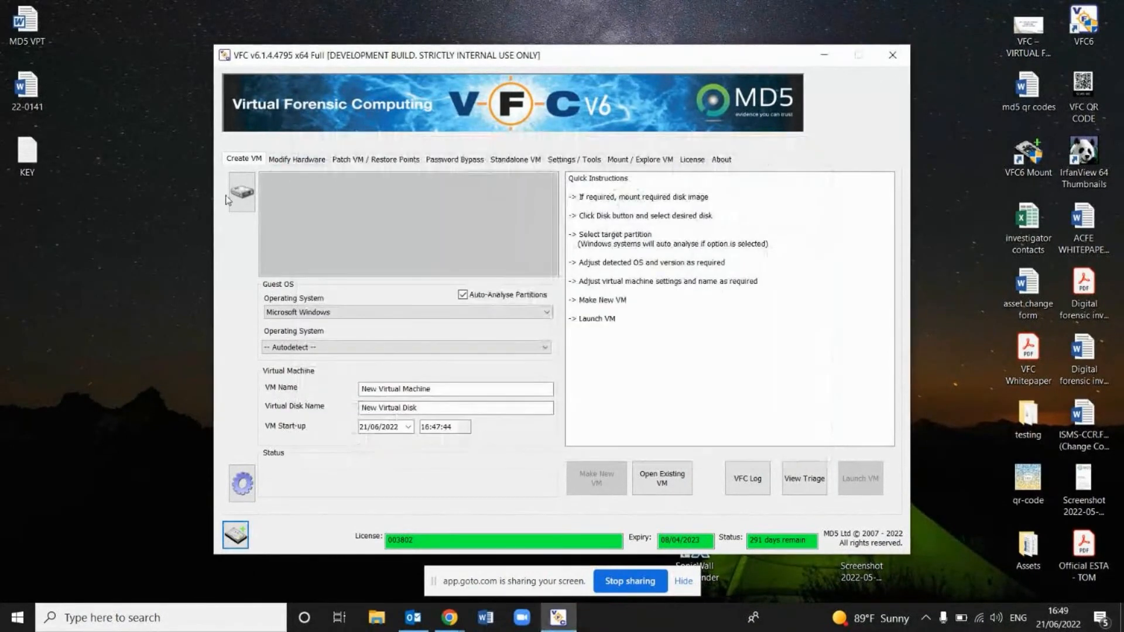
- Select the VFCMount virtual SCSI disk as source, analyse its NTFS Volume 1, and highlight the last used date in the results
left_click(234, 199)
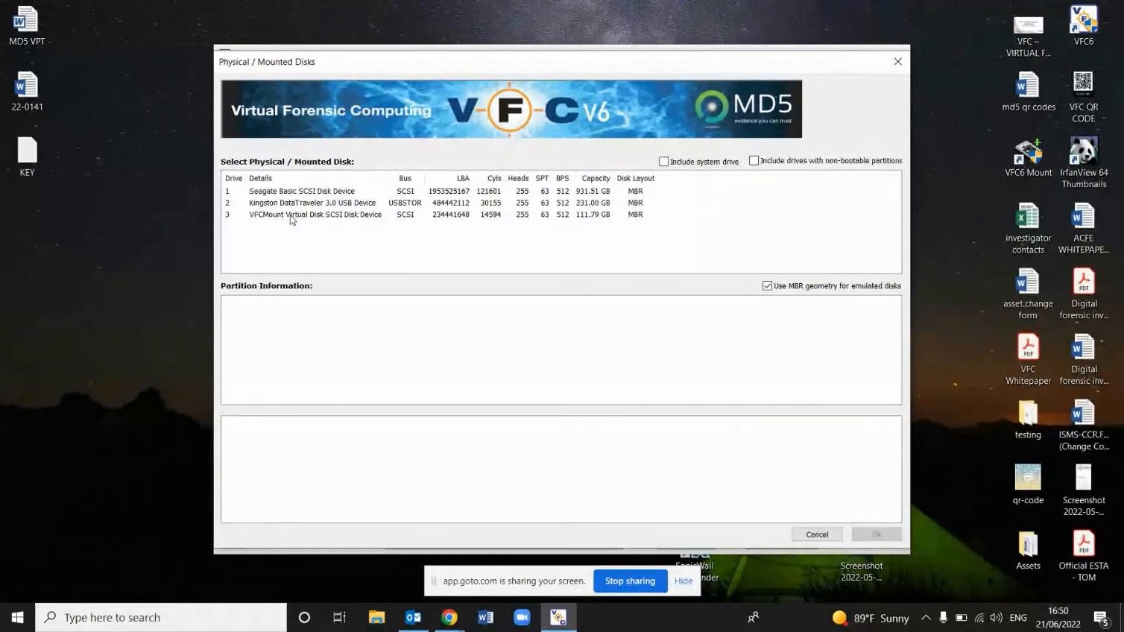
left_click(293, 216)
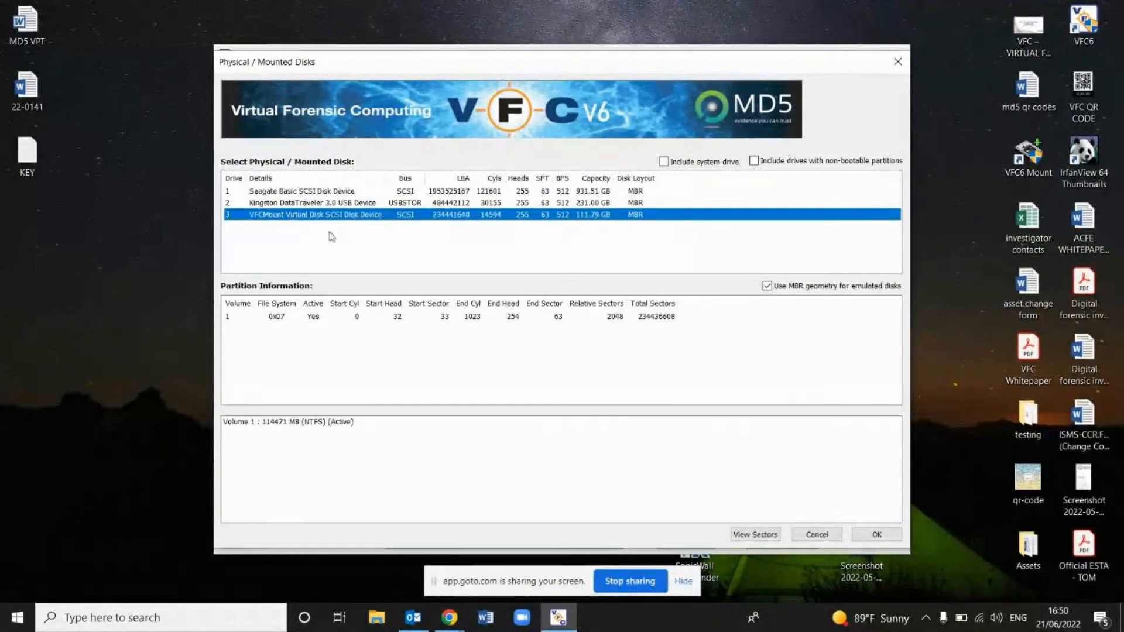
left_click(876, 535)
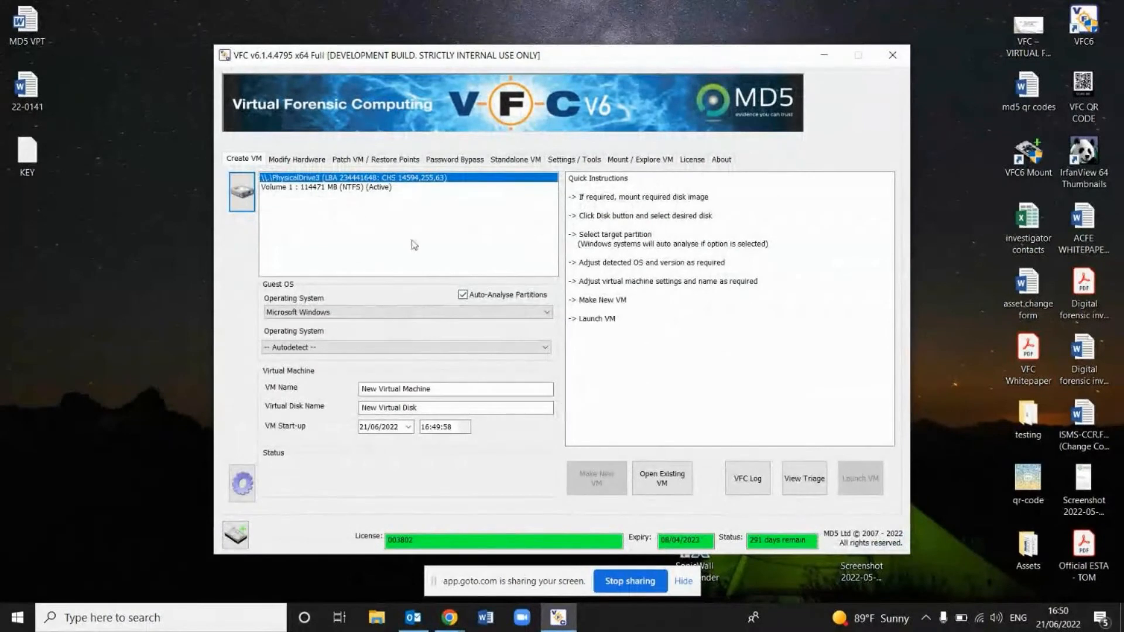
left_click(312, 188)
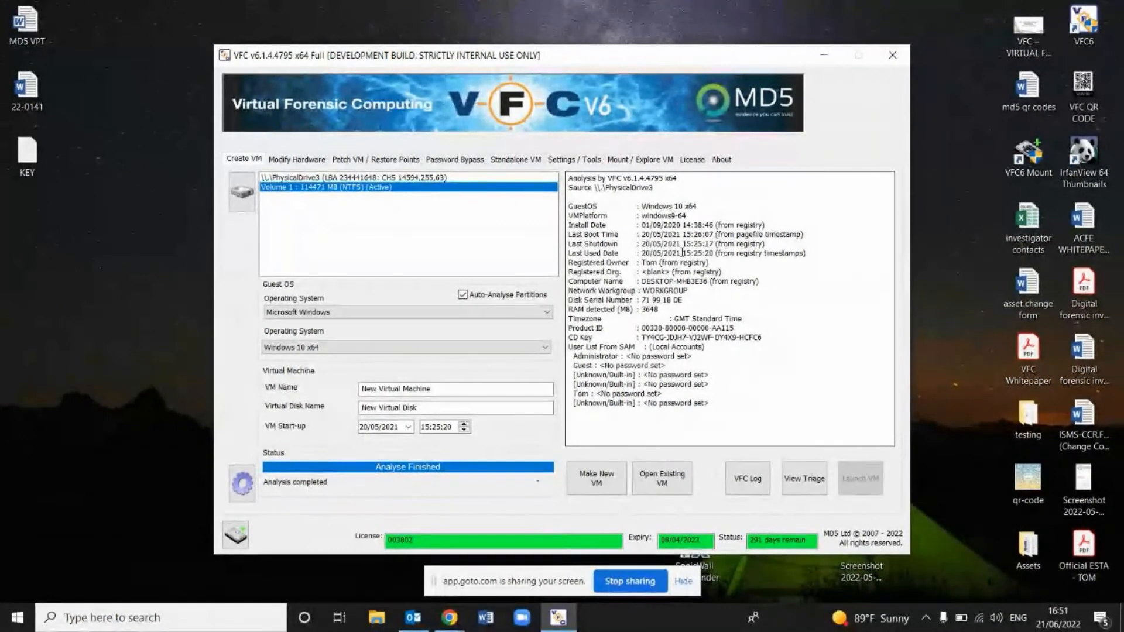
left_click_drag(681, 253, 642, 253)
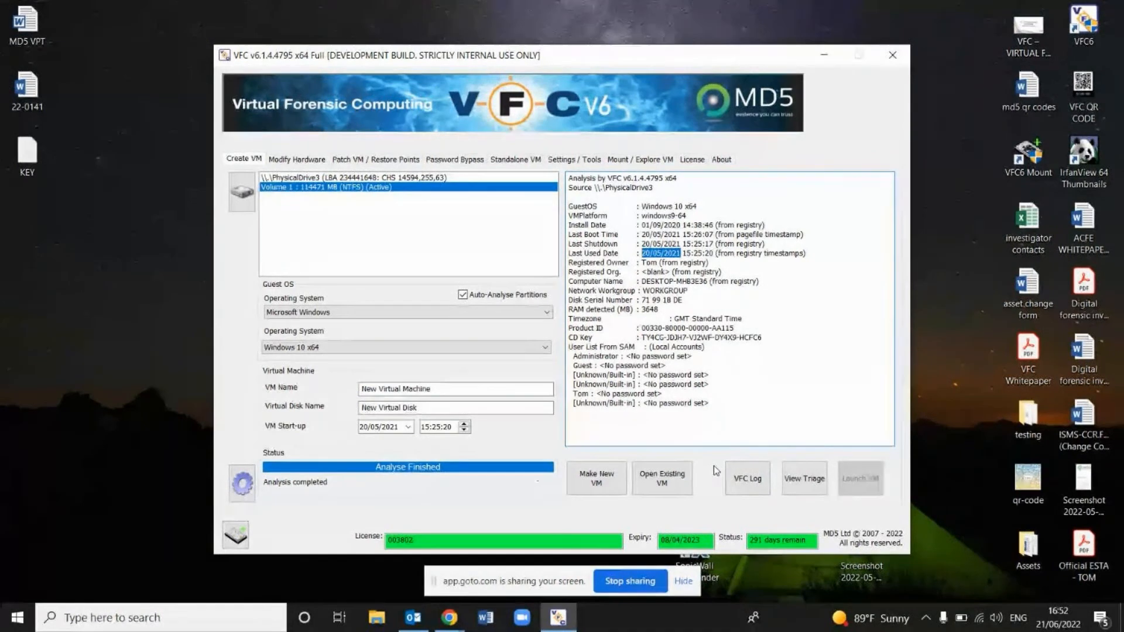
- Examine the VFC log entries covering the disk selection, MBR and partition table dumps, and the registry hive analysis
left_click(738, 477)
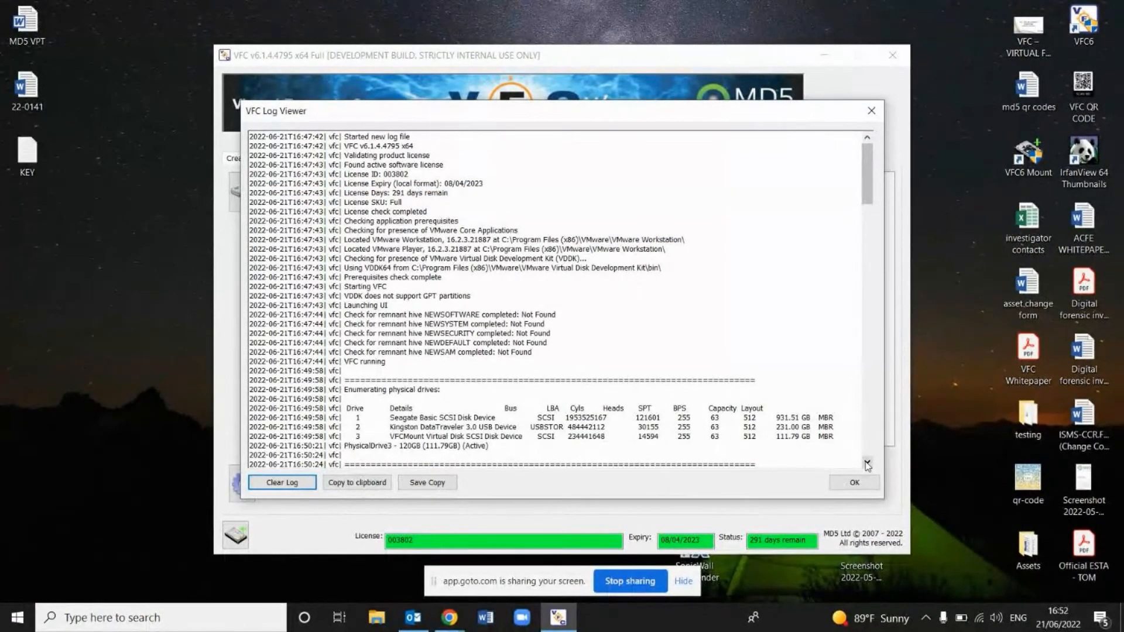
left_click(866, 464)
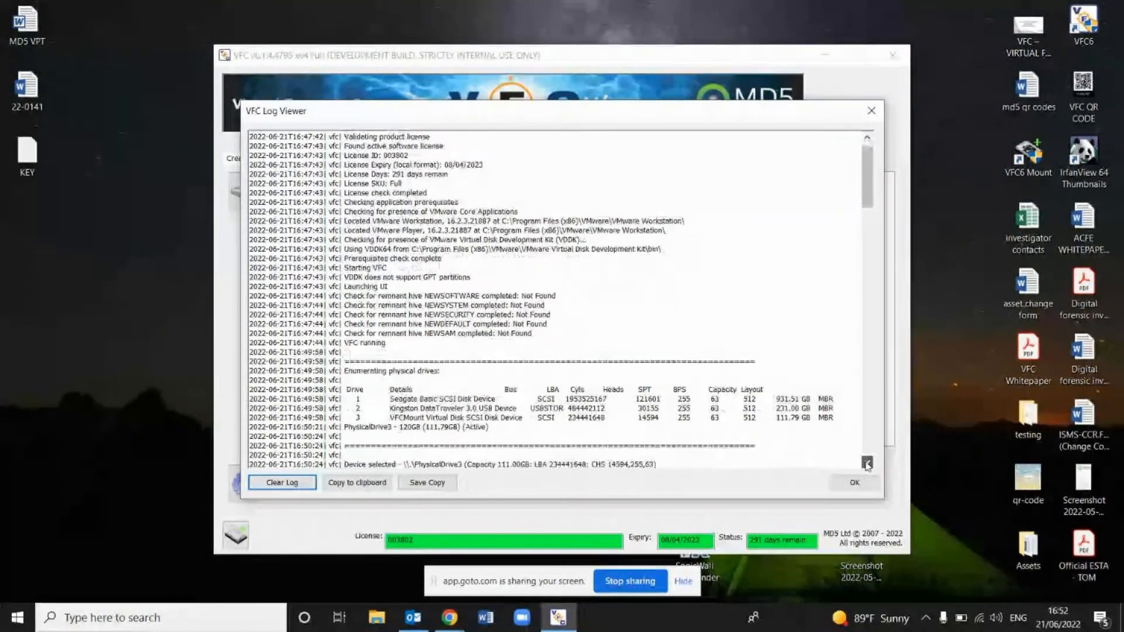
left_click(867, 464)
left_click(867, 465)
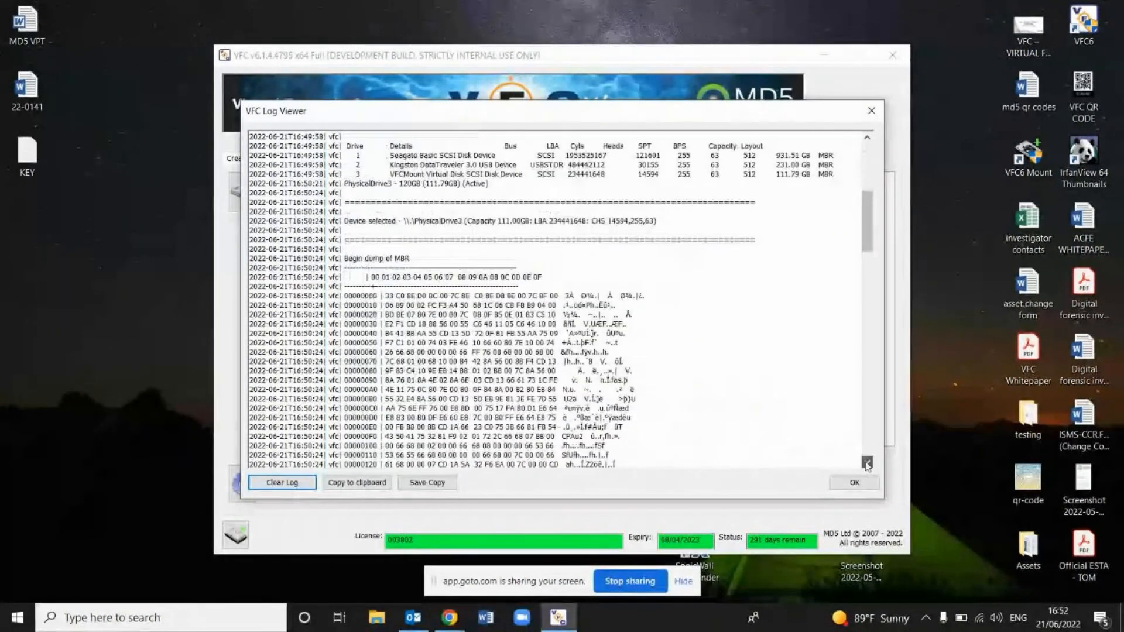
left_click(867, 464)
left_click(866, 464)
left_click(867, 464)
left_click(867, 464)
left_click(867, 465)
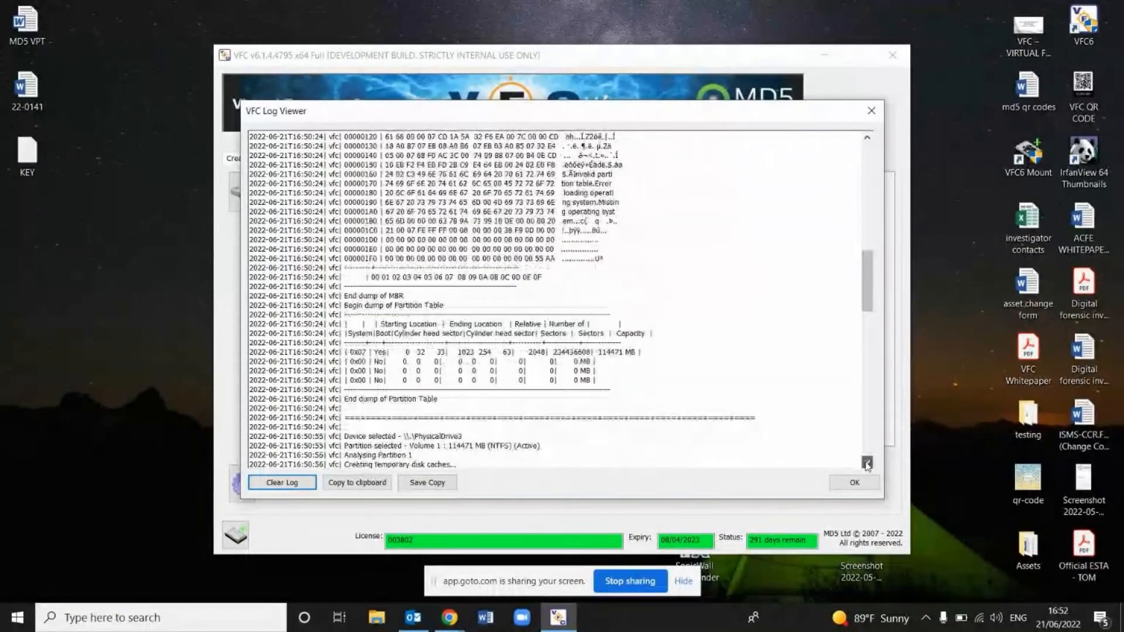
left_click(867, 464)
left_click(867, 464)
left_click(867, 465)
left_click(867, 464)
left_click(867, 464)
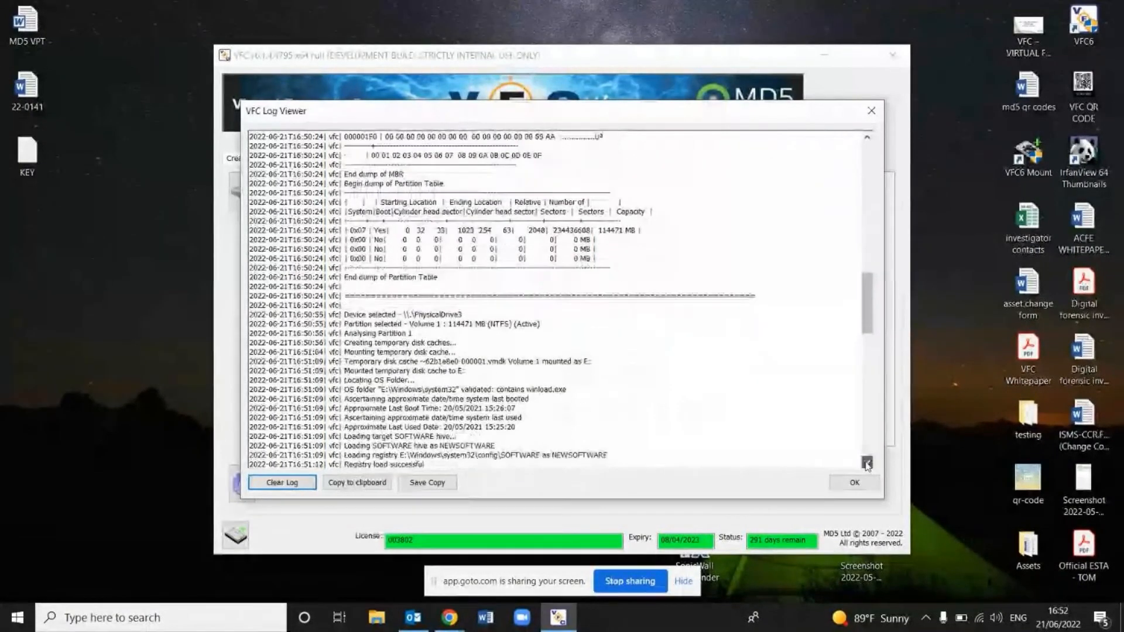
left_click(867, 464)
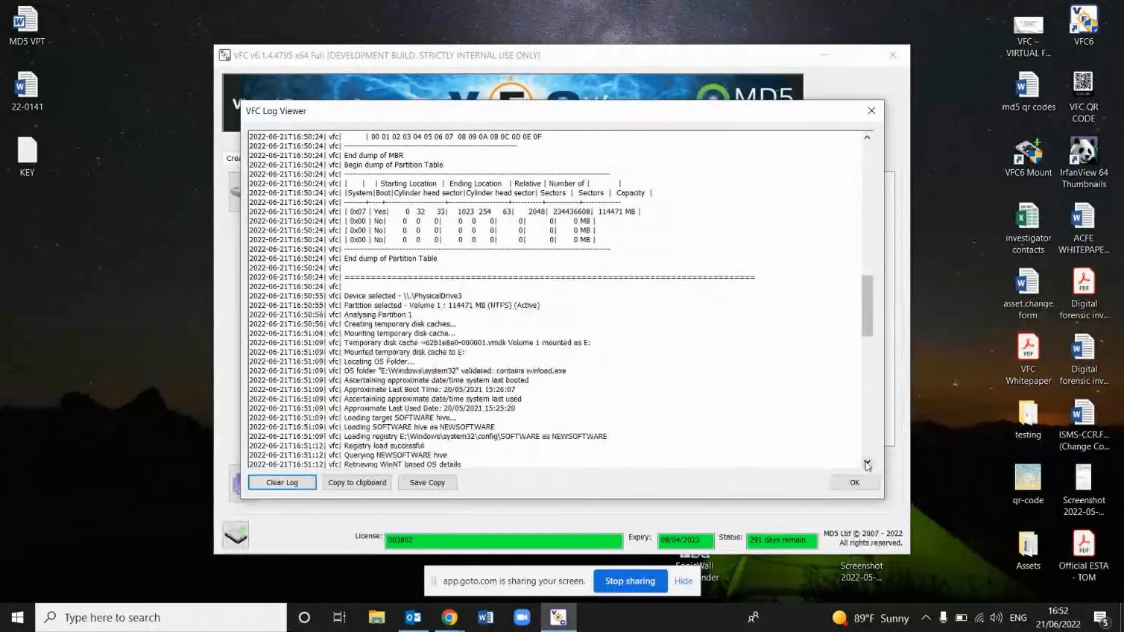
left_click(867, 465)
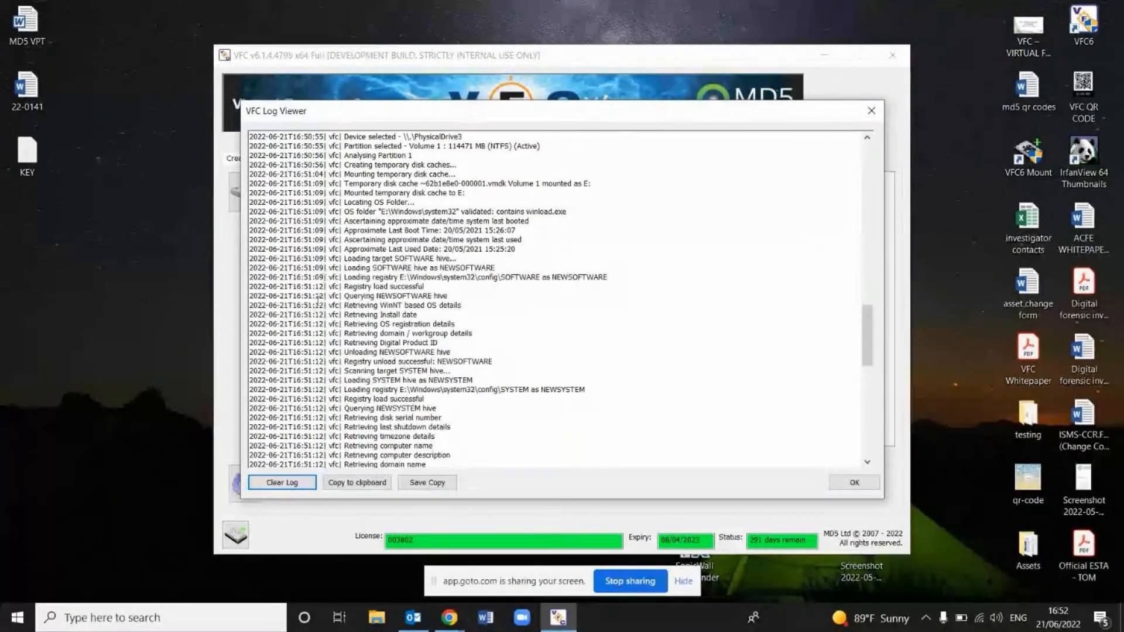
left_click_drag(319, 286, 323, 437)
left_click(866, 138)
left_click_drag(867, 138, 869, 140)
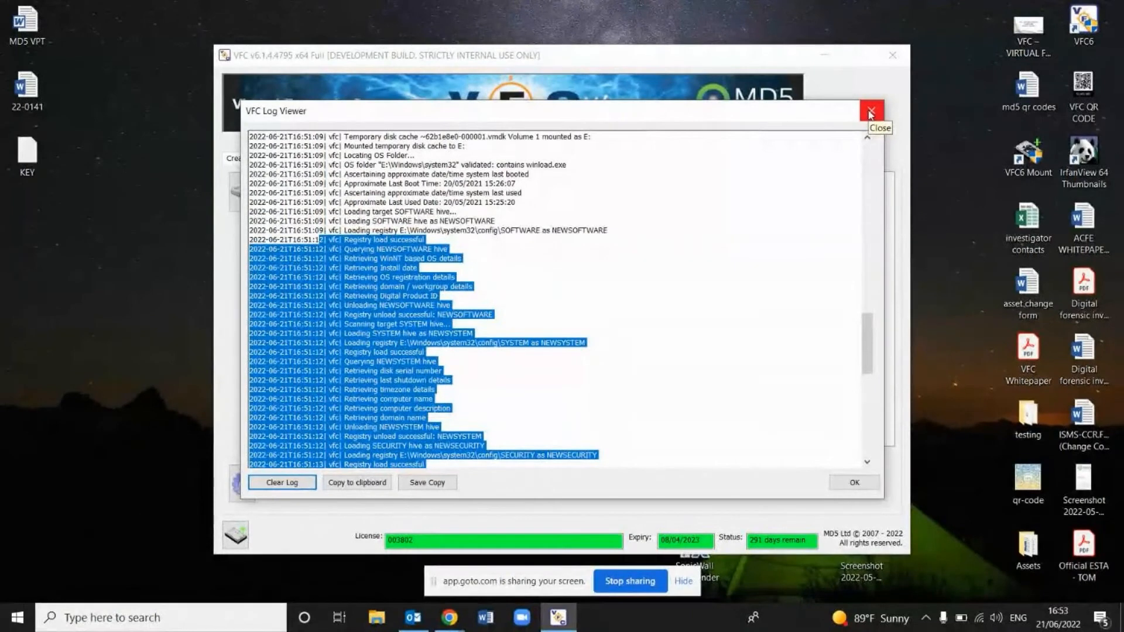
left_click(871, 114)
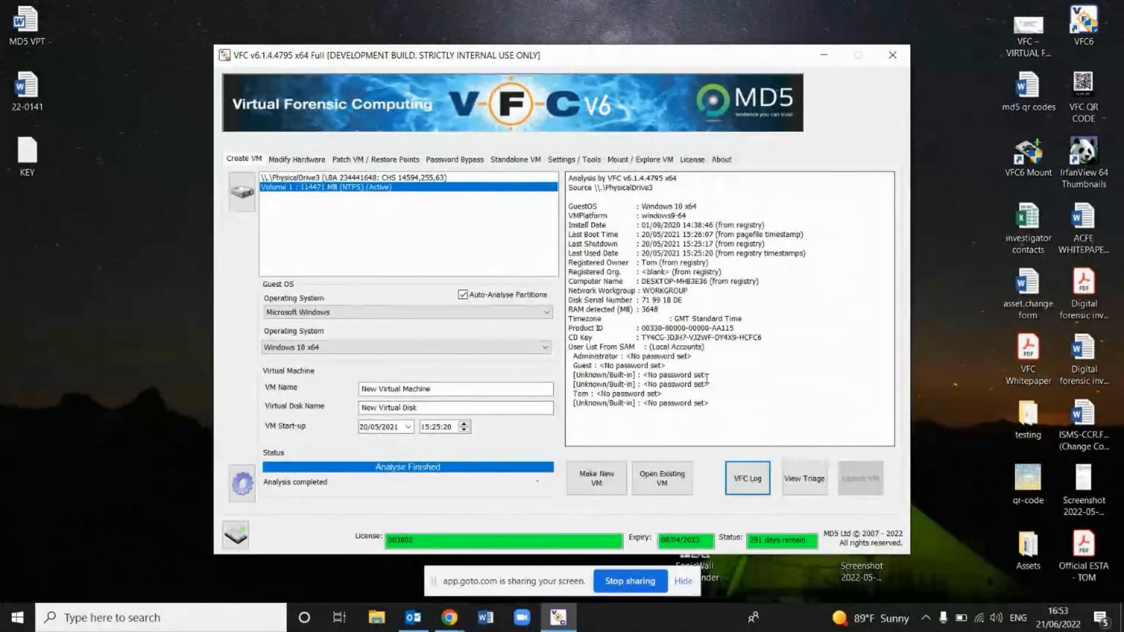
- Check the local account list in the analysis results and review the triage report of users and recent files
left_click_drag(712, 378, 574, 355)
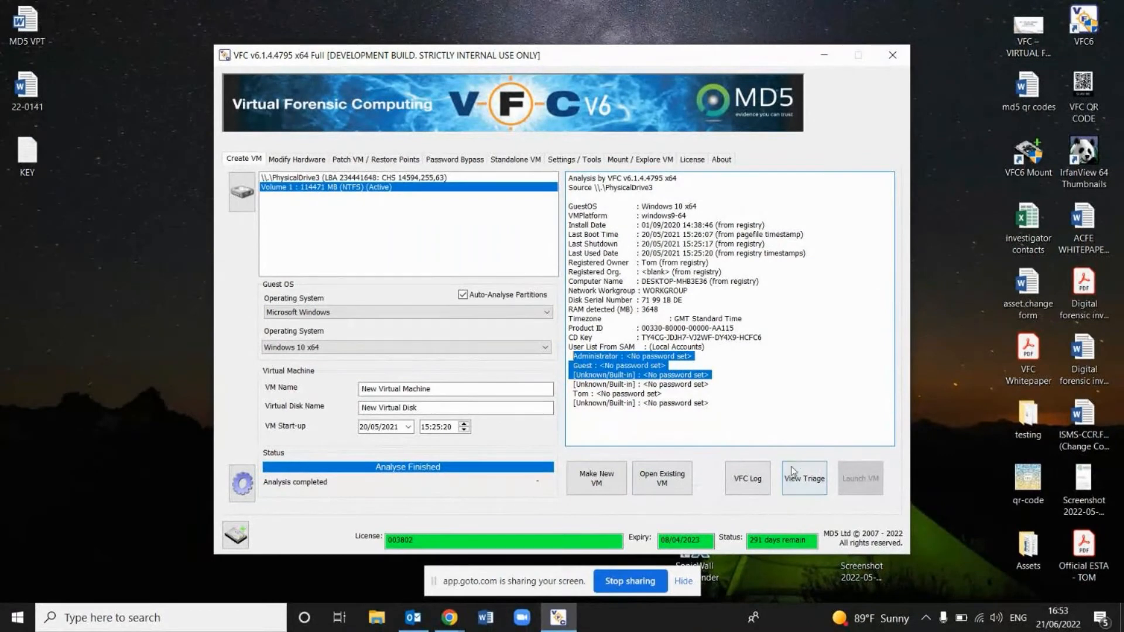
left_click(821, 495)
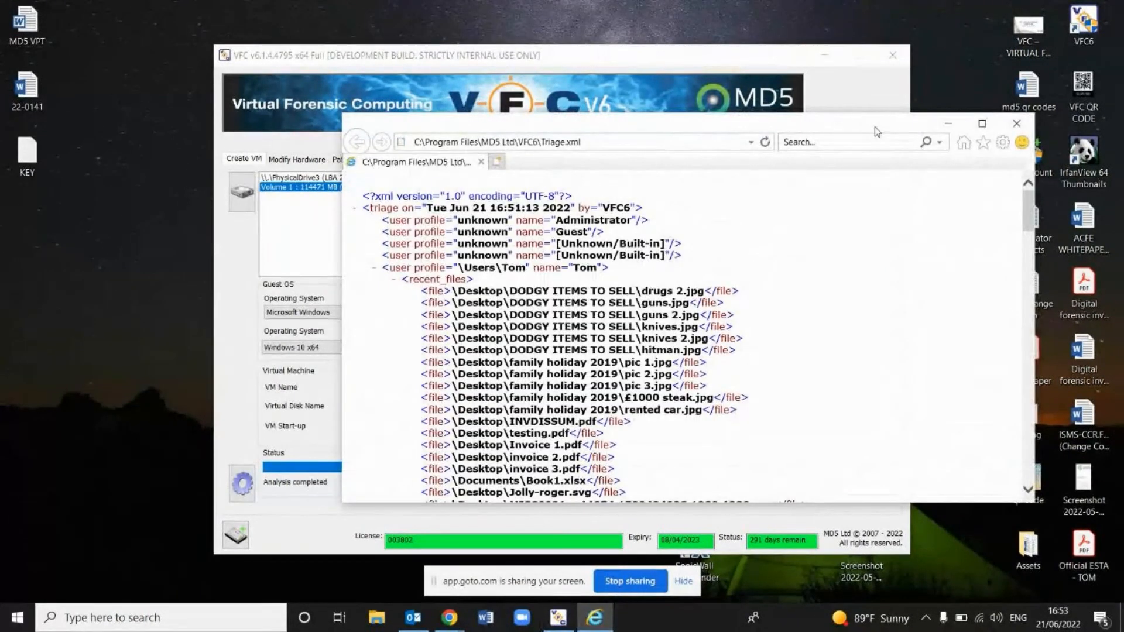
left_click_drag(876, 131, 765, 83)
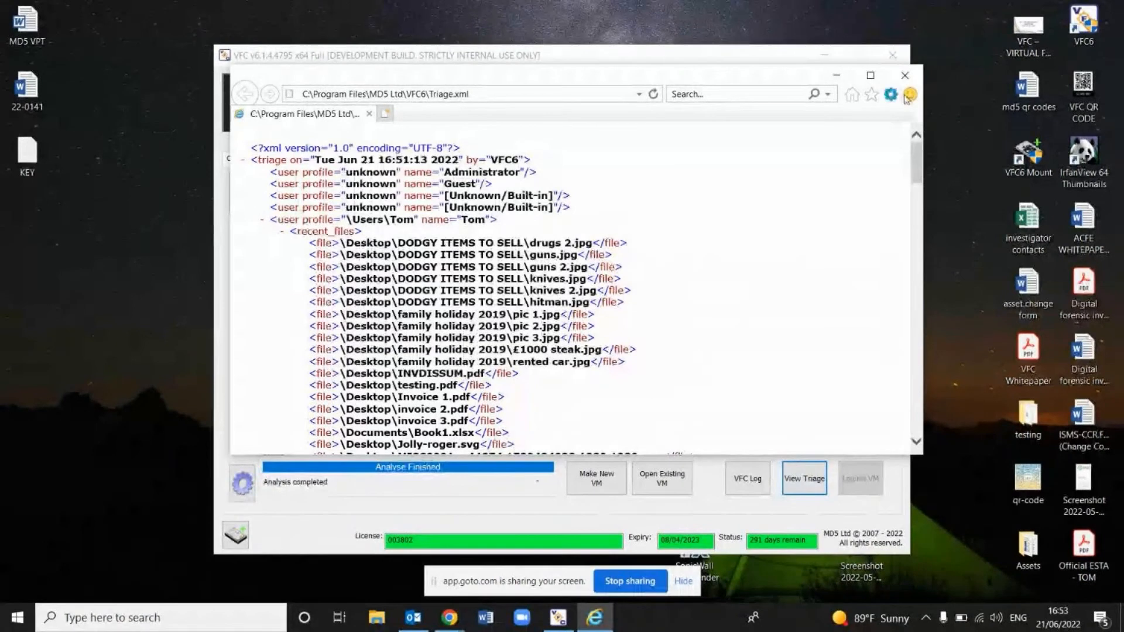
left_click(906, 76)
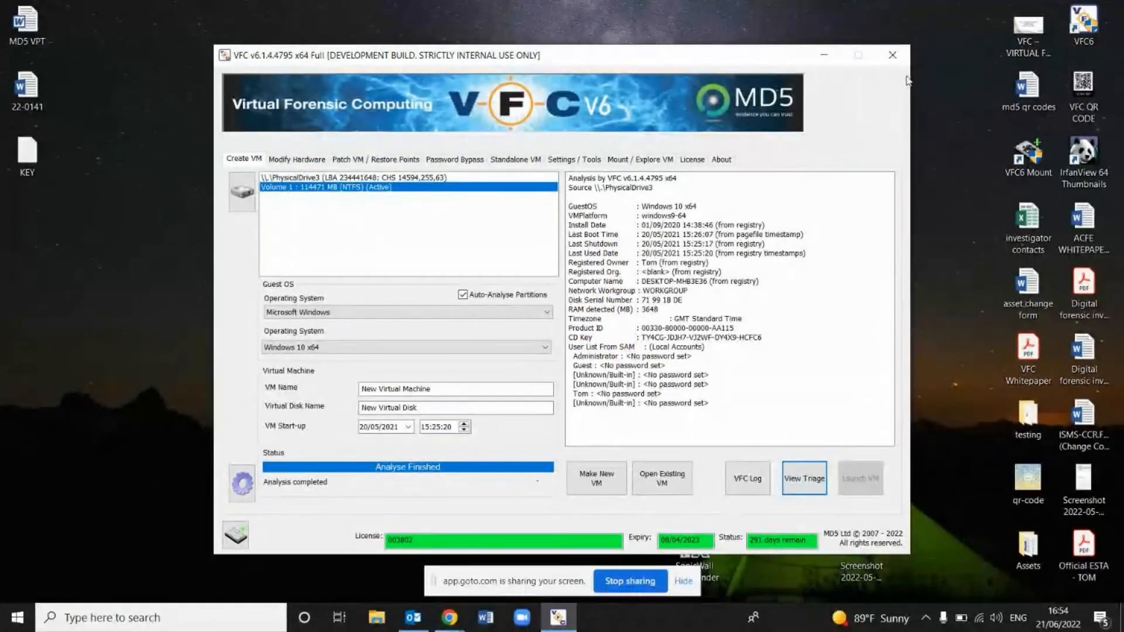
- Review the Windows versions offered for the guest operating system without choosing another one
left_click(315, 349)
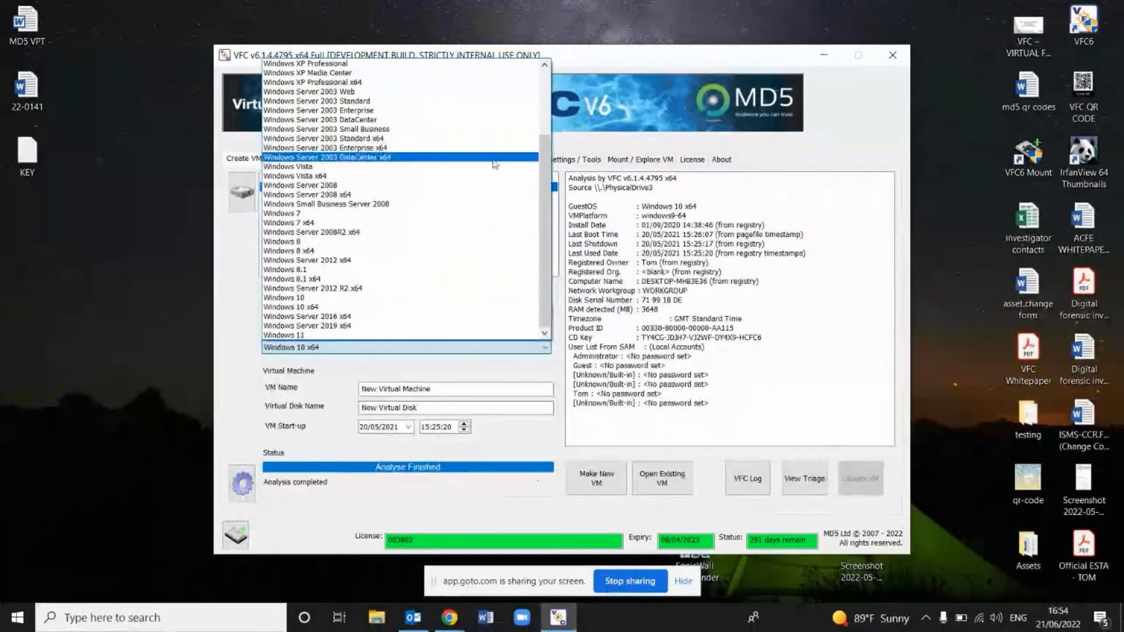
mouse_move(550, 205)
left_mouse_down()
mouse_move(555, 100)
mouse_move(539, 191)
left_mouse_up()
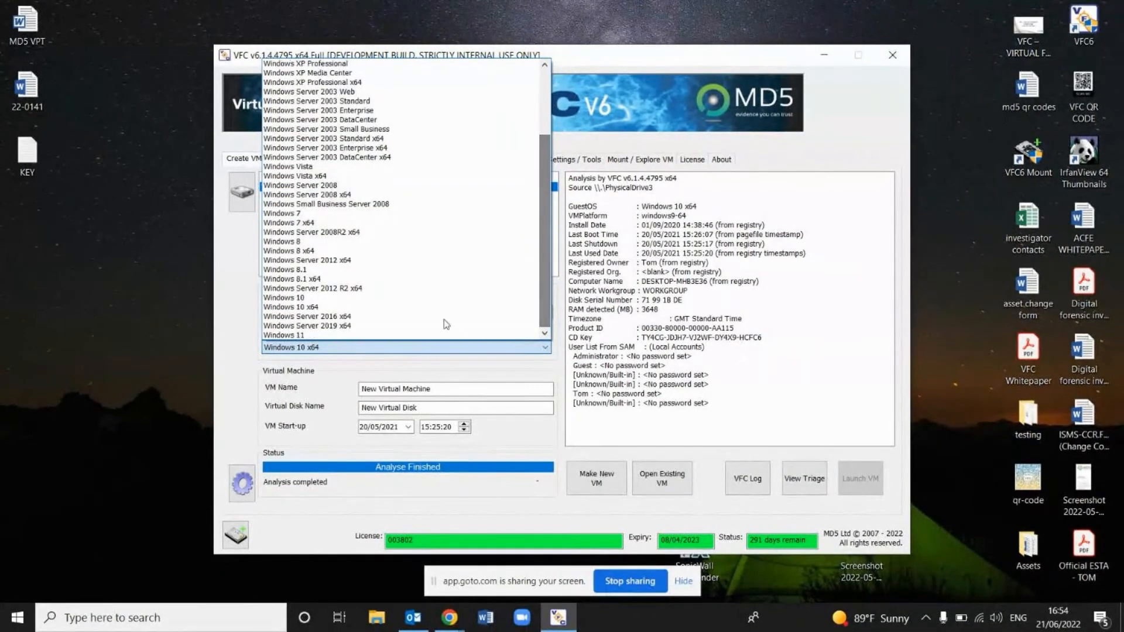
left_click(288, 427)
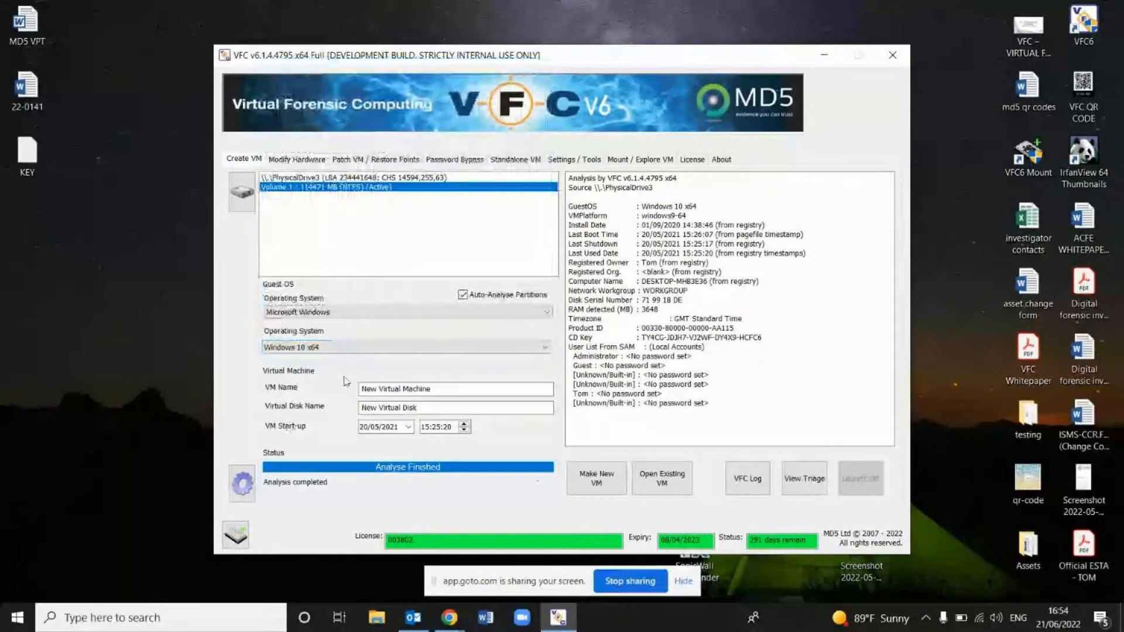
- Set the guest operating system family to Linux (experimental) and look through its available distributions and kernel versions
left_click(376, 313)
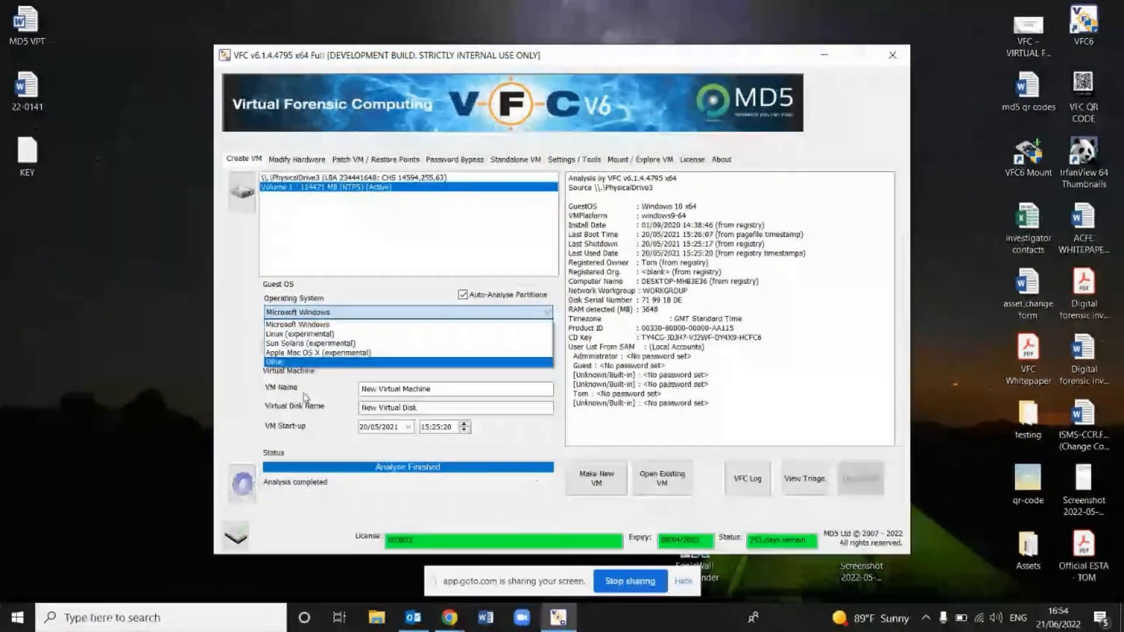
left_click(430, 333)
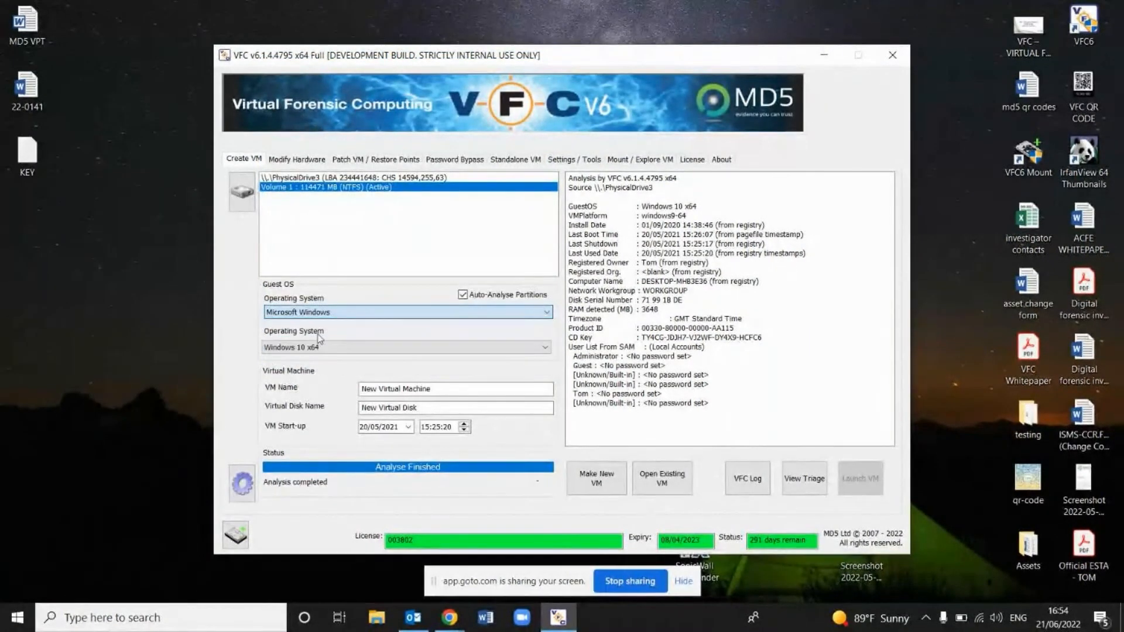
left_click(434, 349)
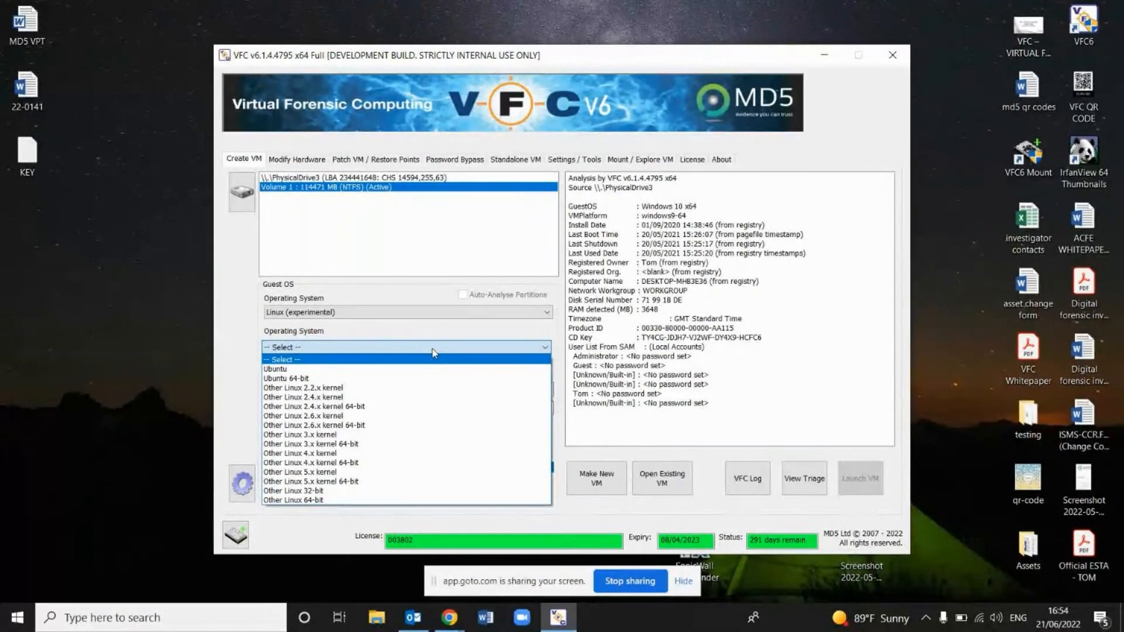
left_click(436, 336)
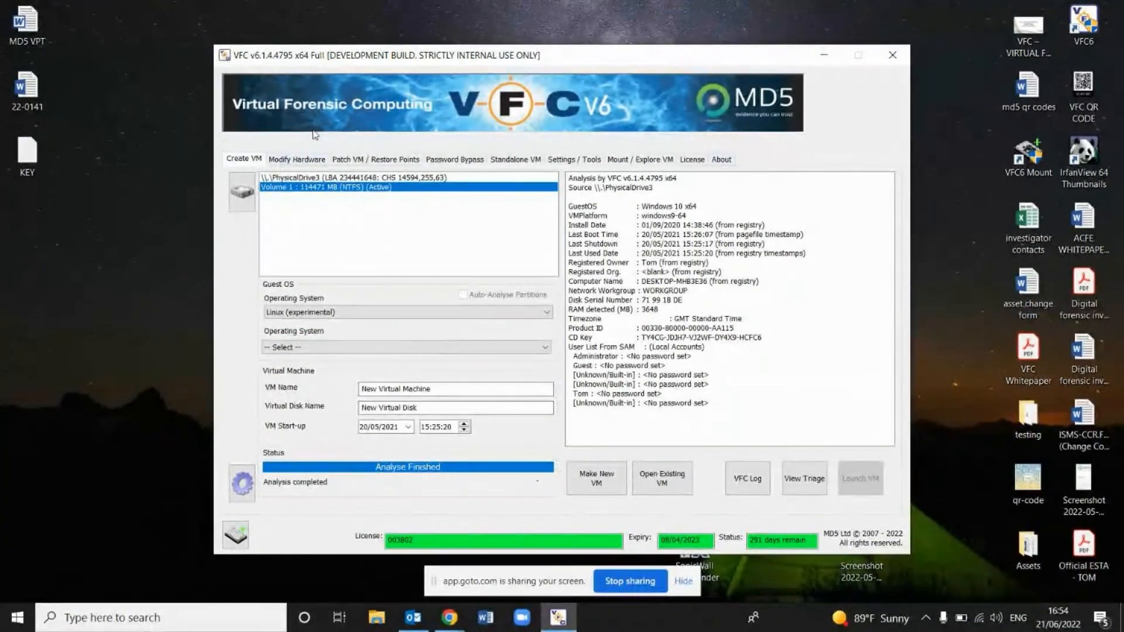
left_click(602, 474)
- Load the New Virtual Machine configuration from the Desktop's testing folder for hardware modification and open its memory settings
left_click(287, 159)
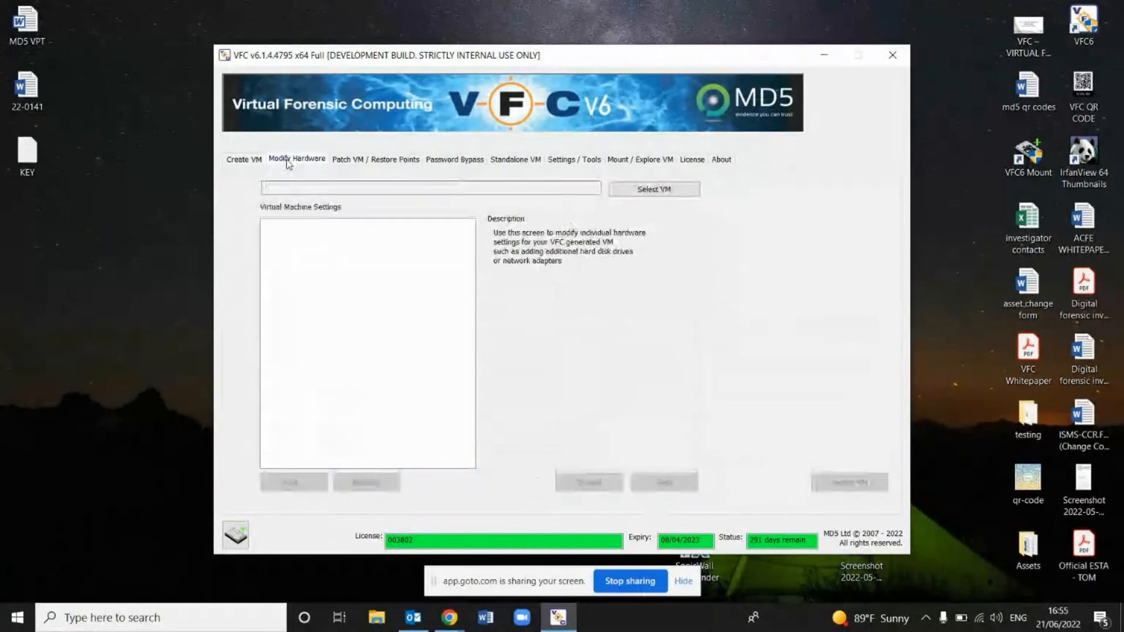
left_click(654, 191)
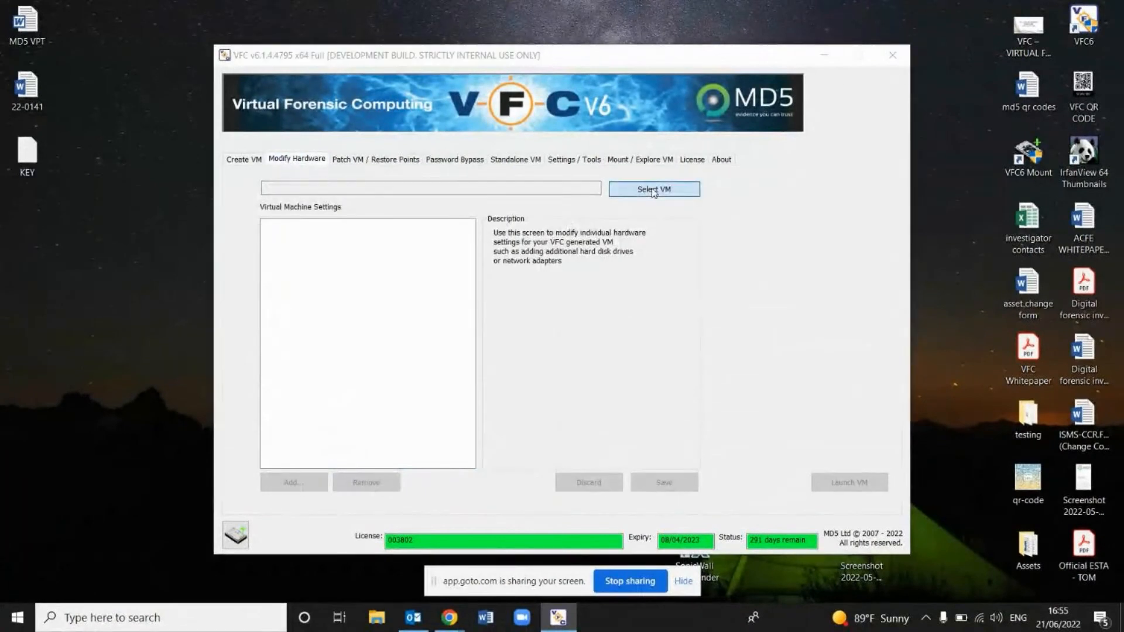
left_click(636, 213)
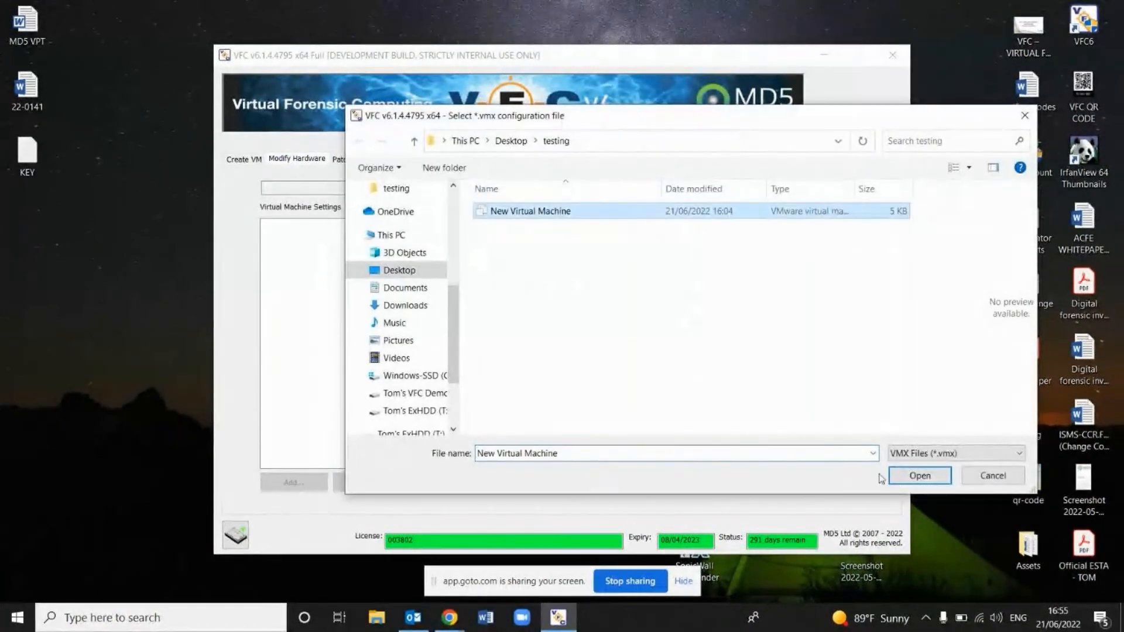
left_click(913, 475)
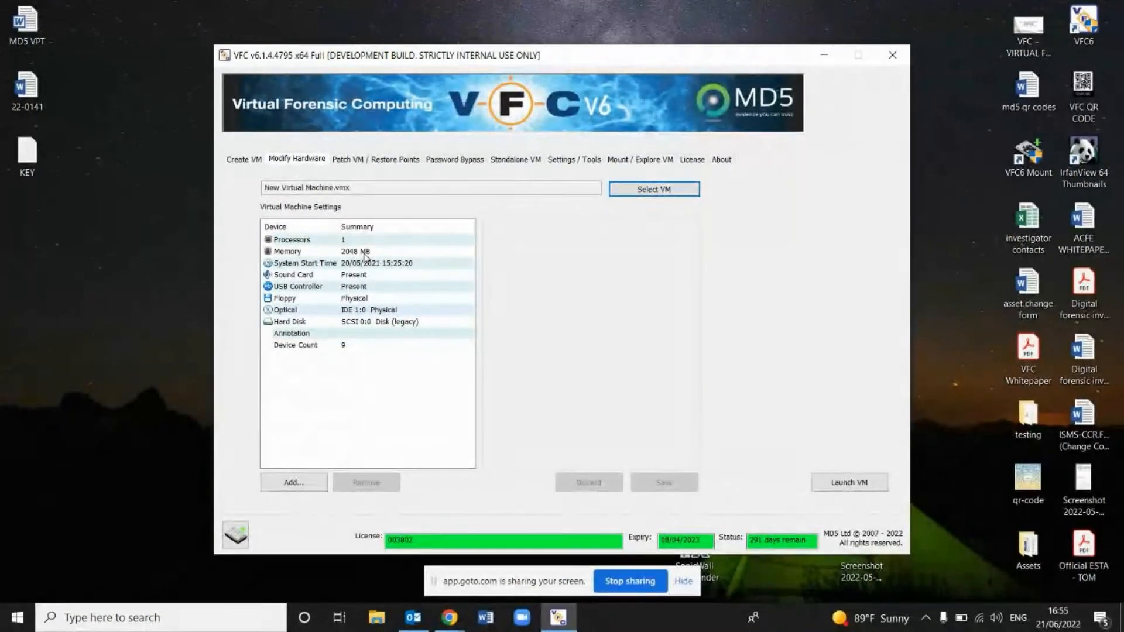
left_click(364, 252)
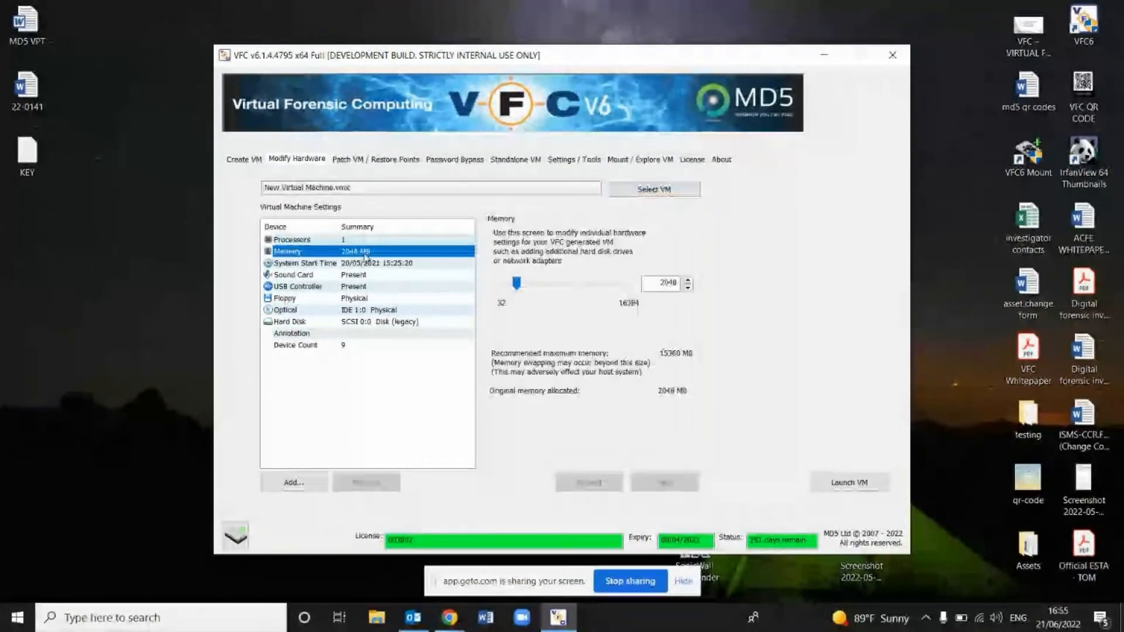
- Set the virtual machine's memory to 4212 MB and save the change to its configuration file
left_click(515, 286)
left_click_drag(516, 284, 532, 284)
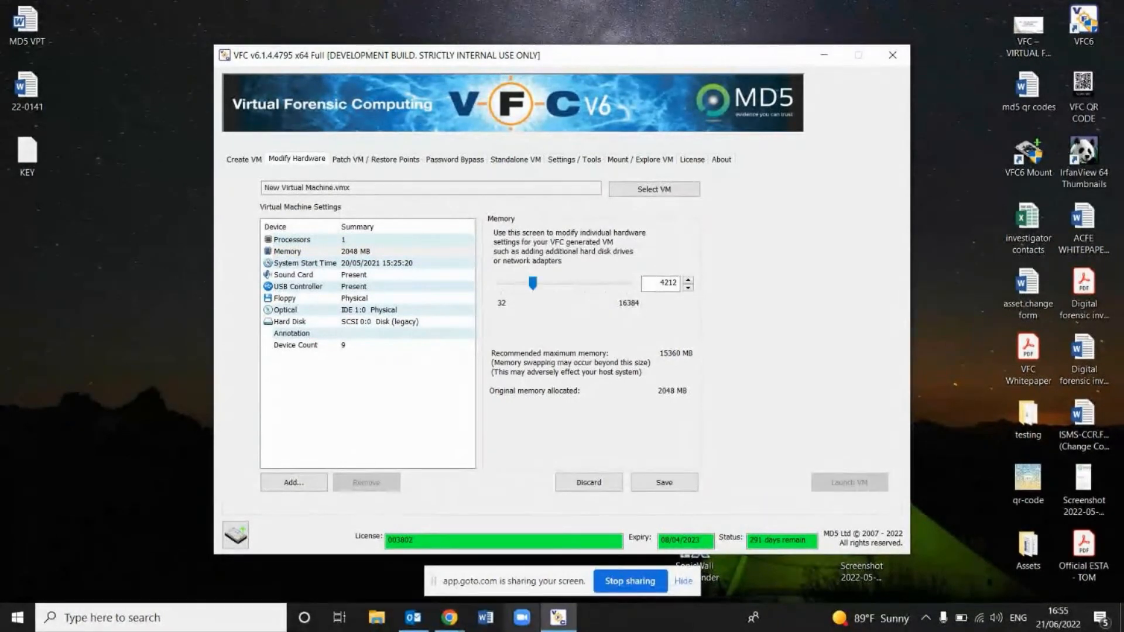
left_click(634, 483)
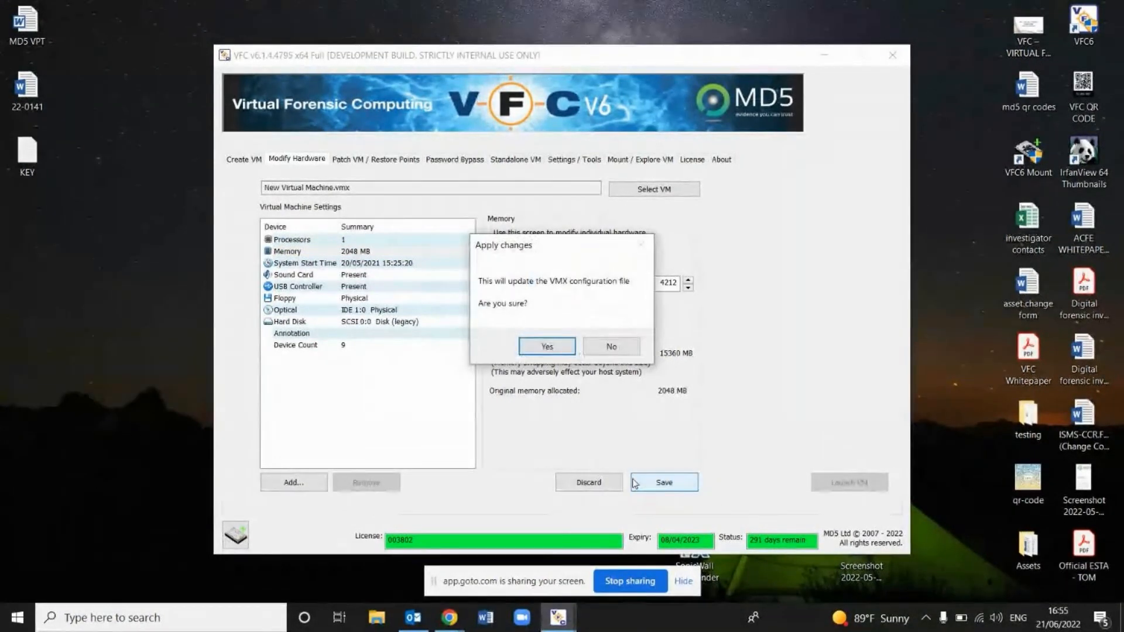
left_click(543, 346)
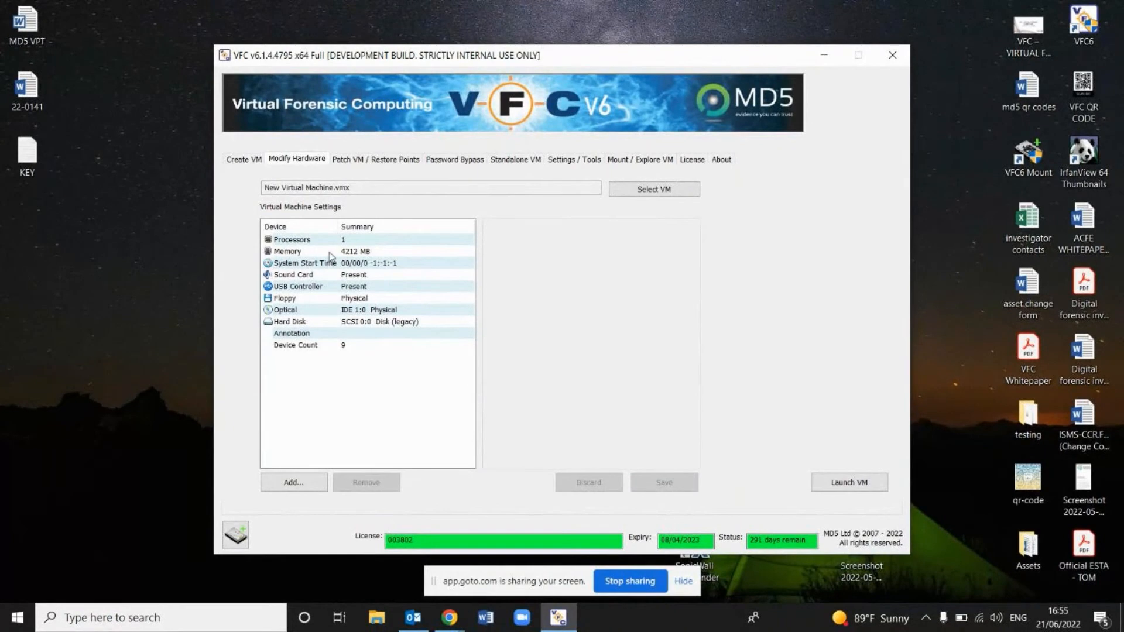
- Review the options for adding a physical or mounted SCSI hard disk to the virtual machine, without adding one
left_click(334, 351)
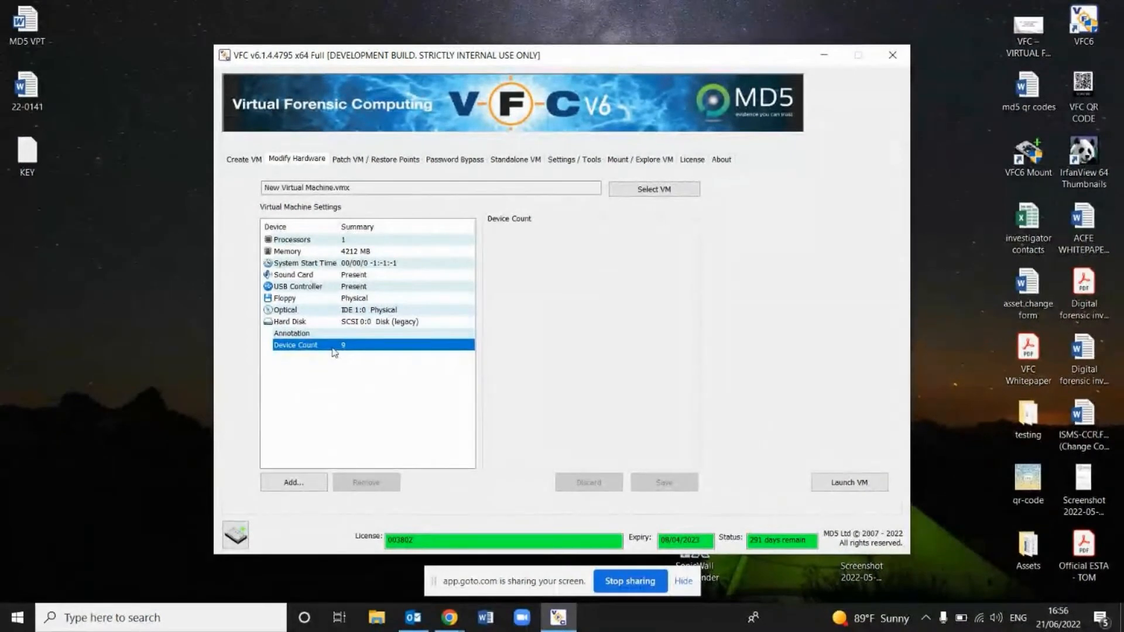
left_click(313, 482)
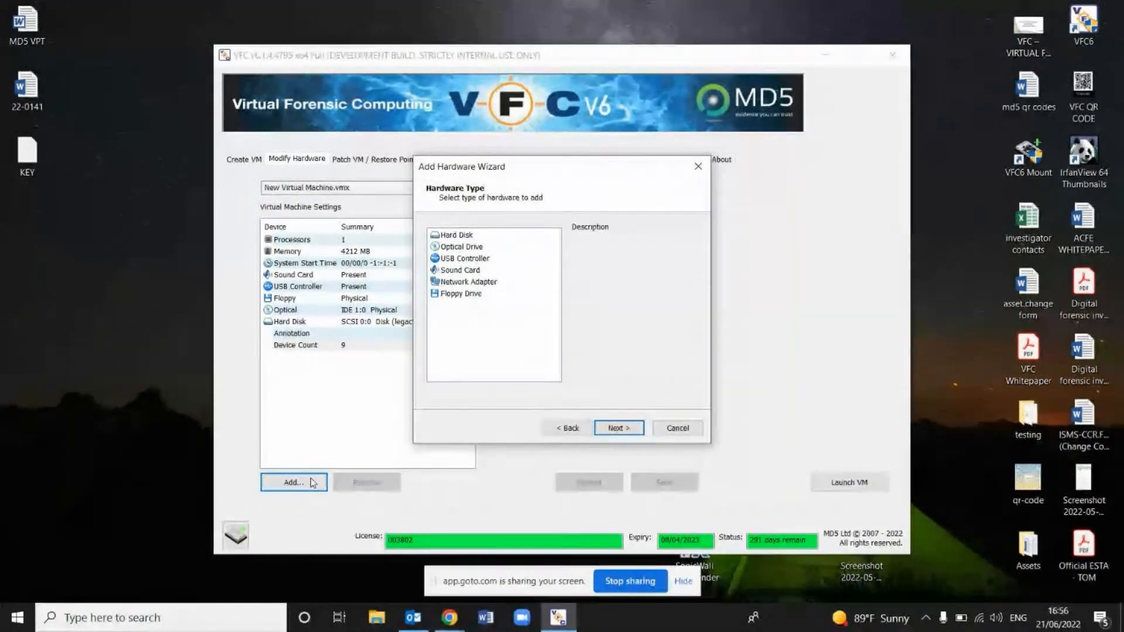
left_click(468, 236)
left_click(634, 430)
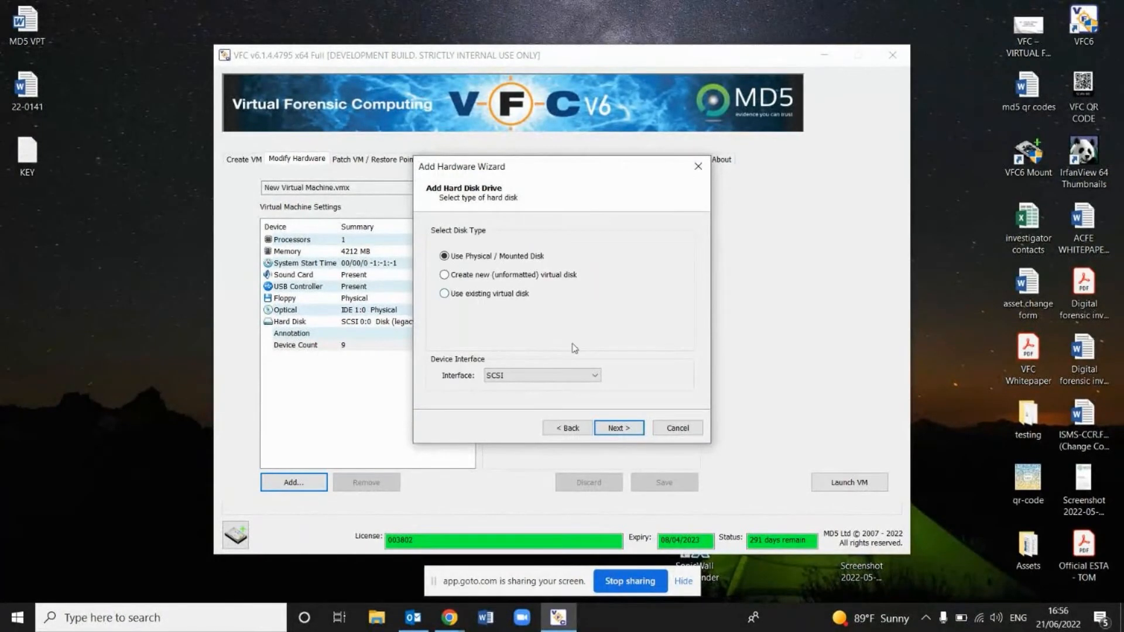
left_click(617, 430)
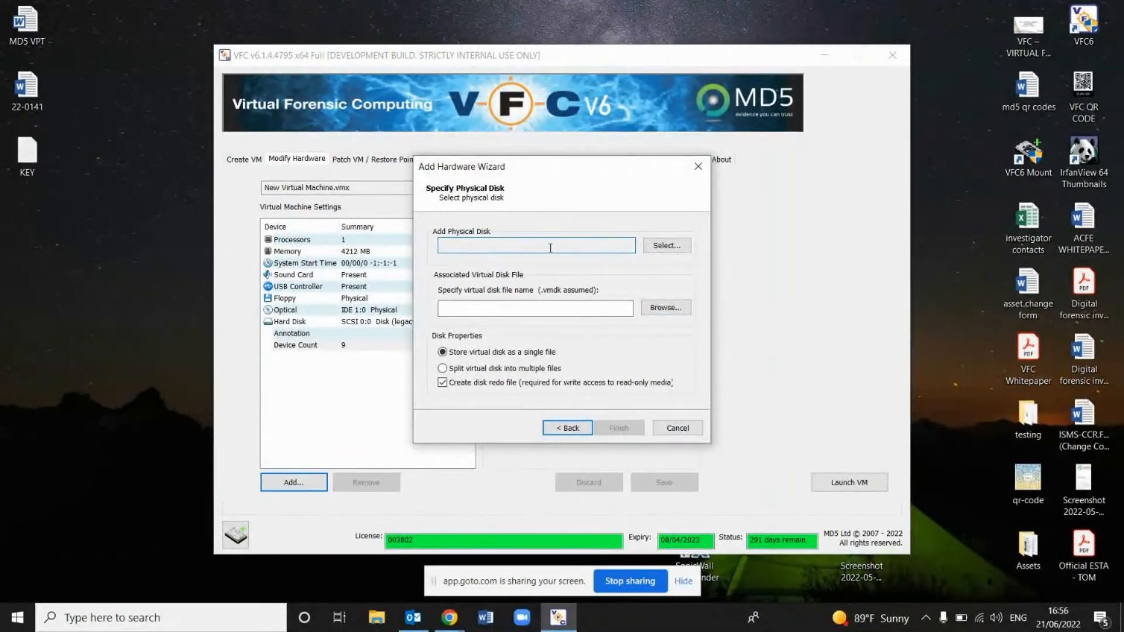
left_click(663, 246)
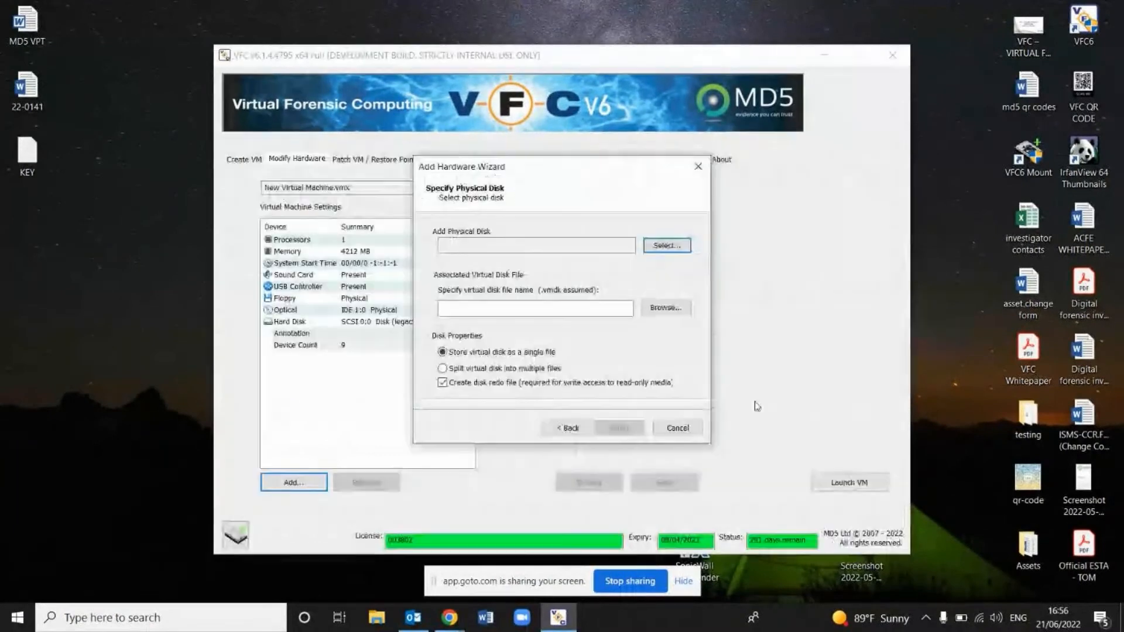
left_click(831, 534)
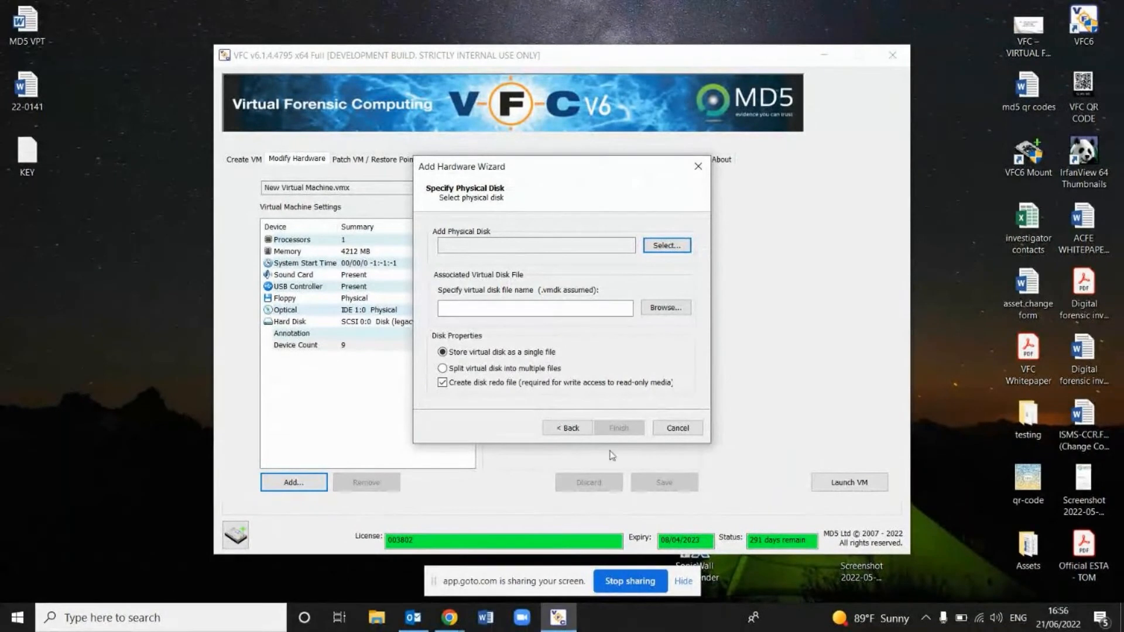
left_click(676, 430)
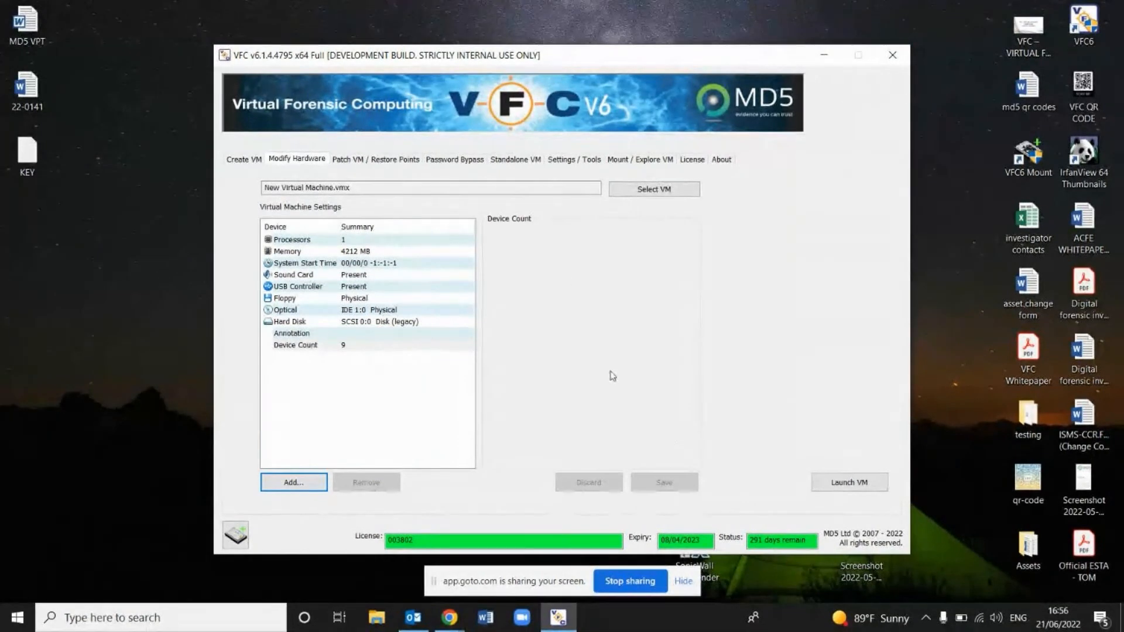
- Load the New Virtual Machine configuration from the Desktop's testing folder as the source for VM patching and restore point forensics
left_click(353, 160)
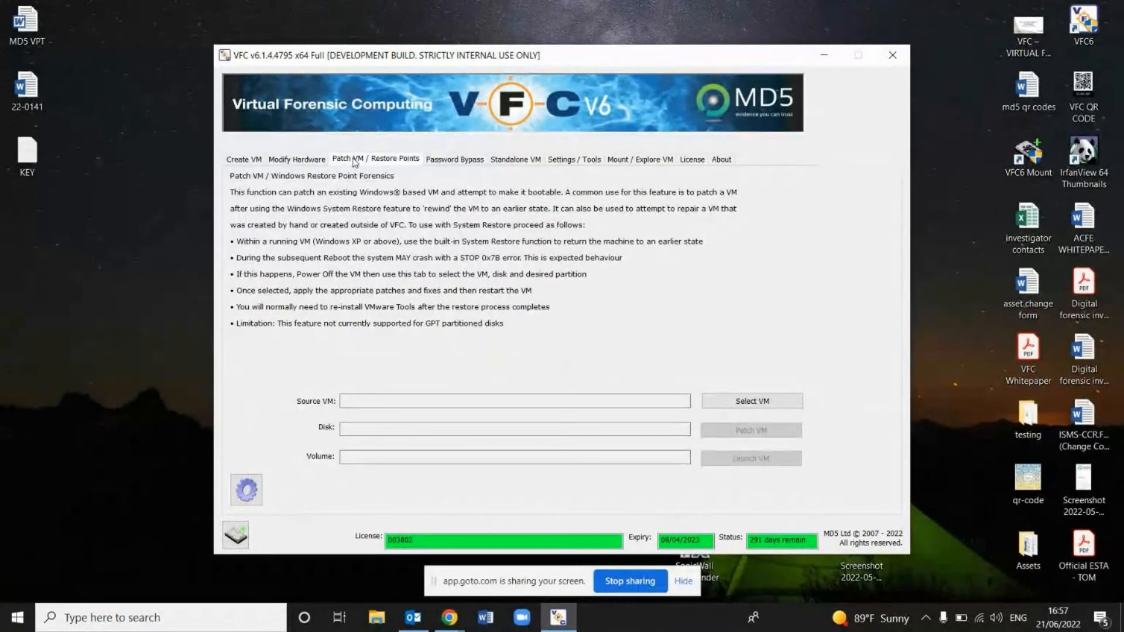
left_click(739, 404)
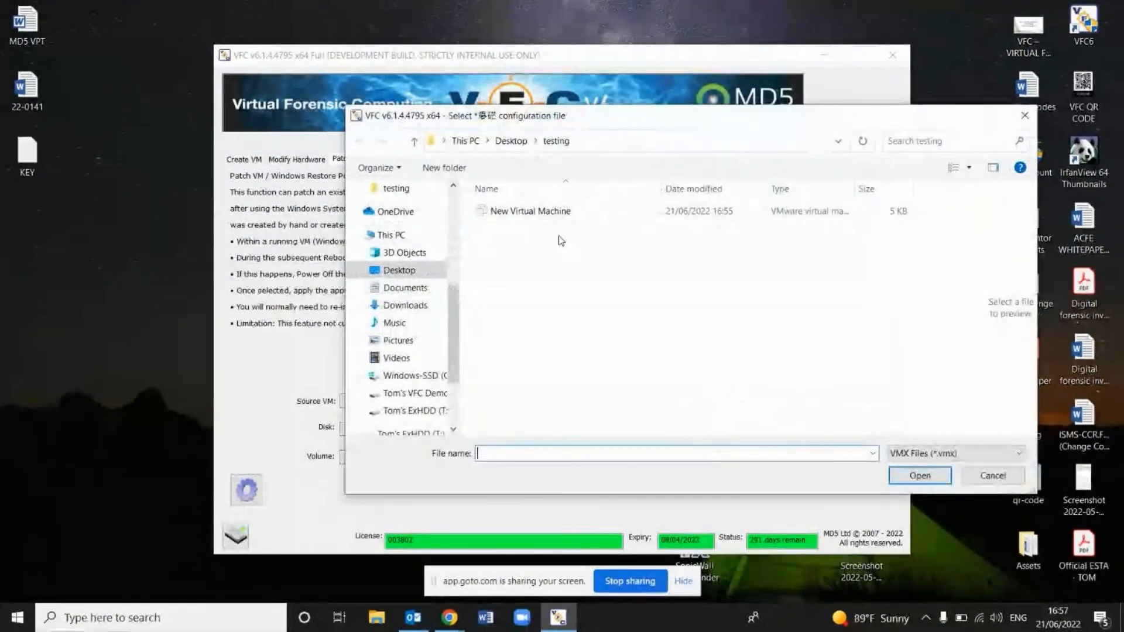
left_click(530, 211)
left_click(919, 475)
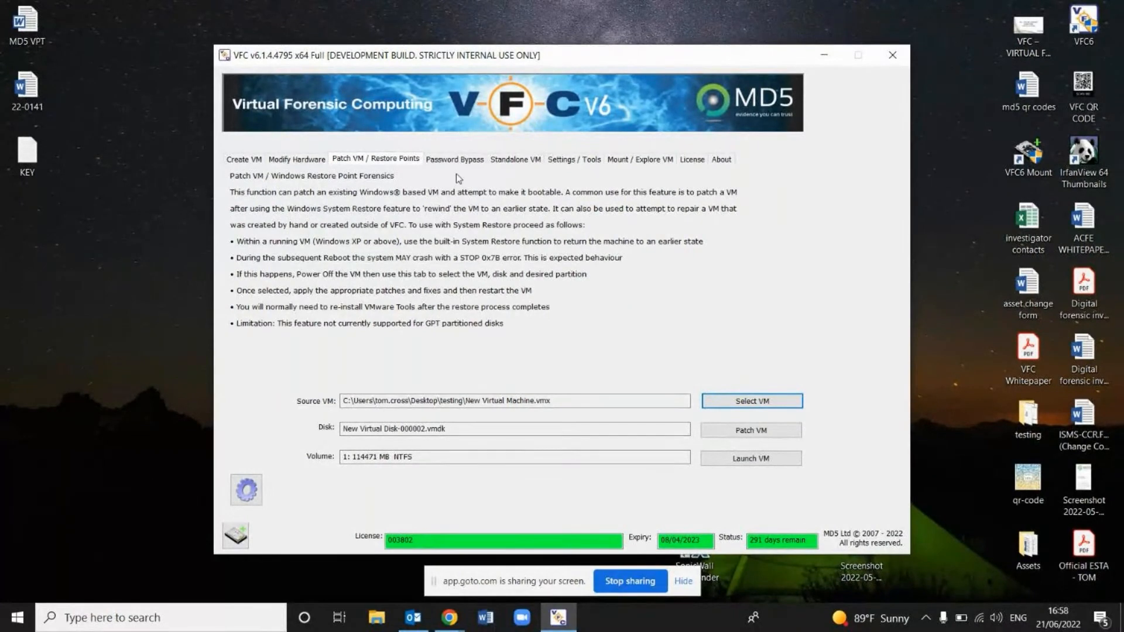
- Try to apply the Windows password bypass to New Virtual Machine from the testing folder, skipping the system data extraction
left_click(456, 167)
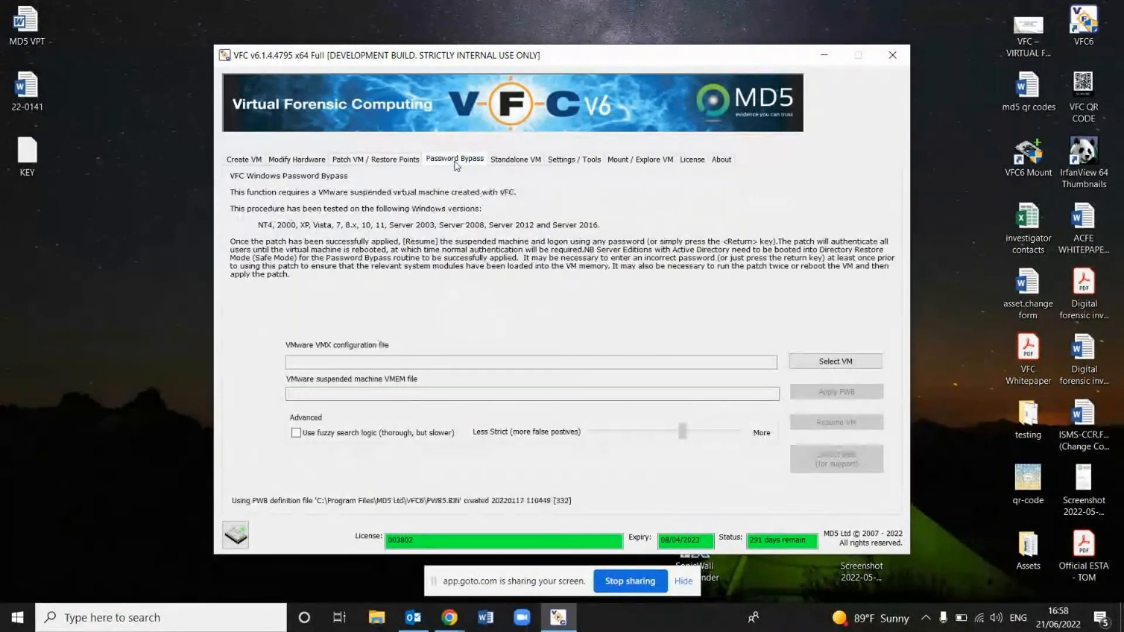
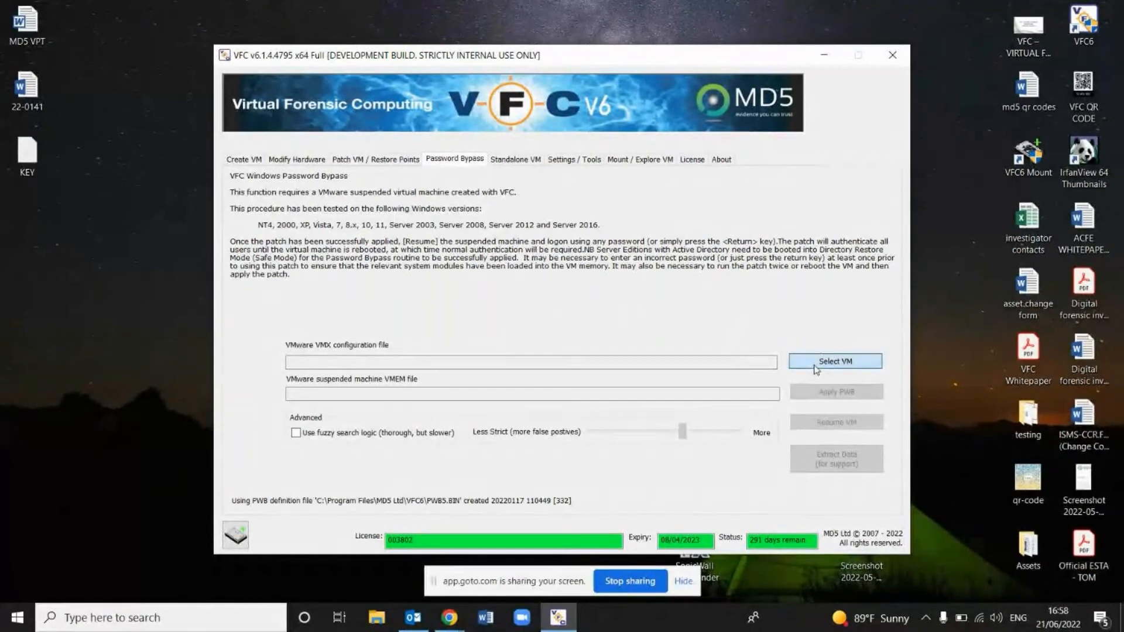
left_click(815, 370)
left_click(576, 210)
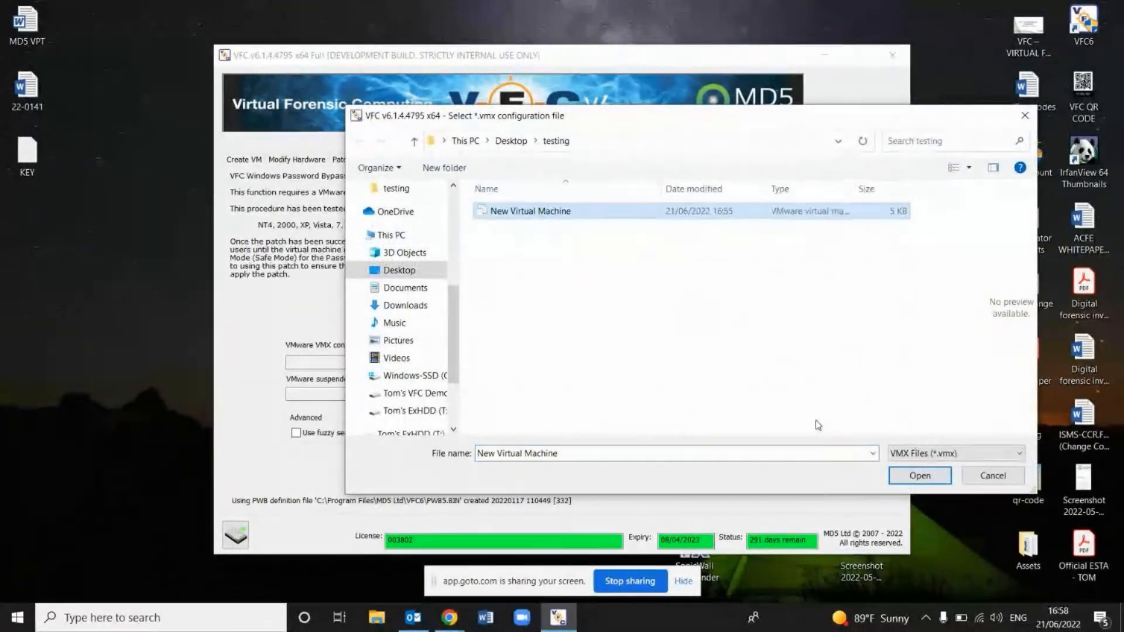
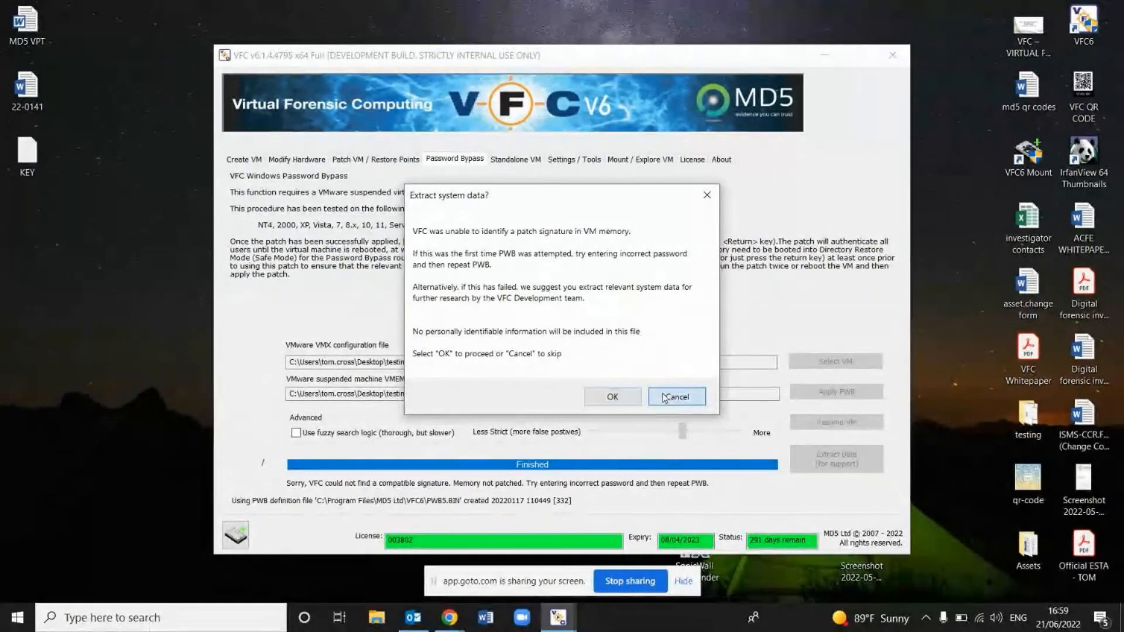
left_click(666, 398)
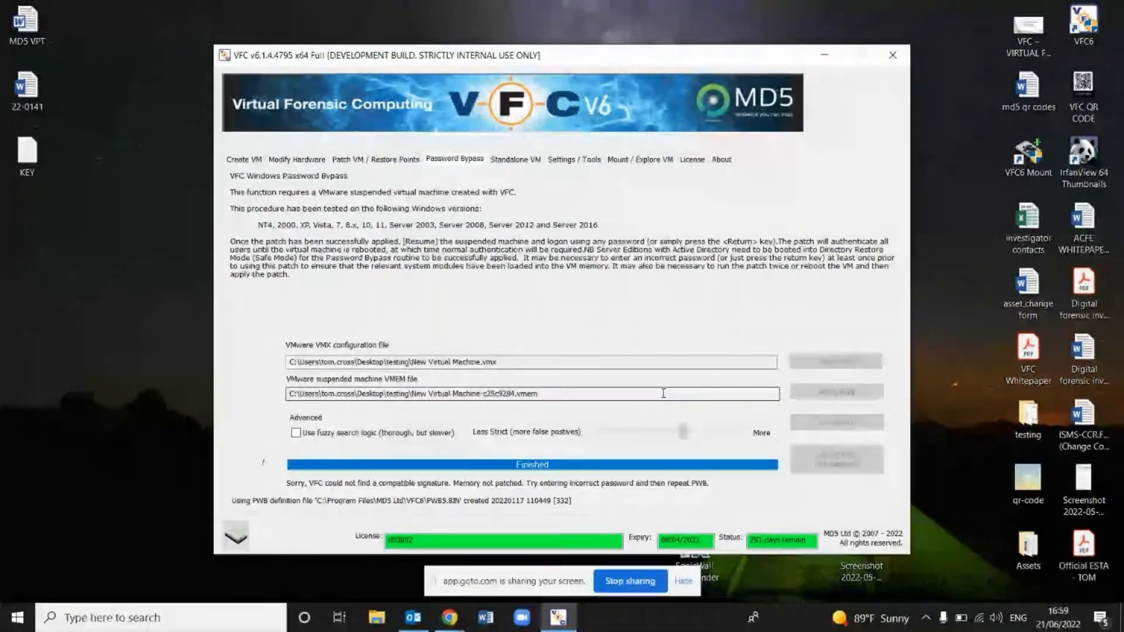
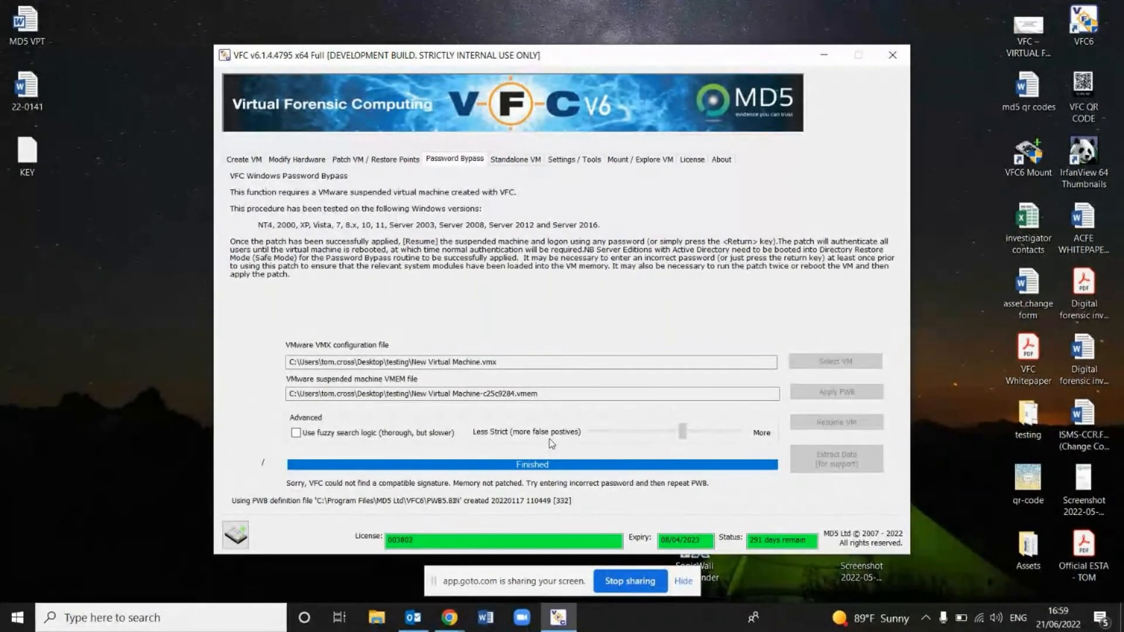
- Select New Virtual Machine as the source for a standalone clone and check the destination prompt without saving a target
left_click(246, 159)
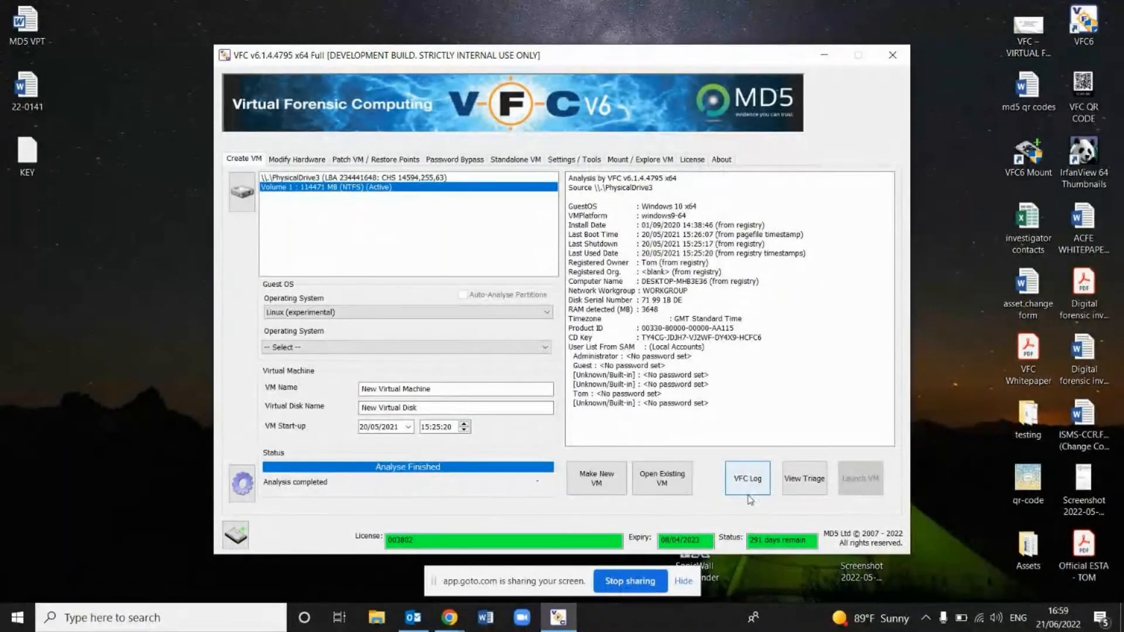
left_click(507, 161)
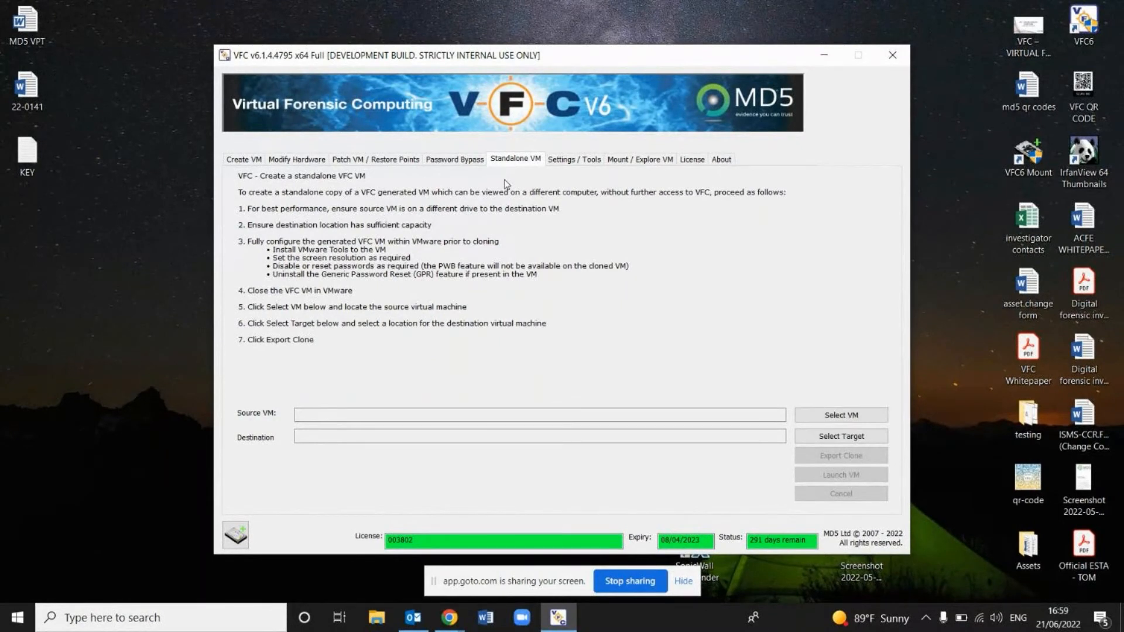
left_click(829, 419)
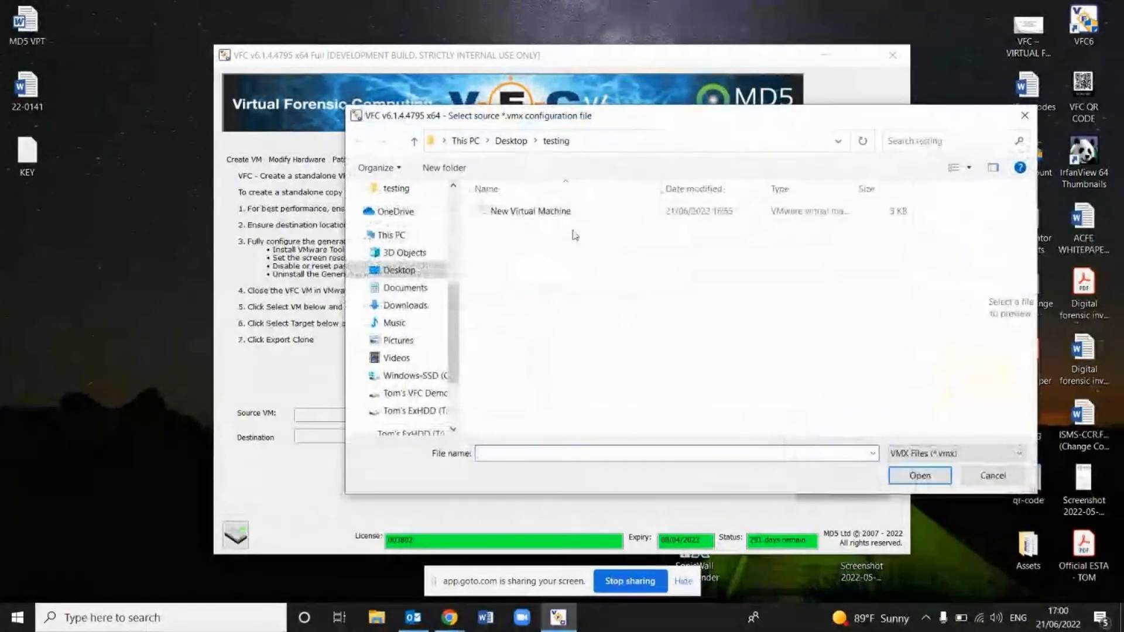
left_click(567, 217)
left_click(939, 479)
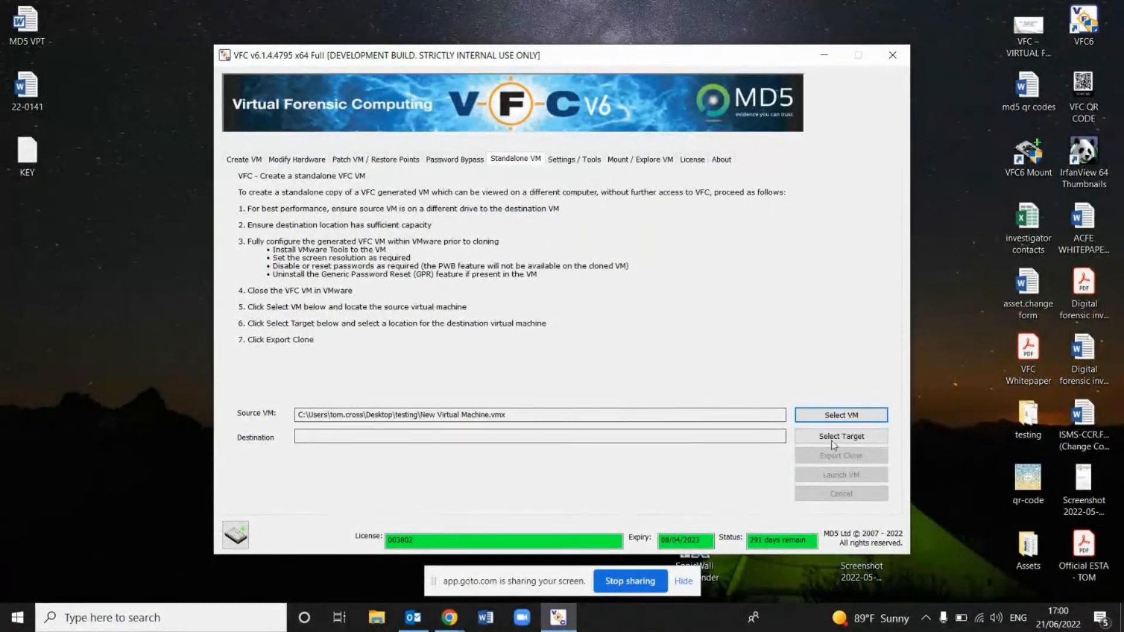
left_click(859, 441)
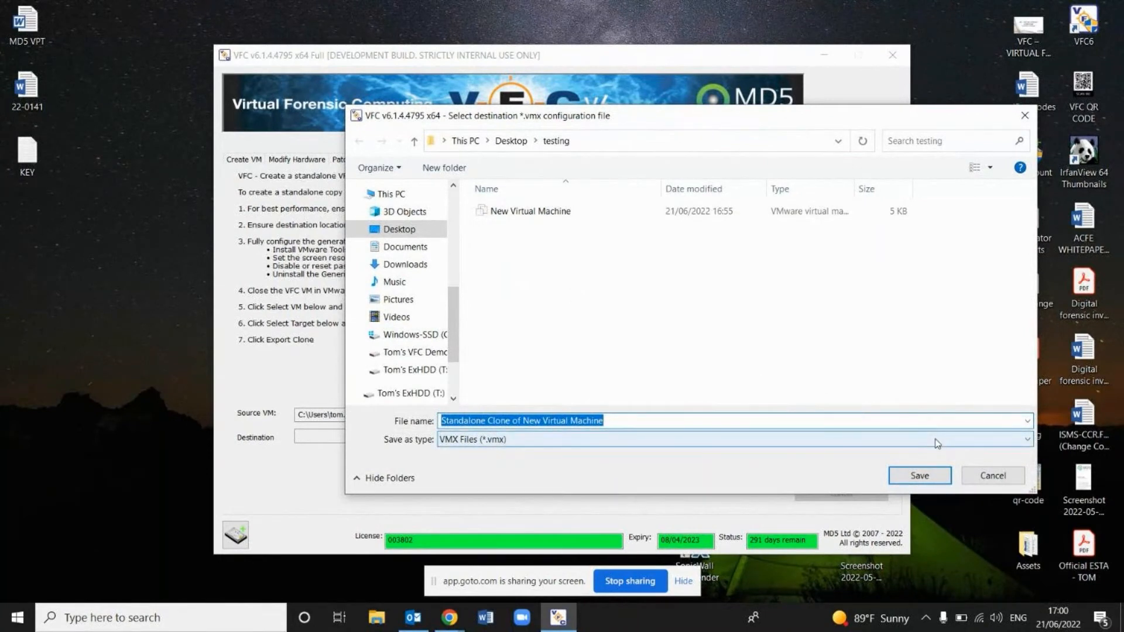
left_click(990, 481)
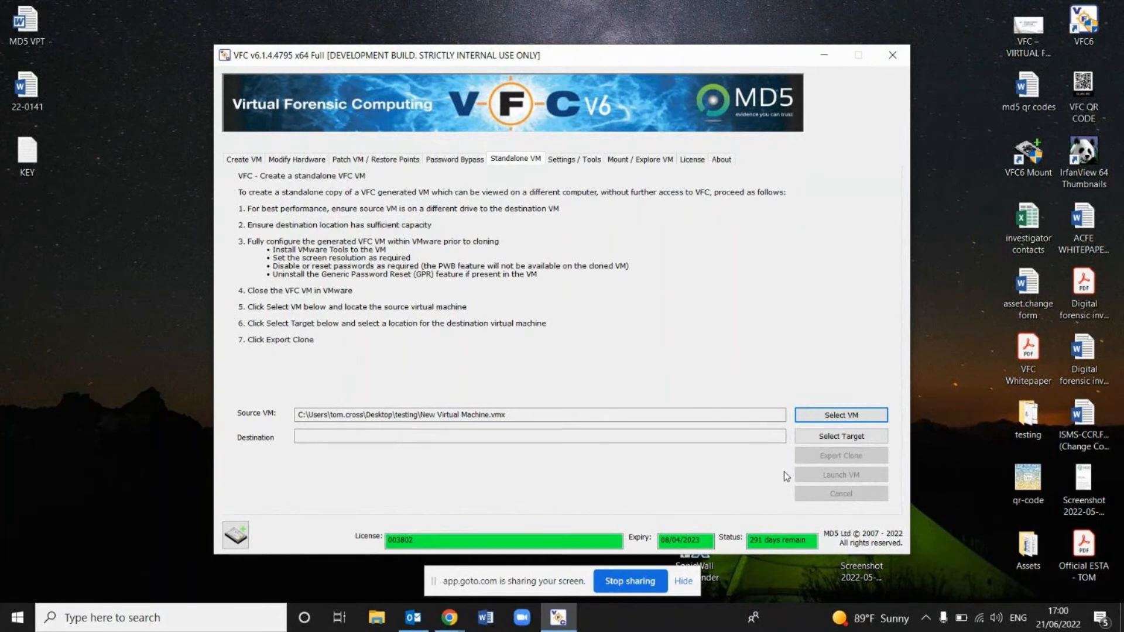
- Review the Windows mount behaviour settings, the Mount / Explore VM limitations, the licence agreement and the program information
left_click(587, 162)
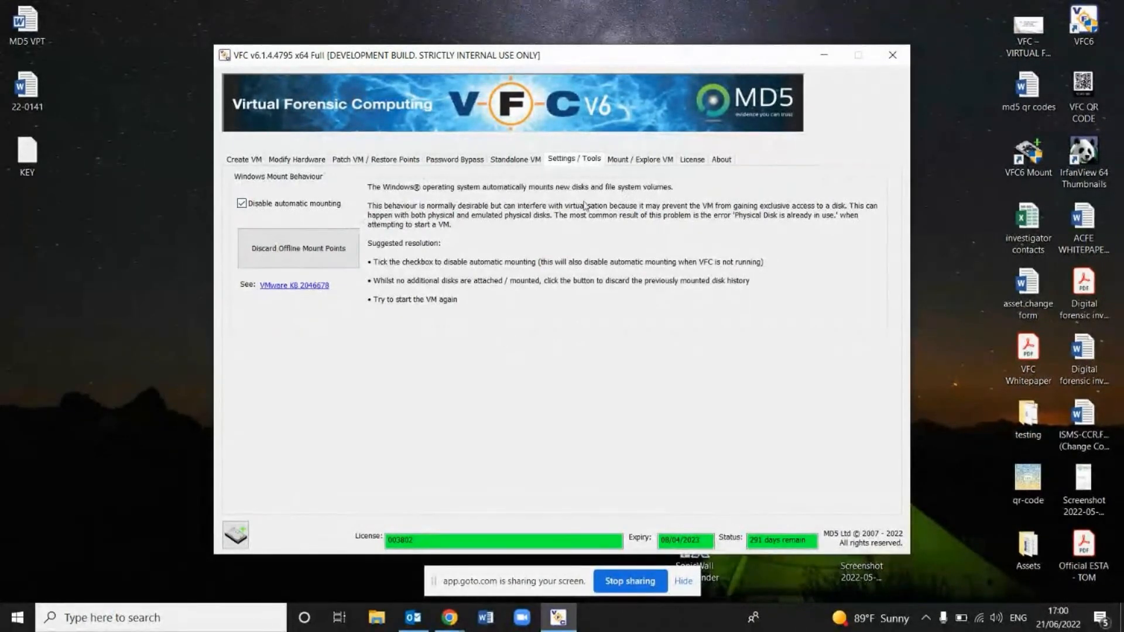
left_click(638, 160)
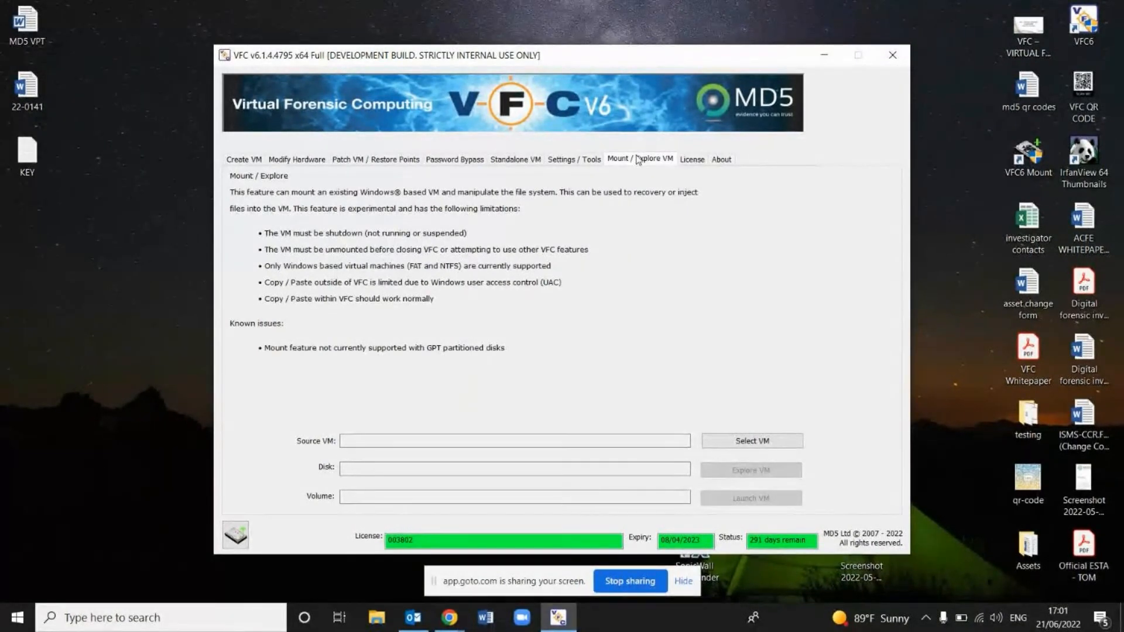
left_click(692, 161)
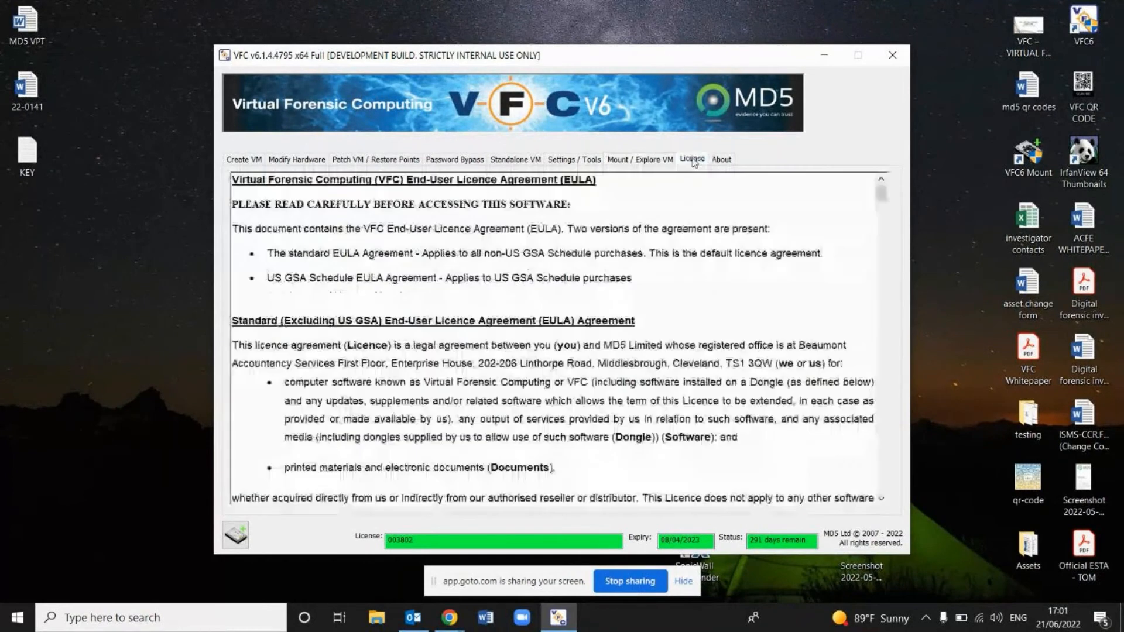
left_click(724, 162)
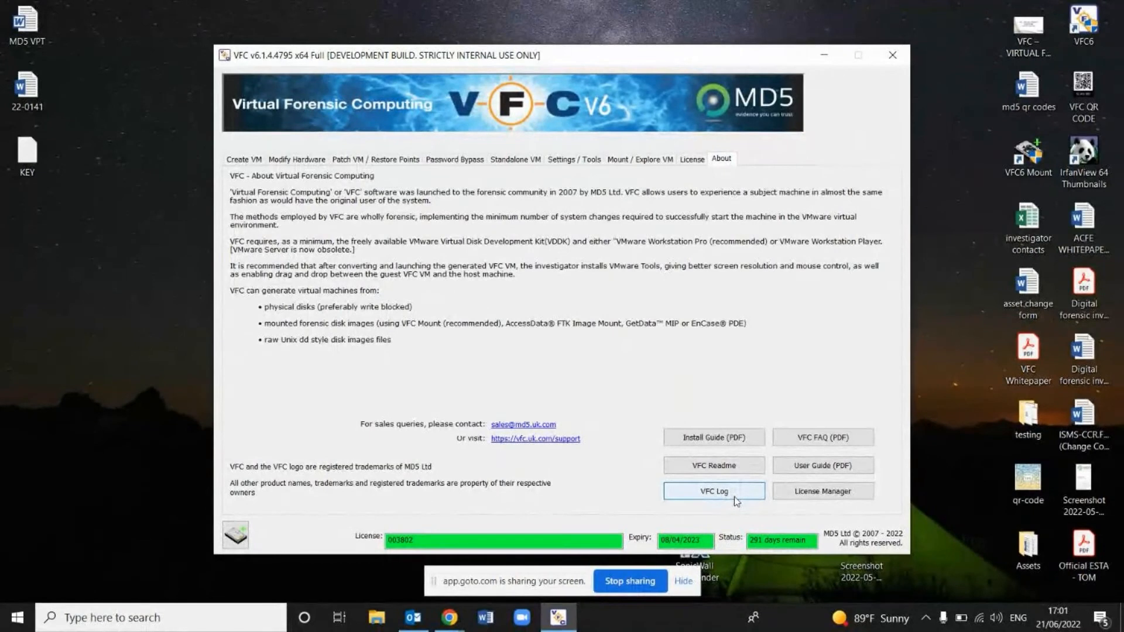
- Generate a new virtual machine from the analysed volume, save it on the Desktop as DI TESTING, and launch it immediately
left_click(262, 167)
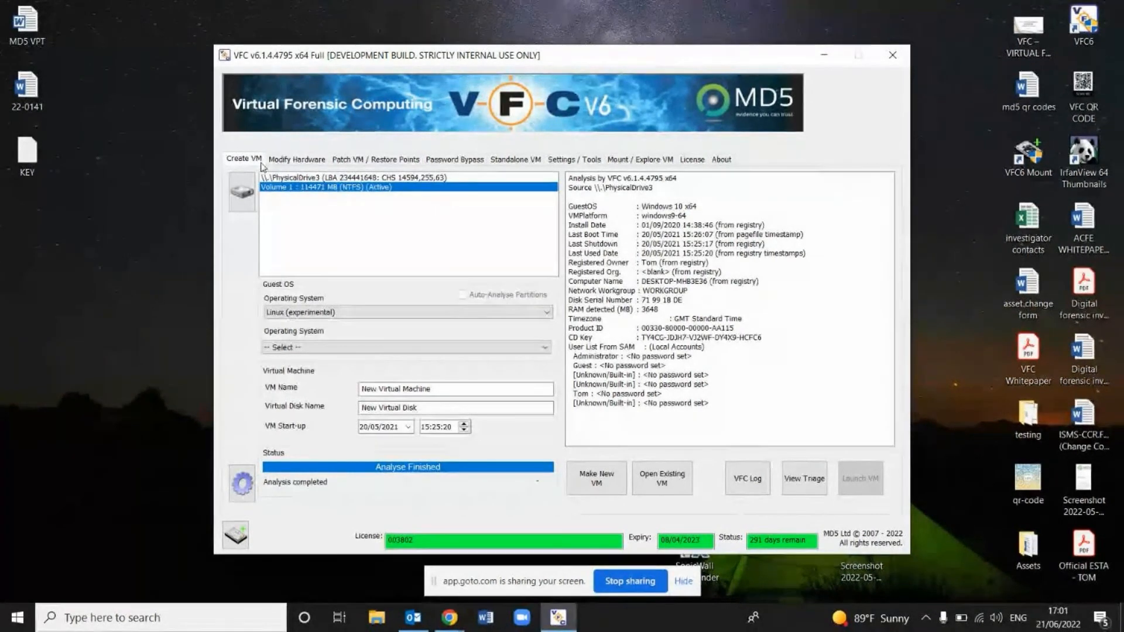
left_click(598, 478)
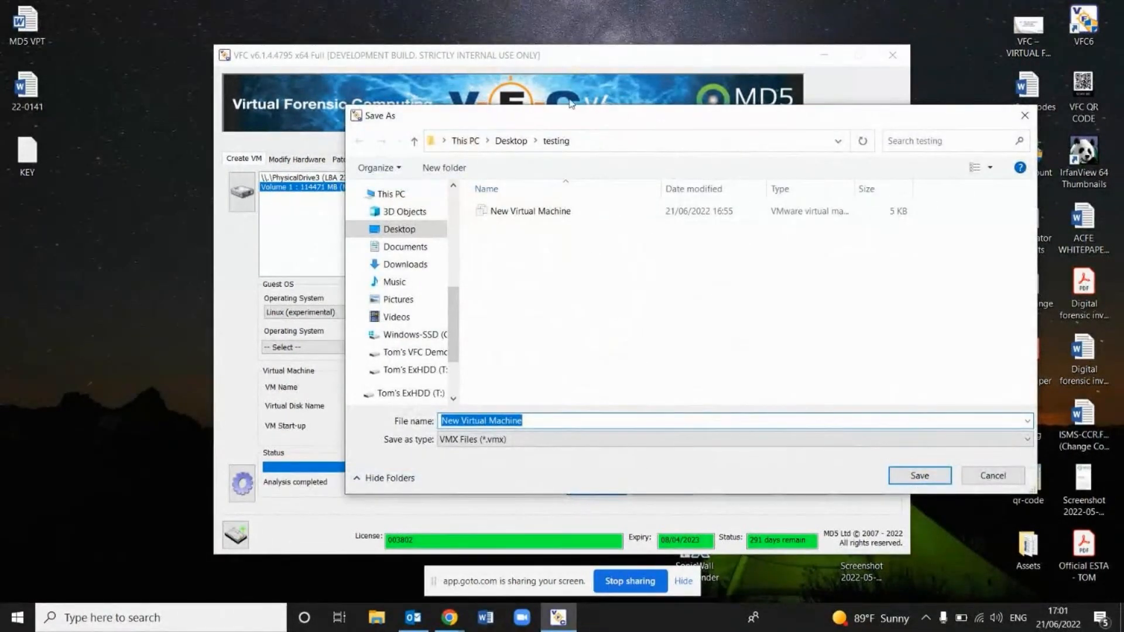
left_click(518, 142)
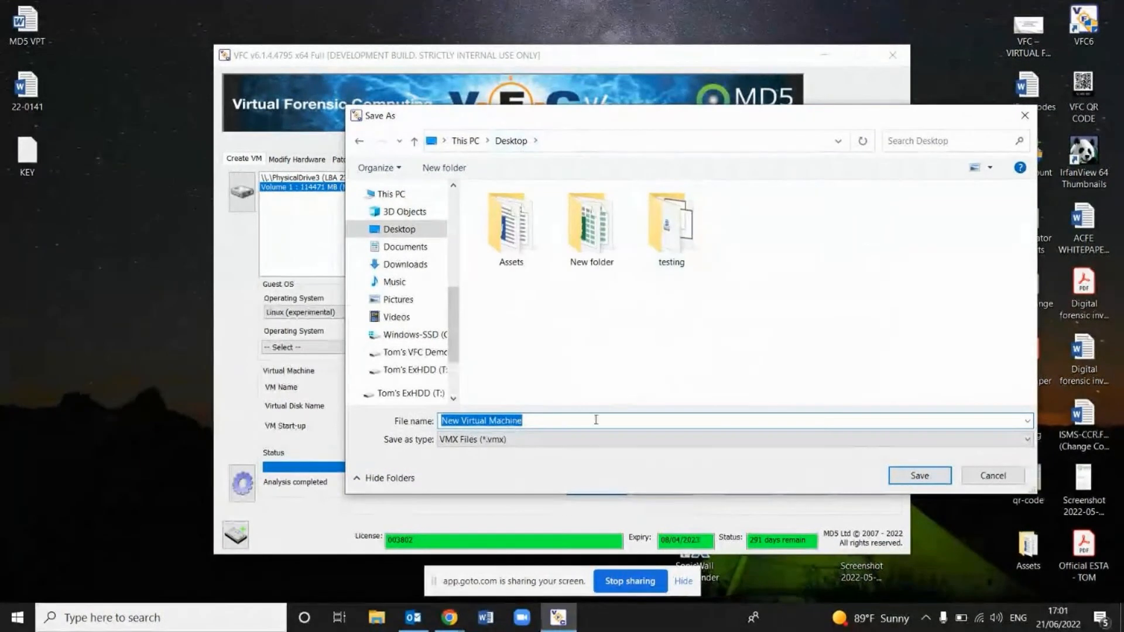
type("DI TESTING")
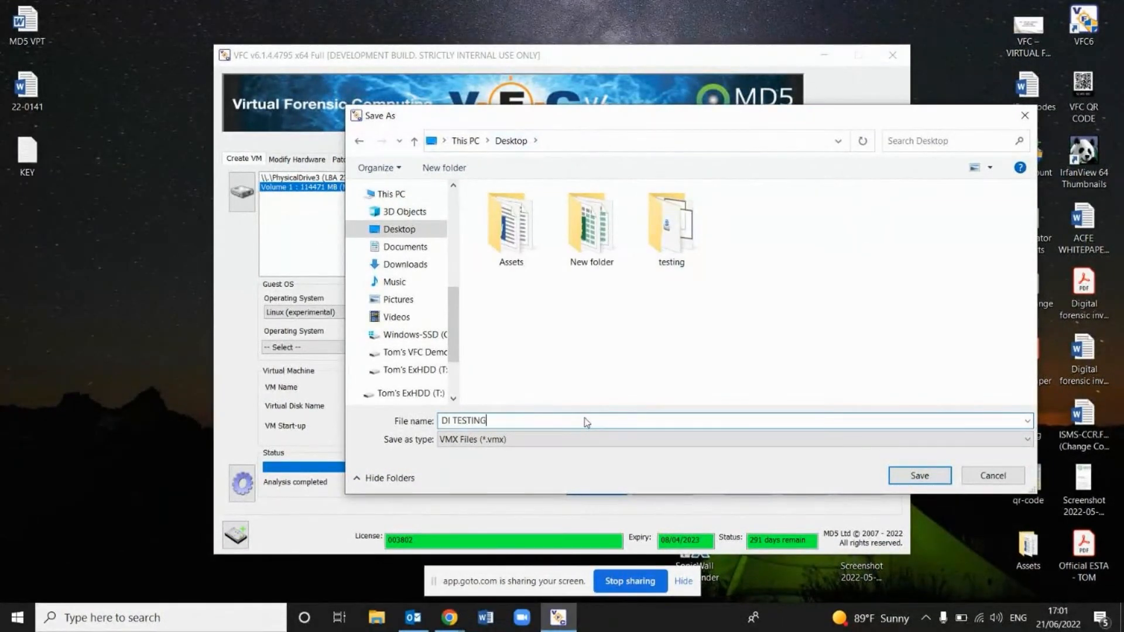
left_click(919, 478)
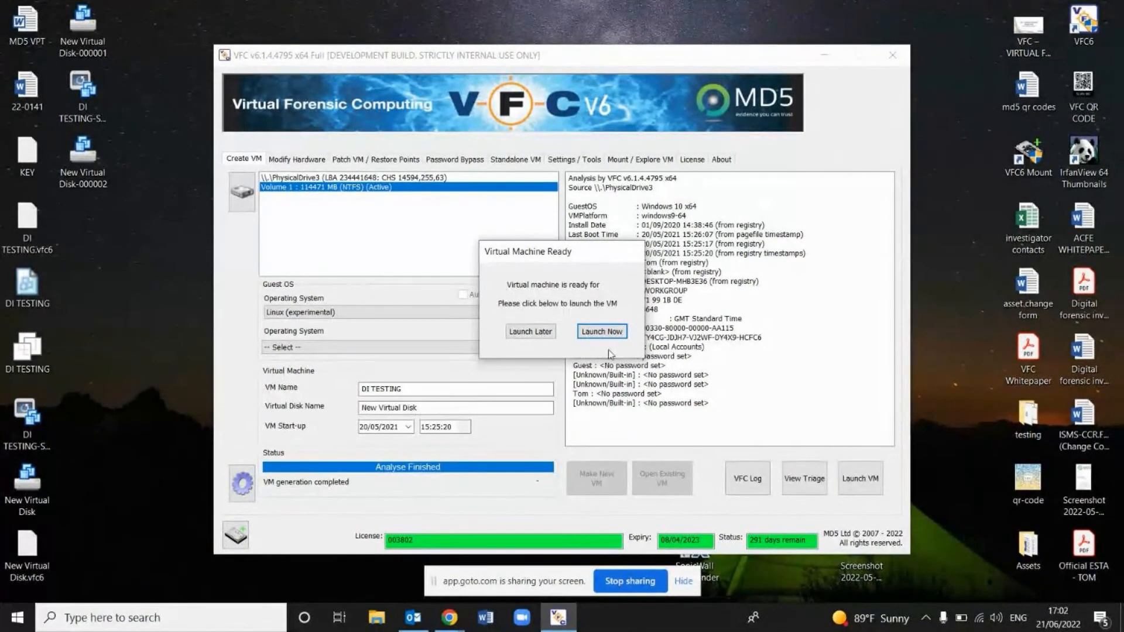
left_click(604, 331)
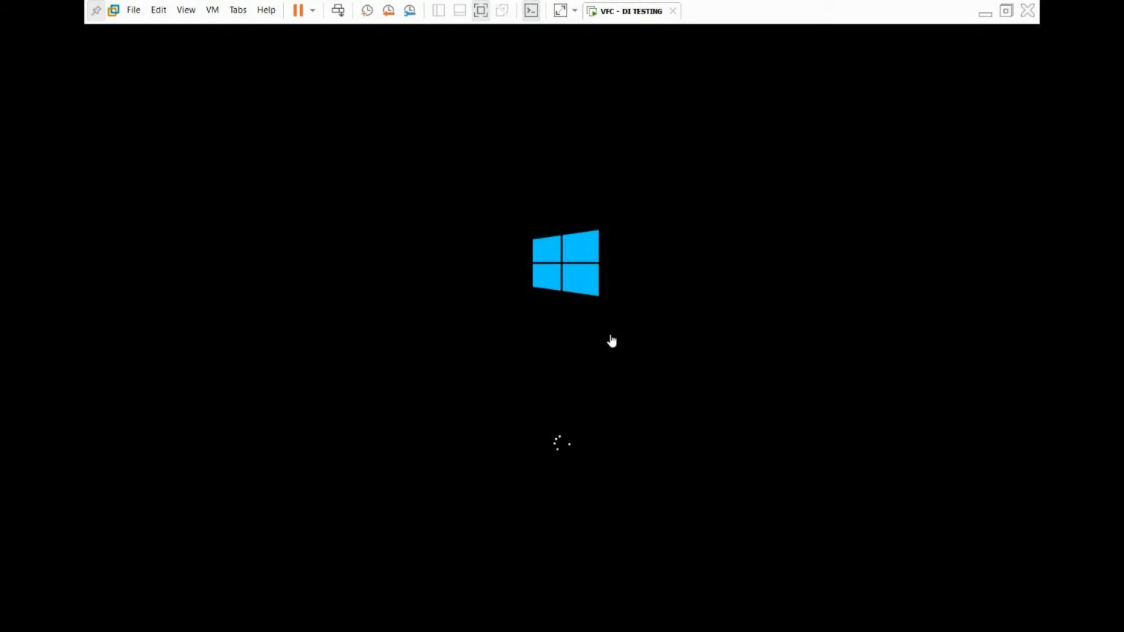
- Take the DI TESTING virtual machine out of full screen, dismiss the mail notification, and postpone the VMware Tools installation reminder
left_click(1007, 13)
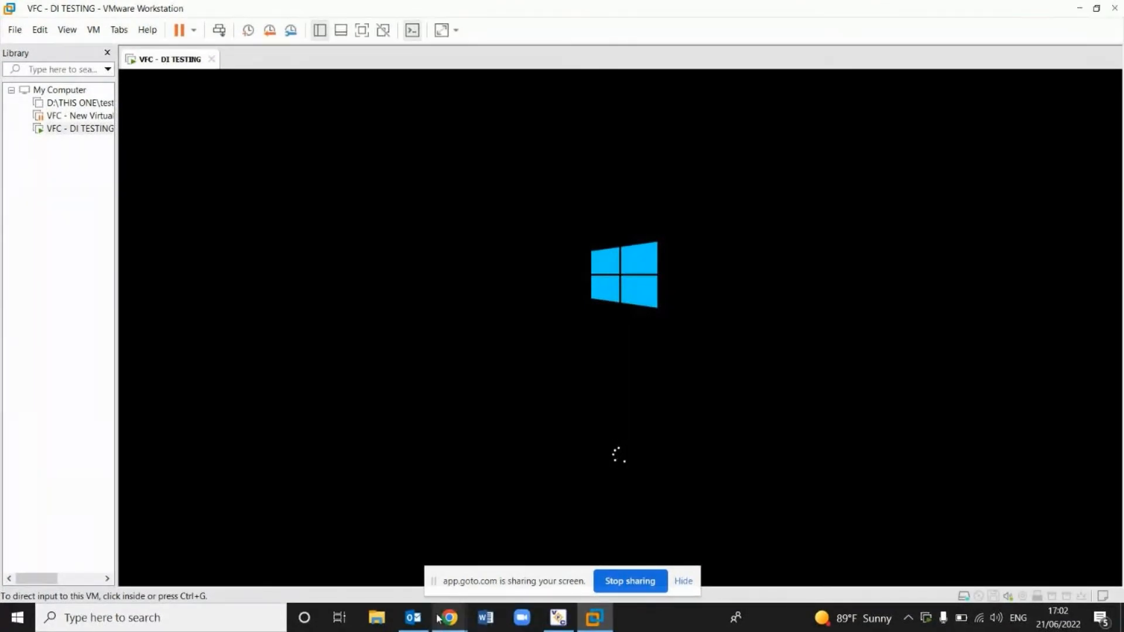
mouse_move(438, 618)
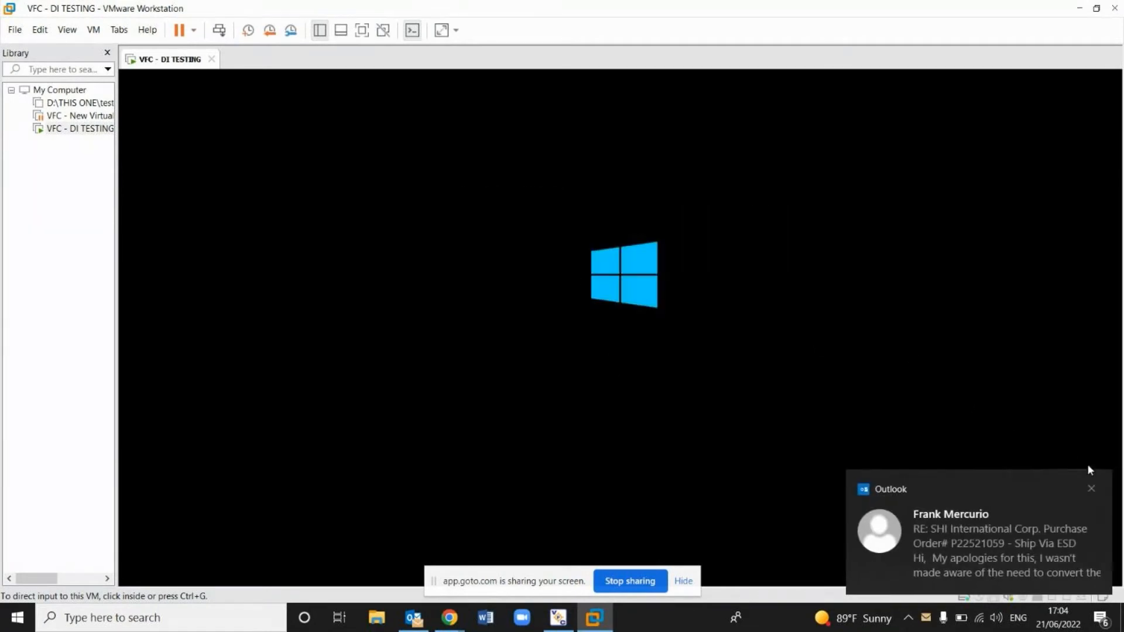
left_click(1095, 490)
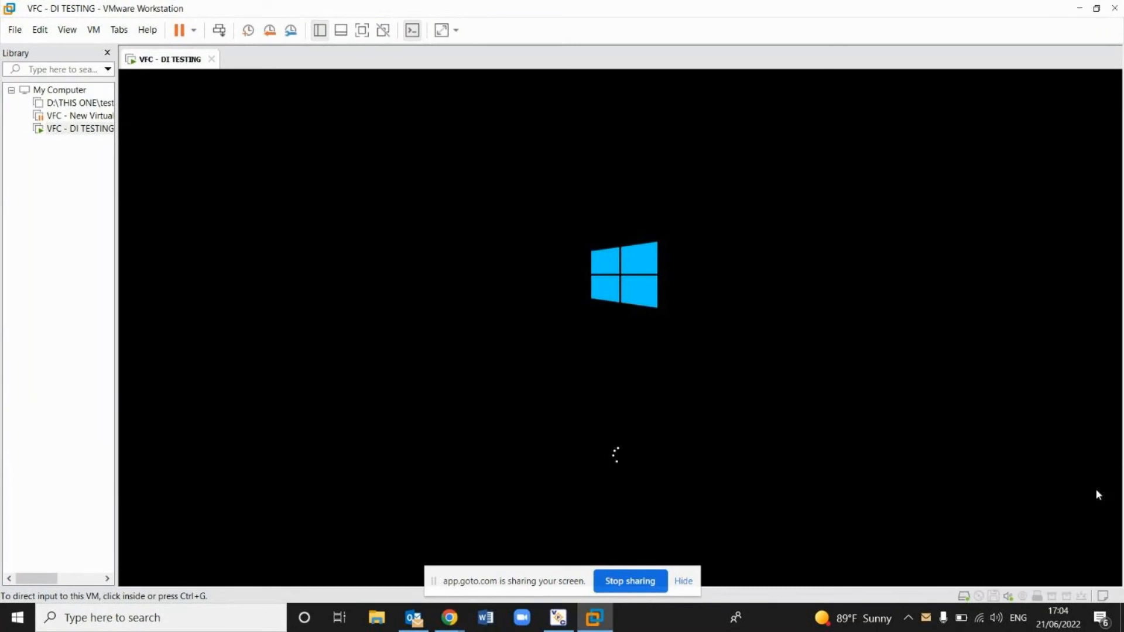
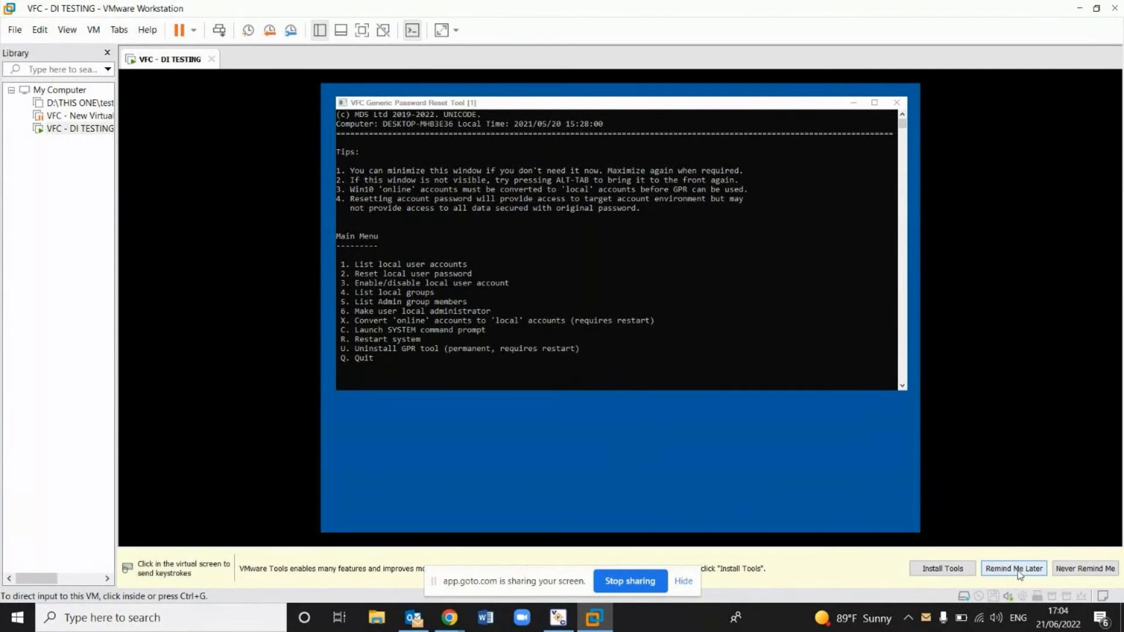
left_click(1014, 569)
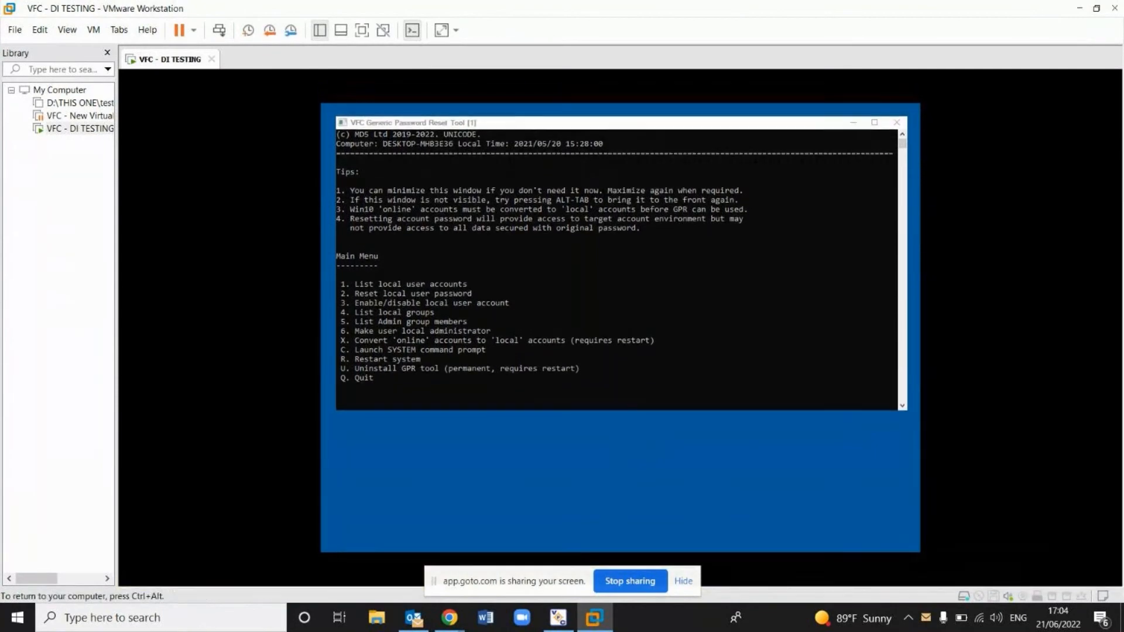
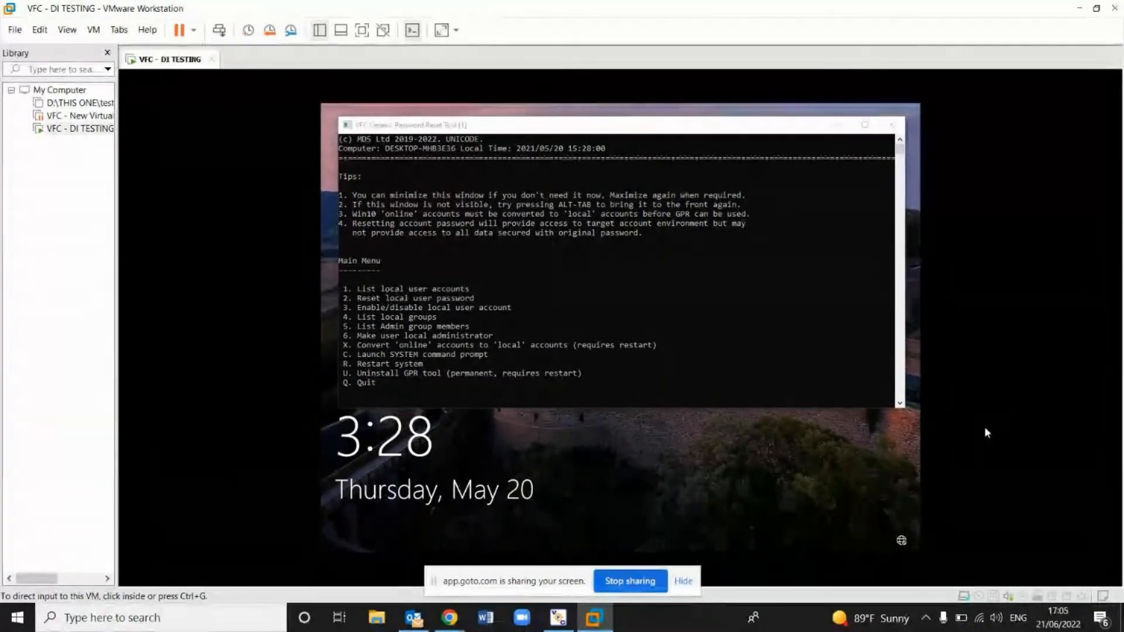
- Release input from the DI TESTING guest's lock screen and switch to VFC to review the analysis details of the source volume
left_click(744, 508)
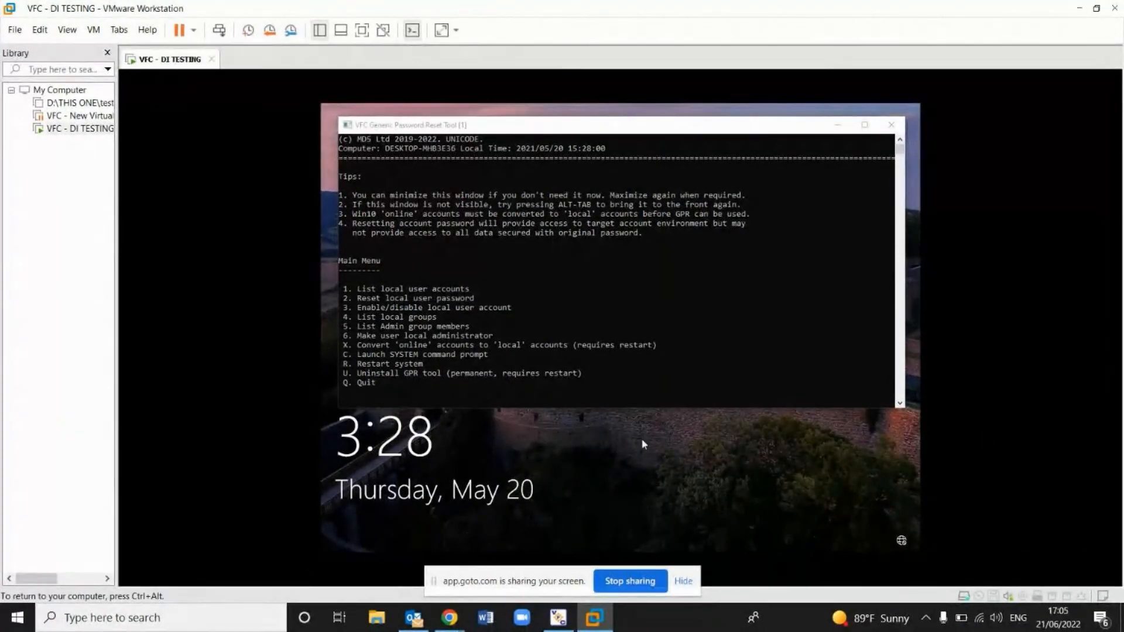
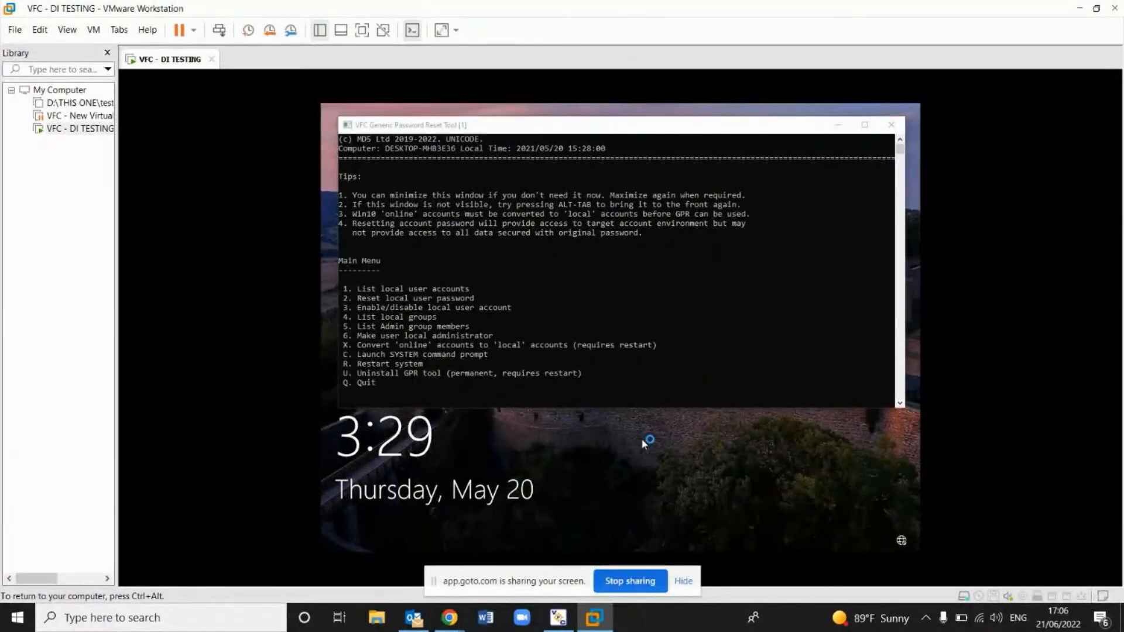
key("ctrl+alt")
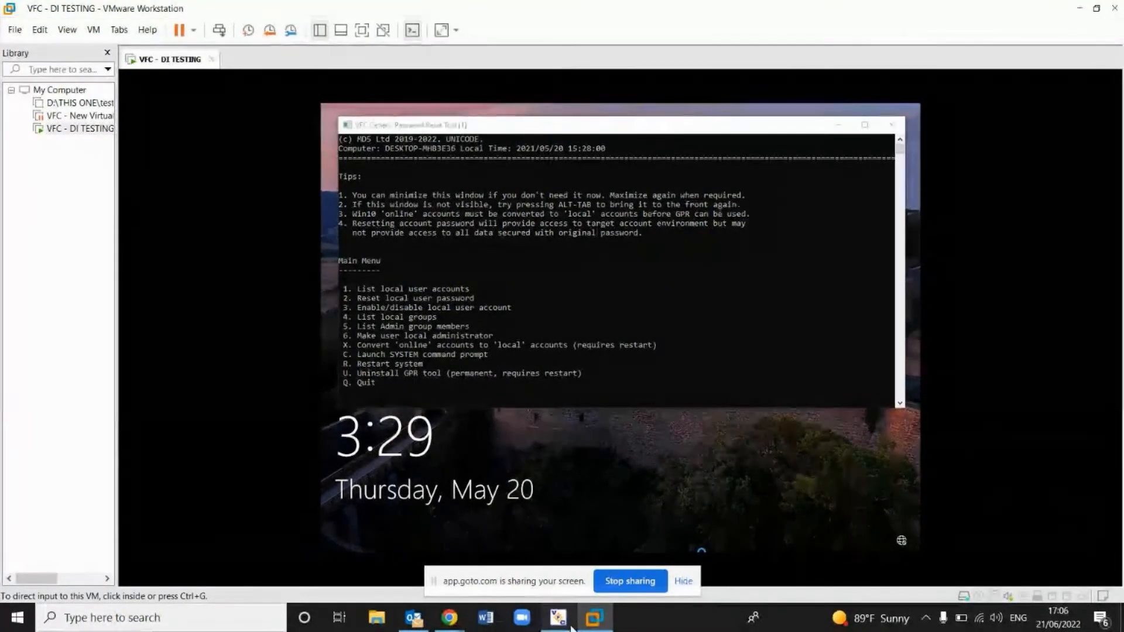
left_click(558, 617)
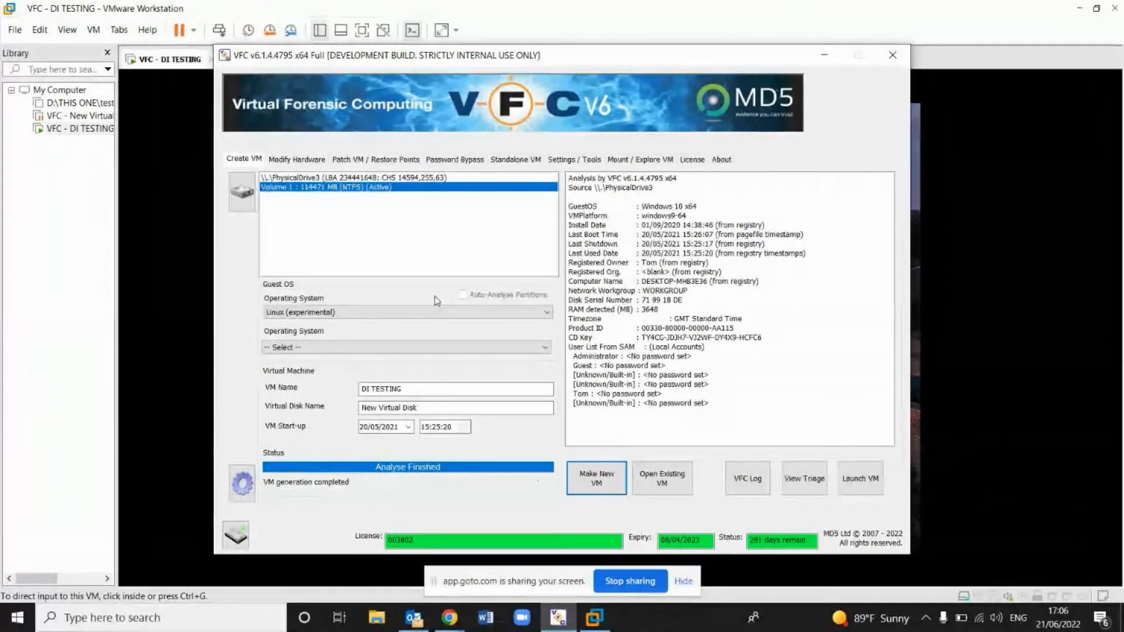
mouse_move(551, 625)
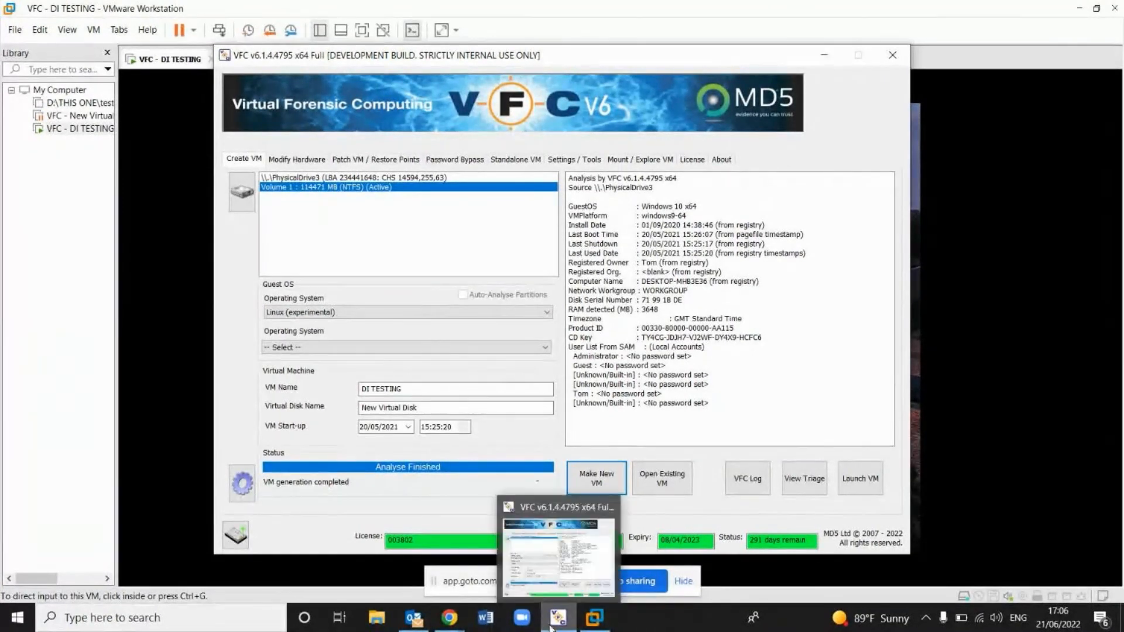
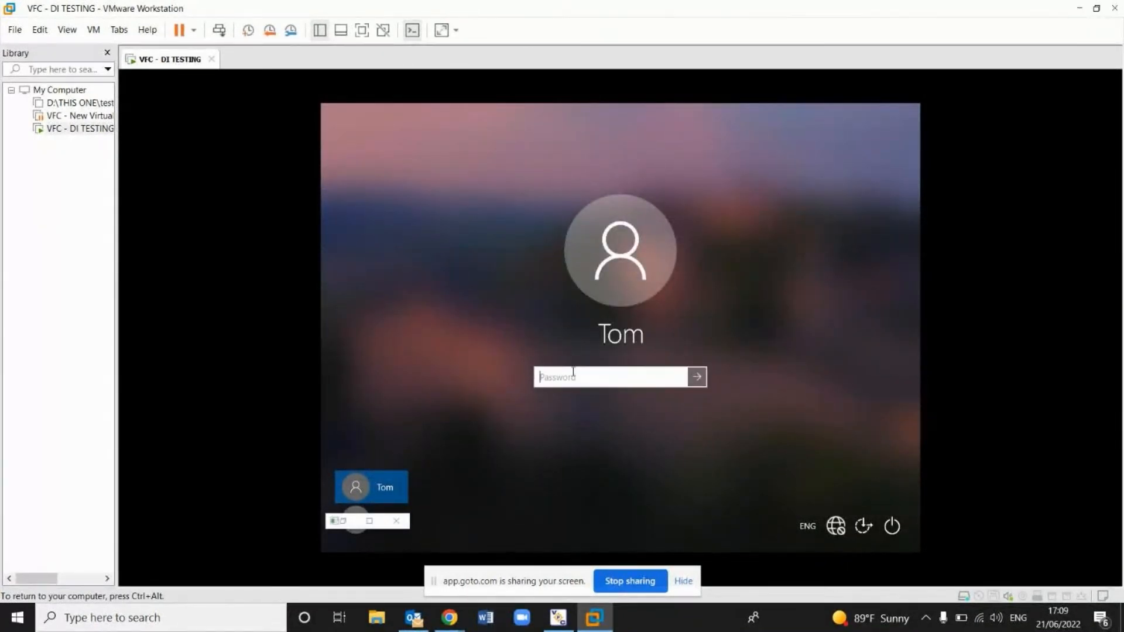
- Sign in to the guest's Windows user account with an account password, retrying with a different one and revealing the entry before submitting
type("•••••")
key("Return")
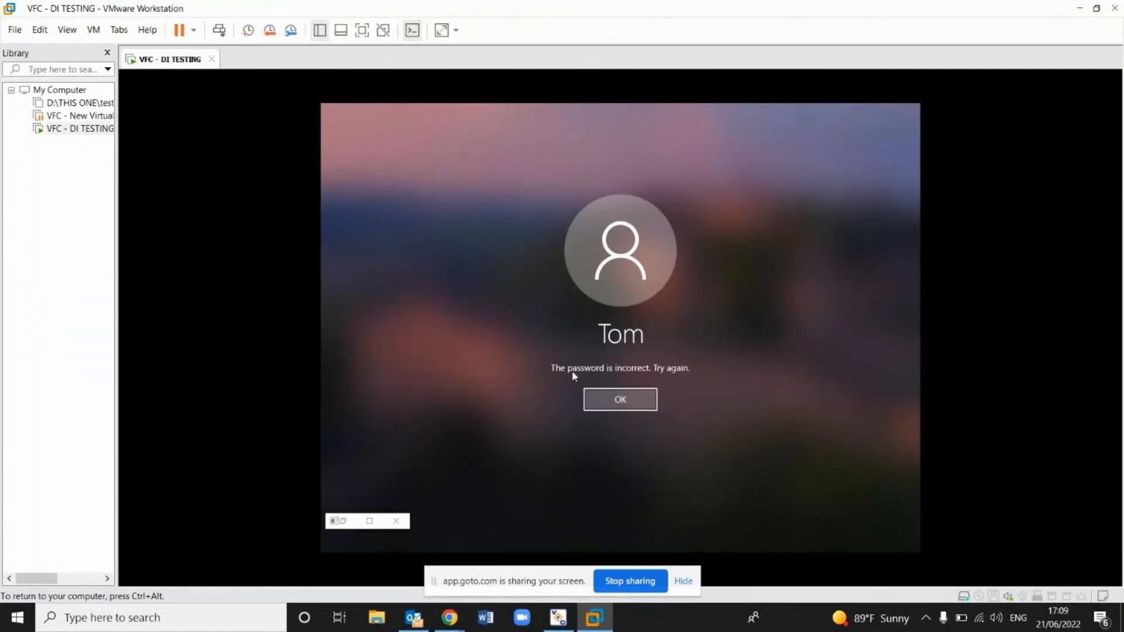
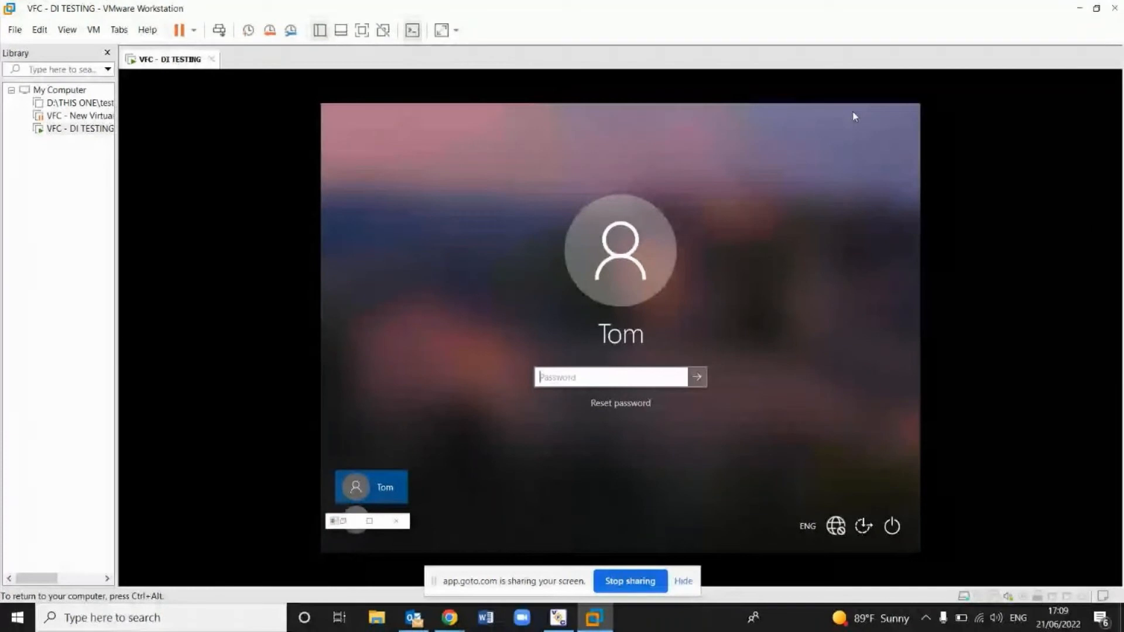
type("••••••")
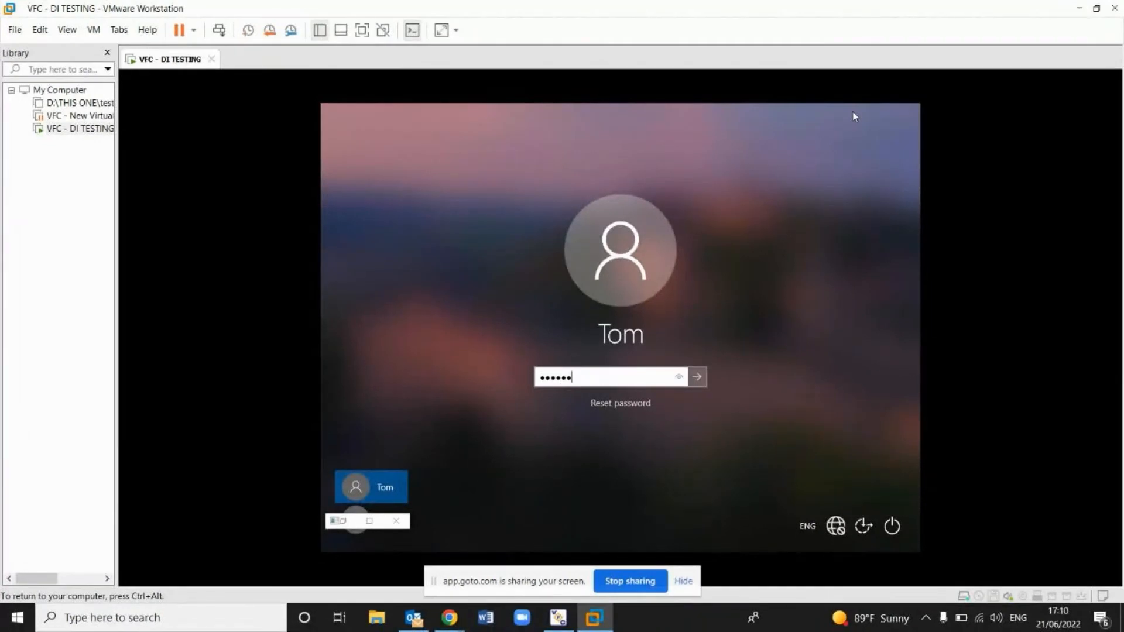
left_click(681, 382)
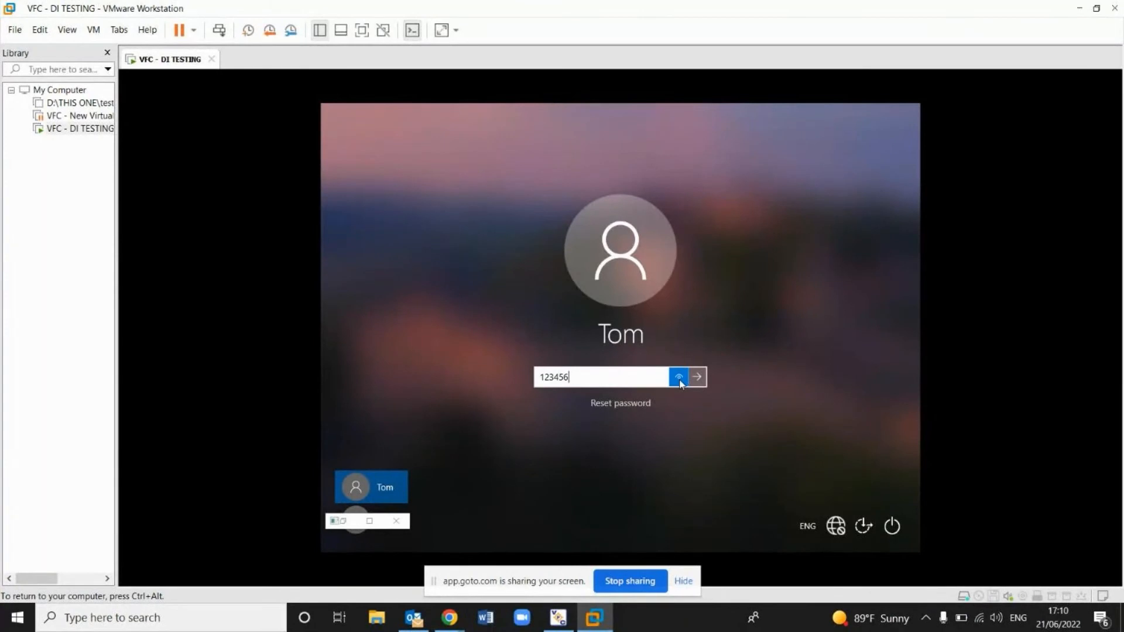
left_click(696, 380)
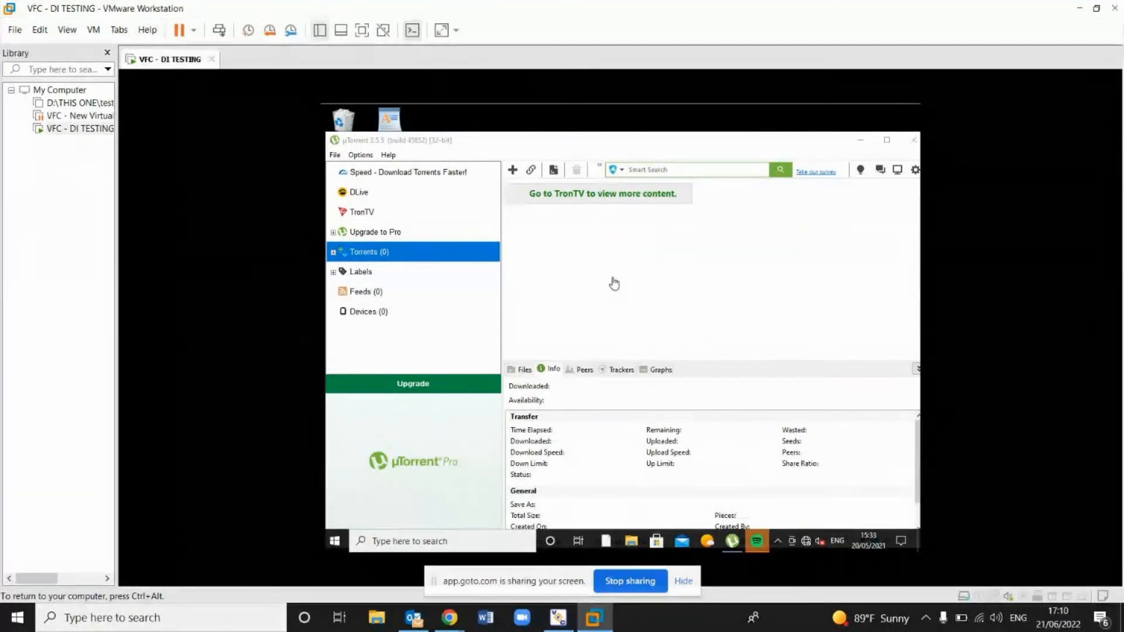
- Look through µTorrent's option and help commands and its General and Privacy preferences, cancel without changes, and minimise the program
left_click(358, 156)
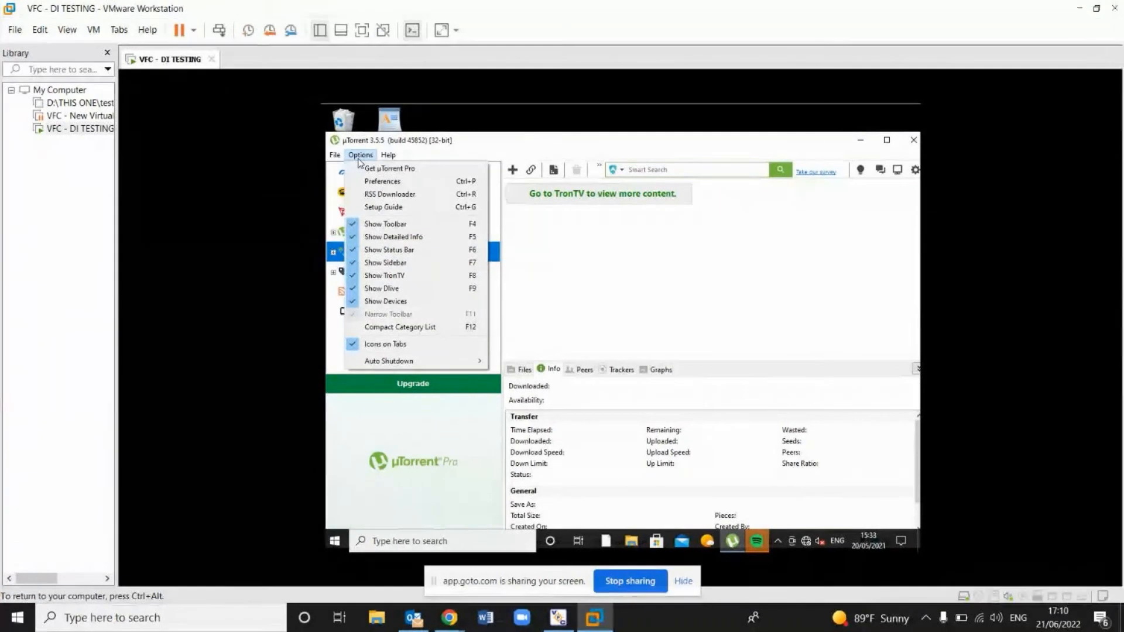
mouse_move(388, 156)
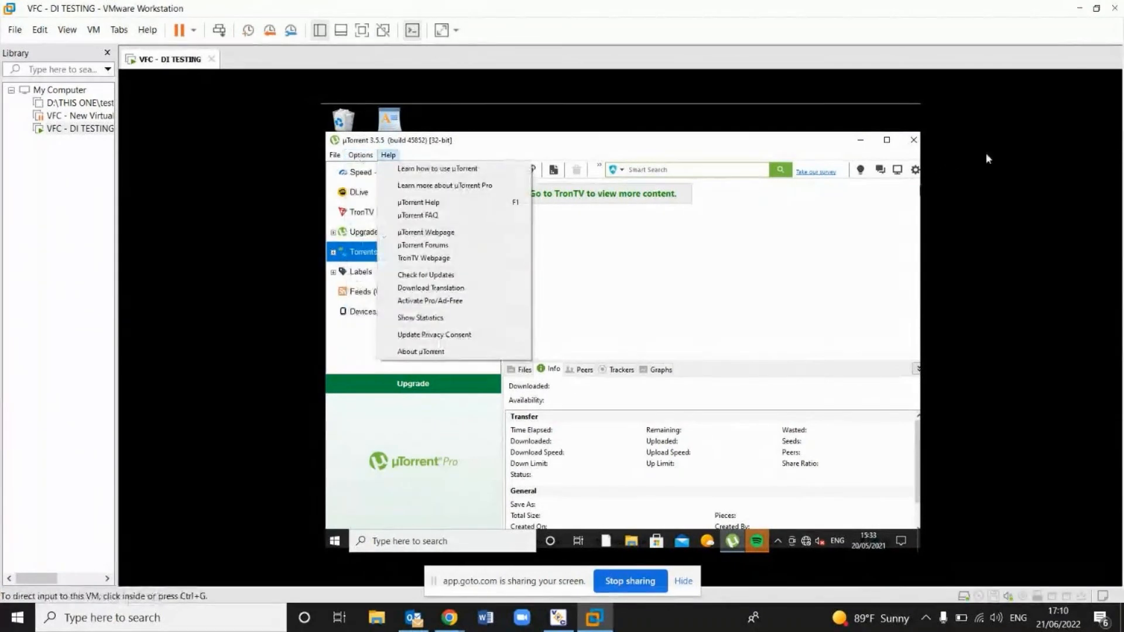
left_click(915, 170)
left_click(915, 170)
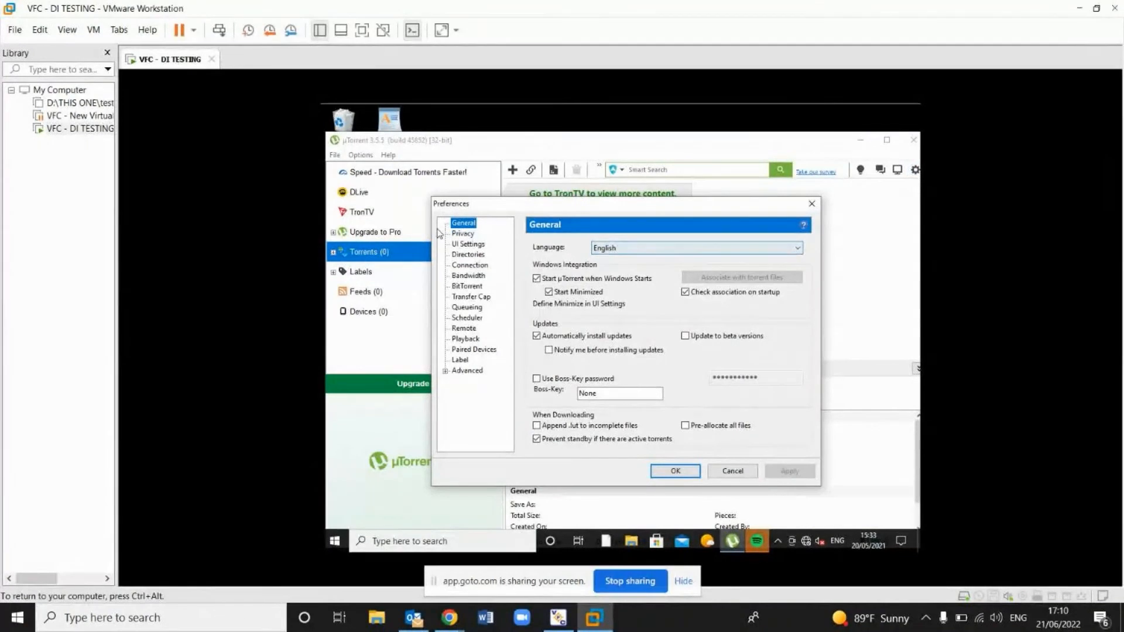
left_click(460, 234)
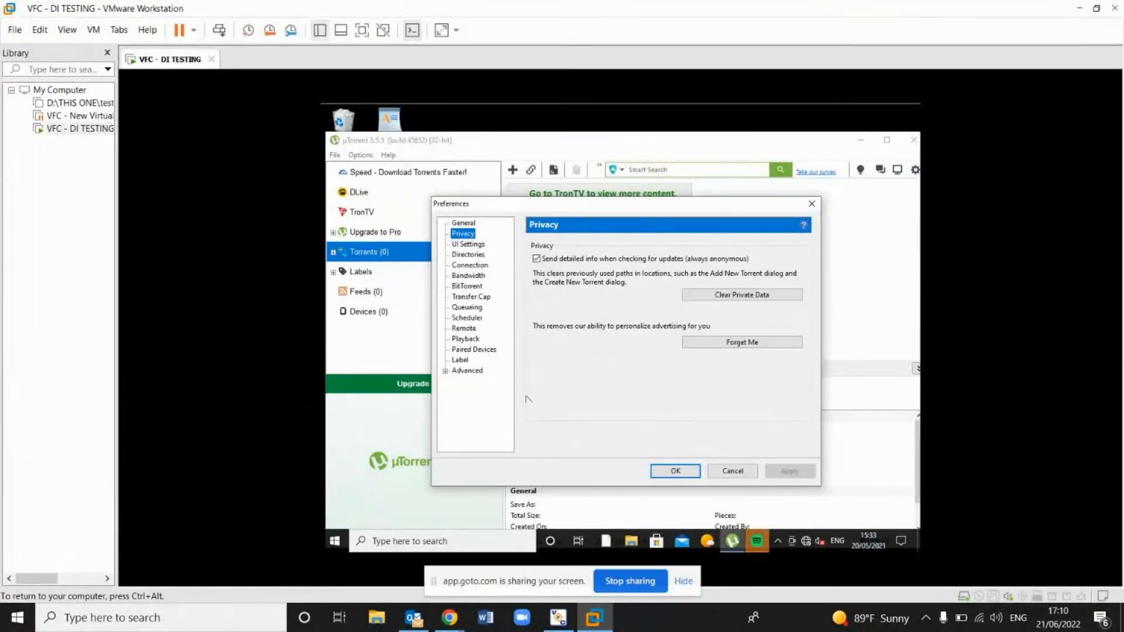
left_click(741, 471)
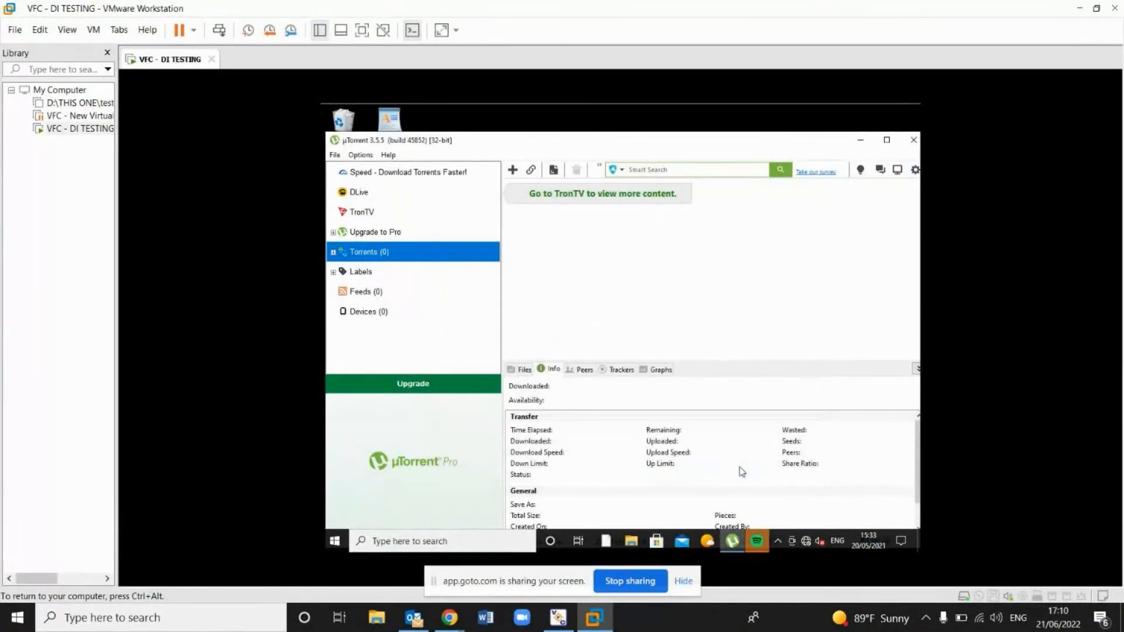
left_click(860, 141)
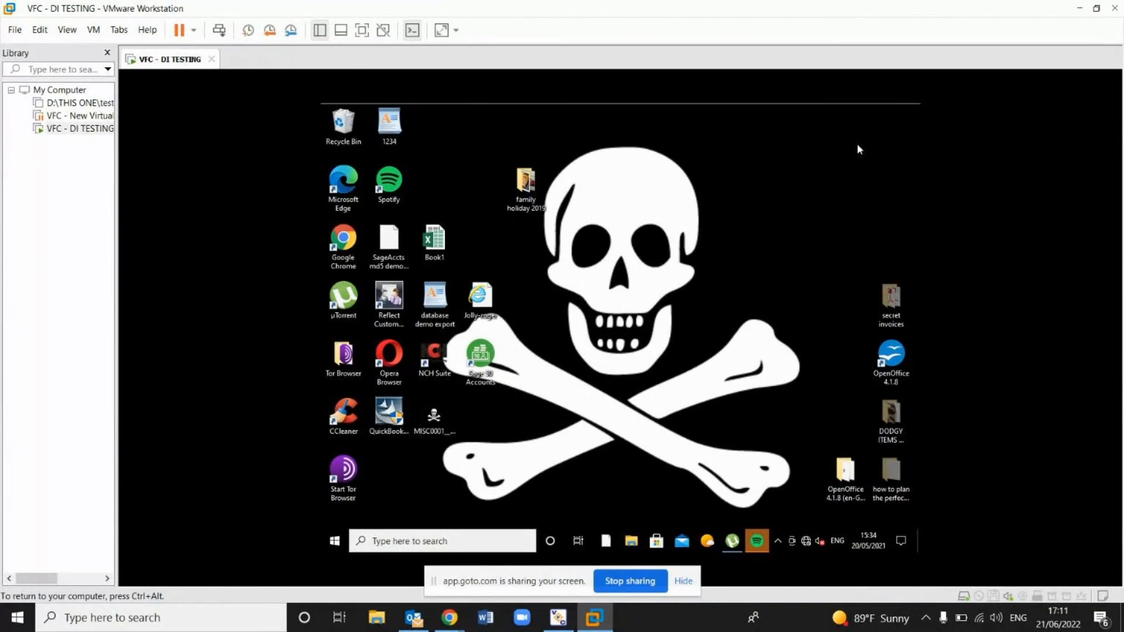
- Examine the faded items on the guest desktop, including the details of the DODGY ITEMS TO SELL and how to plan the perfect murder folders
left_click_drag(872, 271, 915, 476)
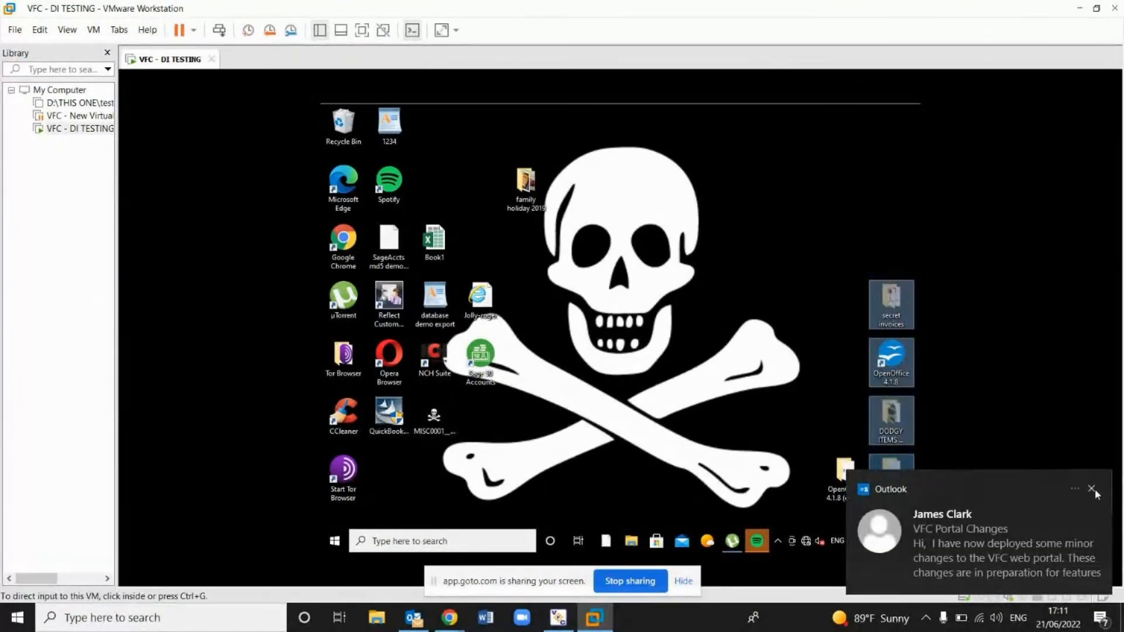
left_click(1047, 469)
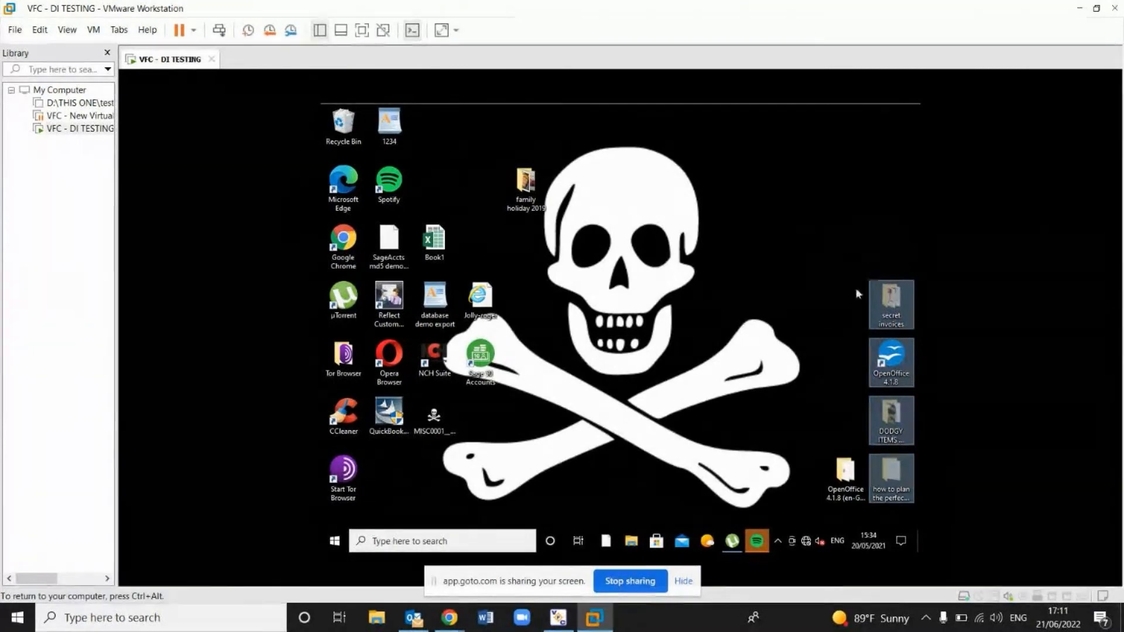
left_click(855, 287)
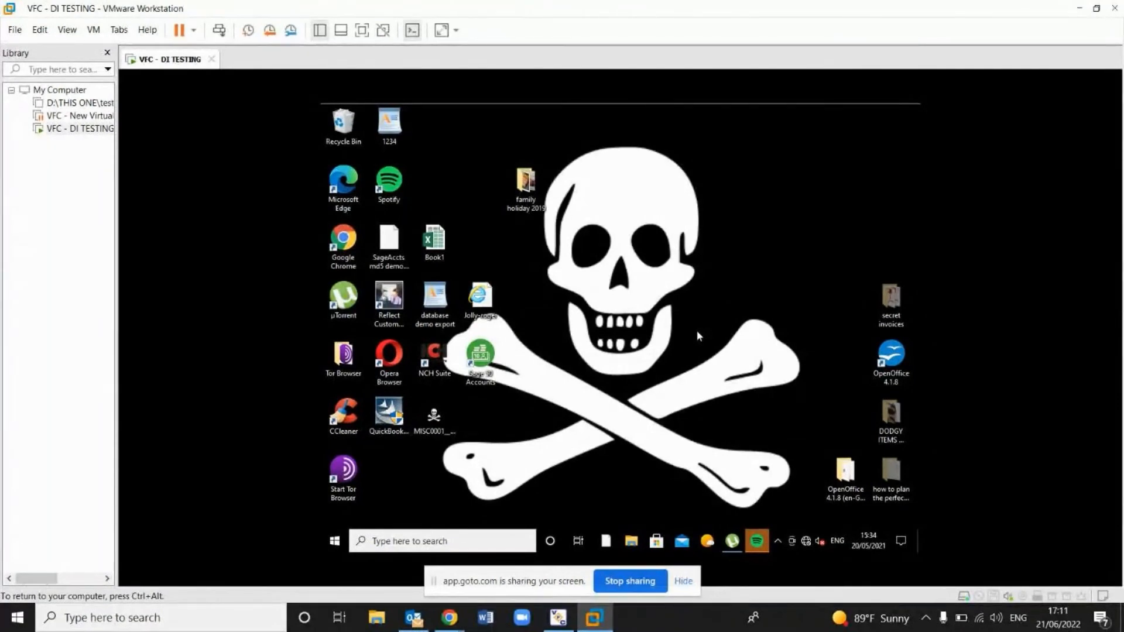
mouse_move(892, 426)
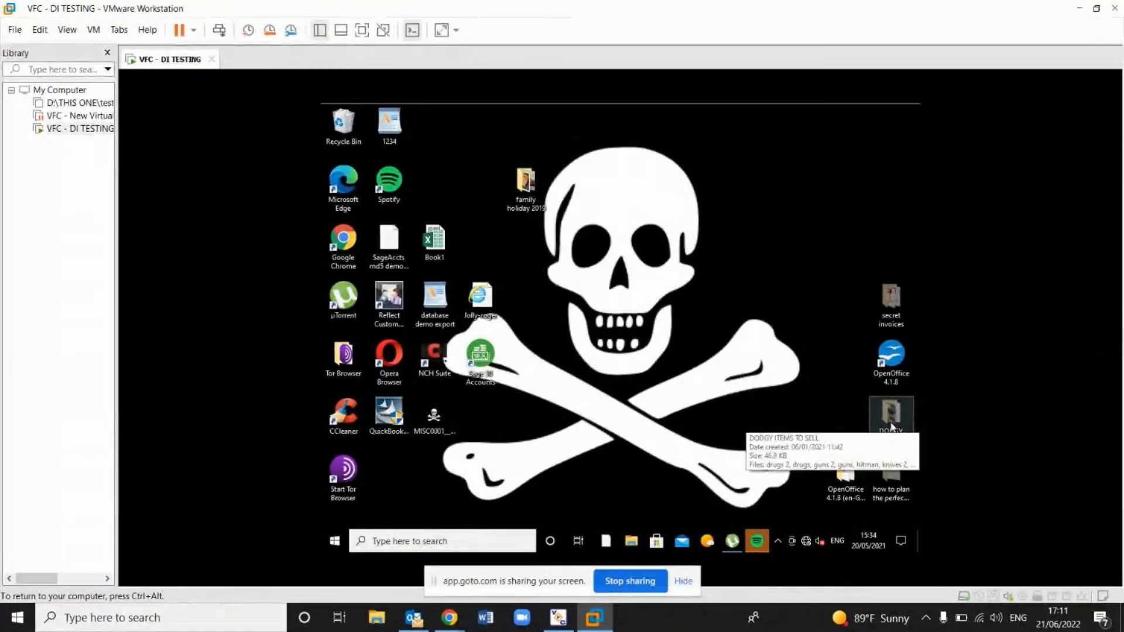
mouse_move(892, 503)
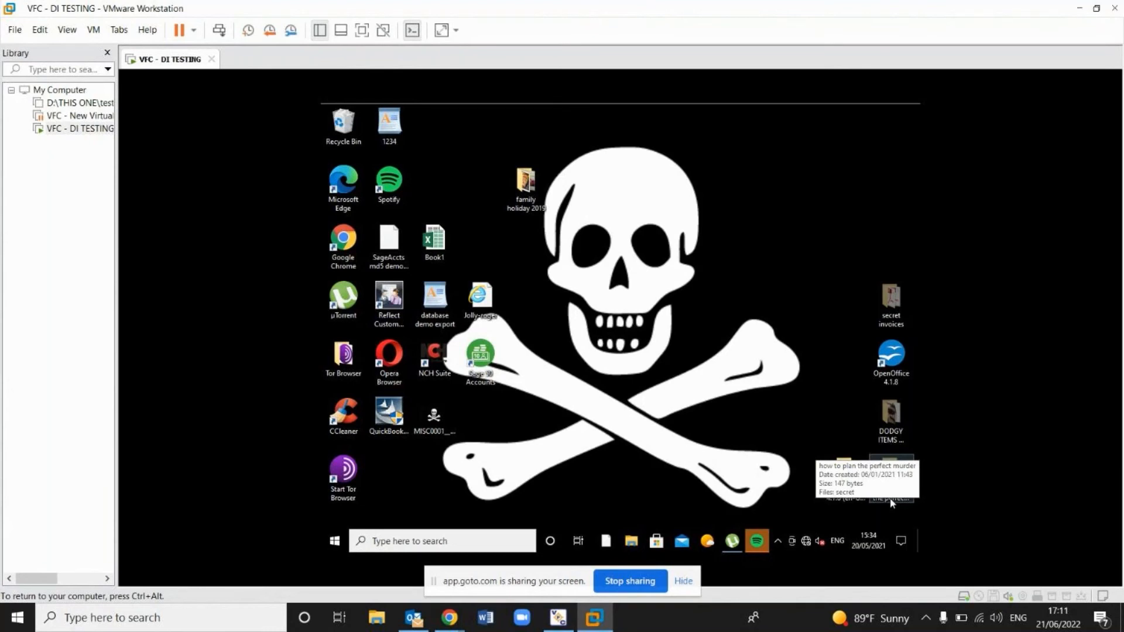
- Read the secret text document inside the how to plan the perfect murder folder, and close both the document and the folder
double_click(891, 501)
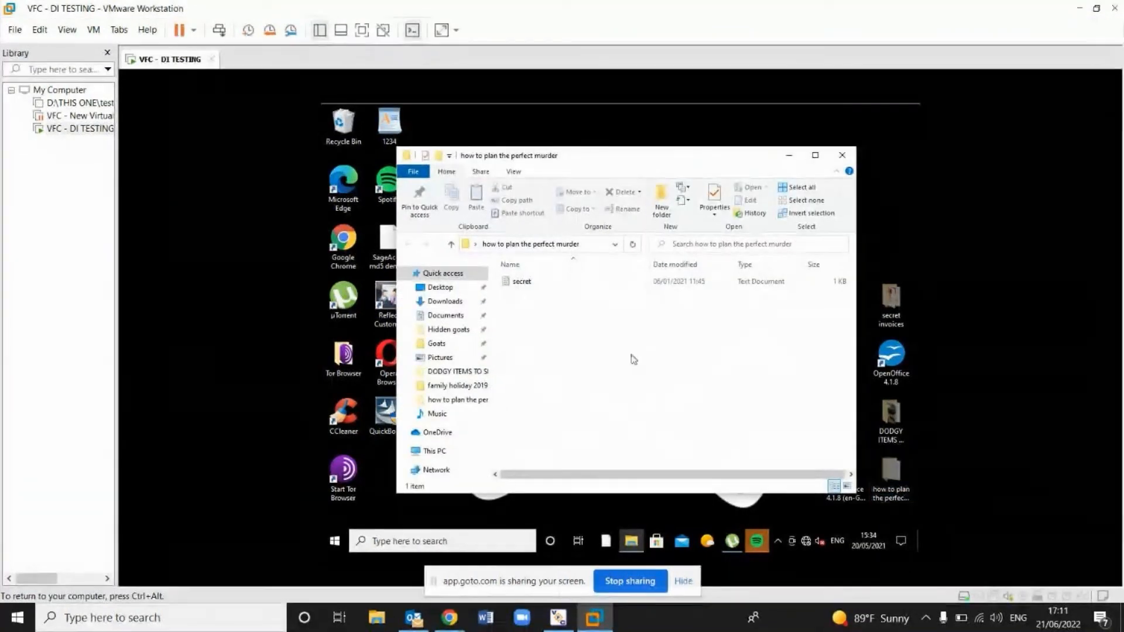
double_click(507, 282)
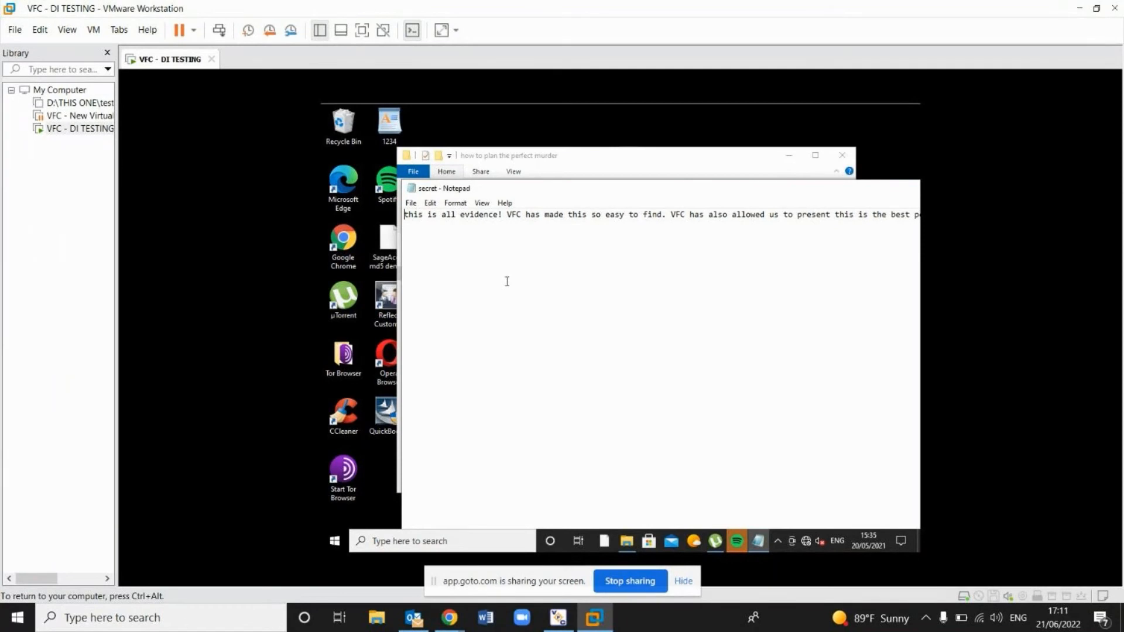
left_click_drag(578, 196, 484, 186)
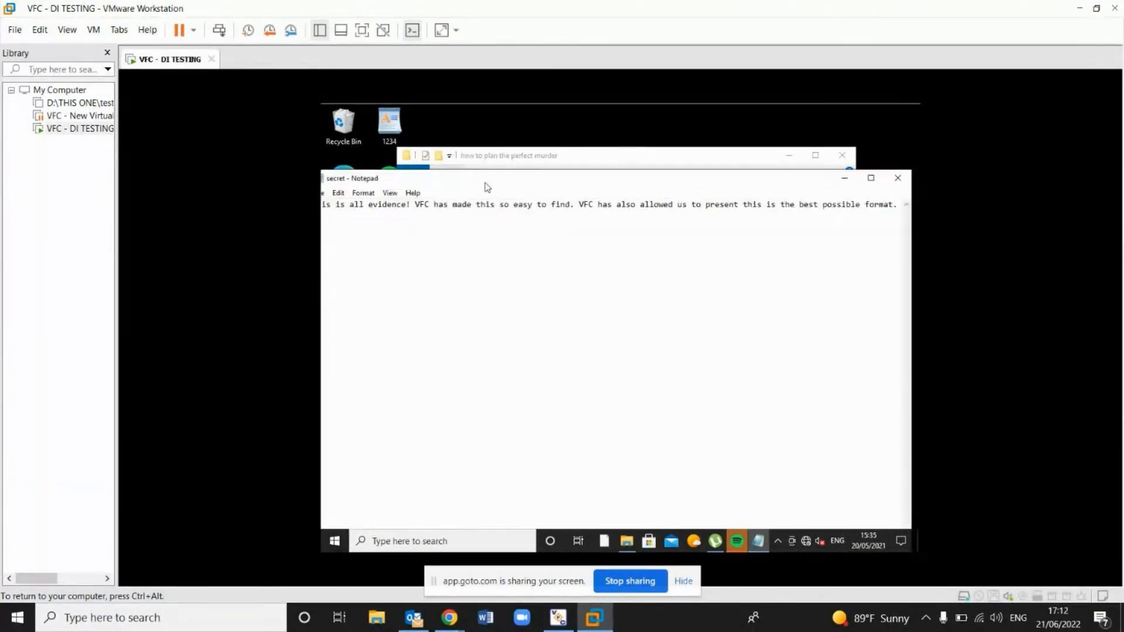
left_click(897, 179)
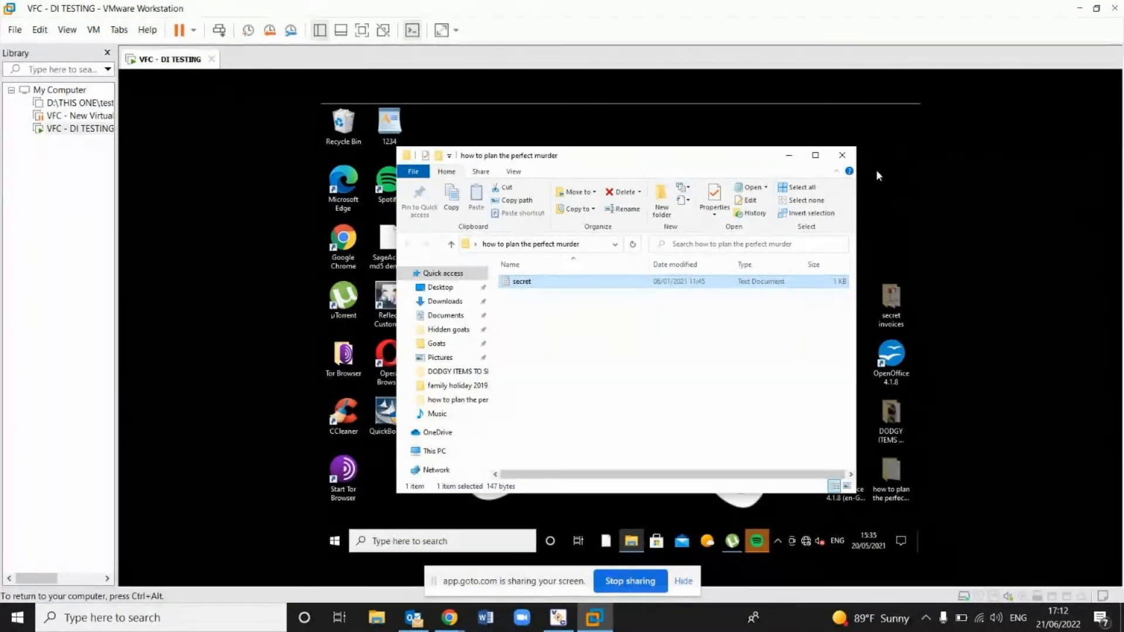
left_click(841, 160)
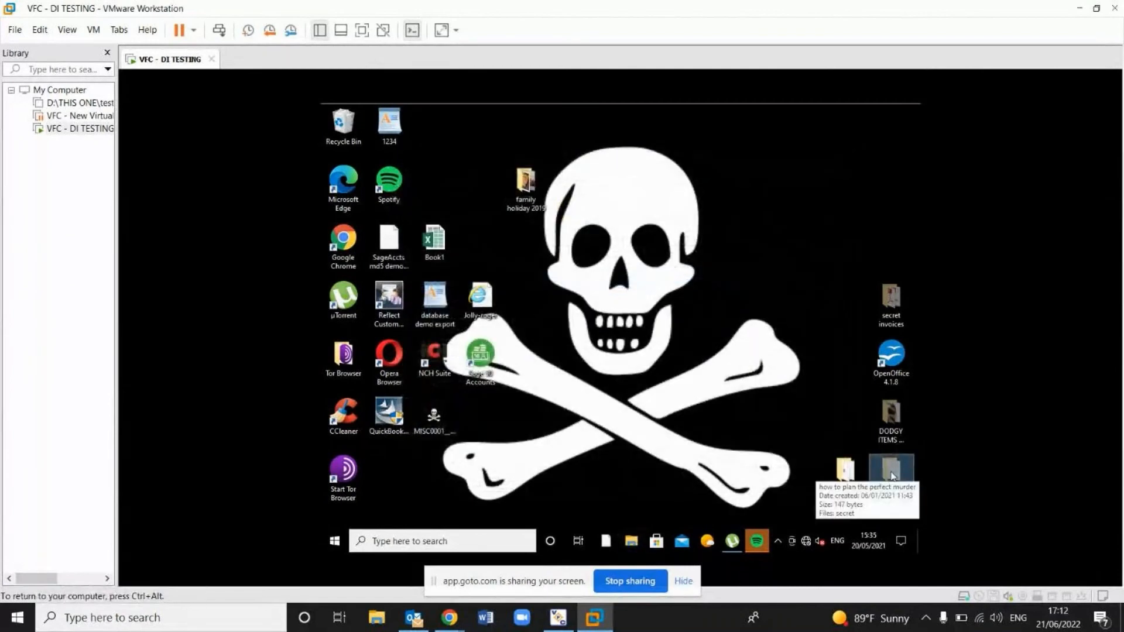
- Check the creation date and hidden attribute in the properties of the how to plan the perfect murder folder, and close them
right_click(891, 471)
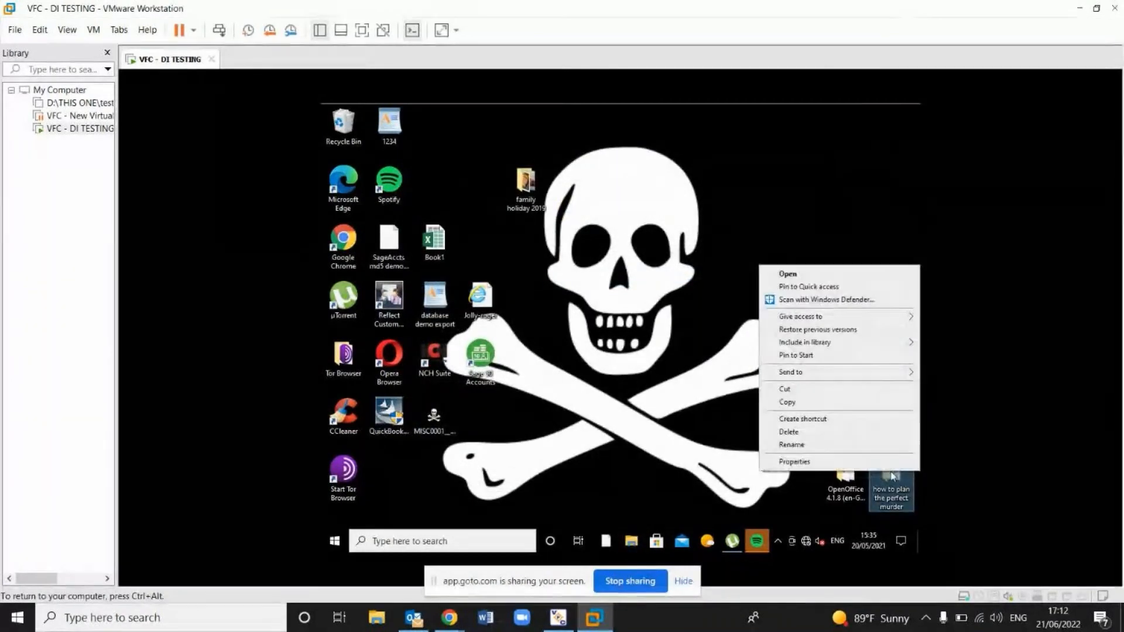
left_click(859, 464)
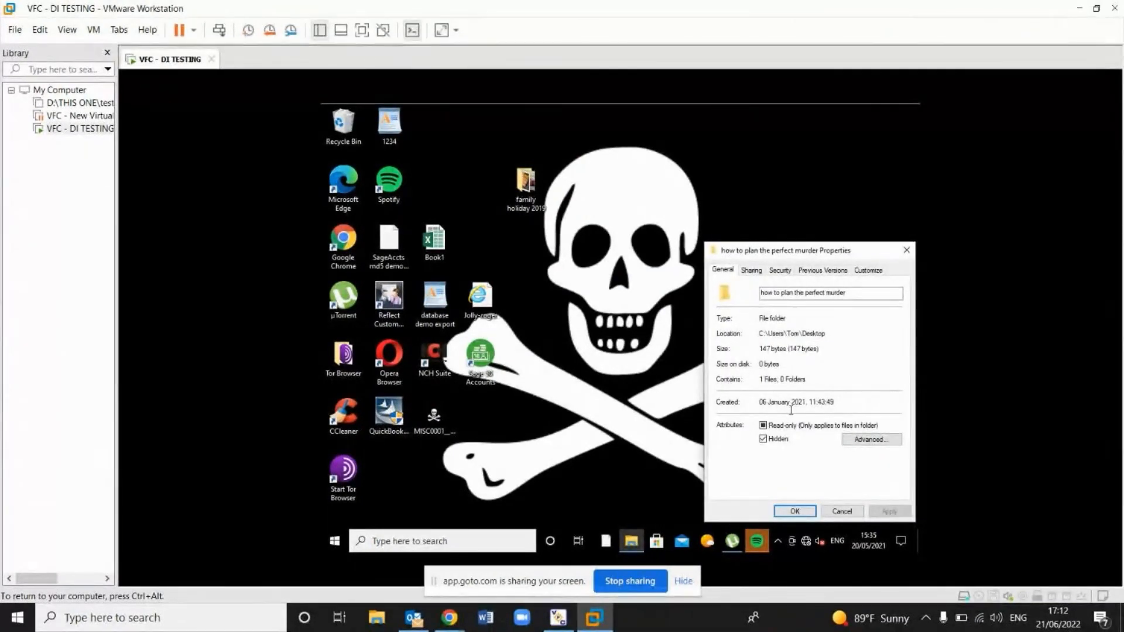
left_click(862, 553)
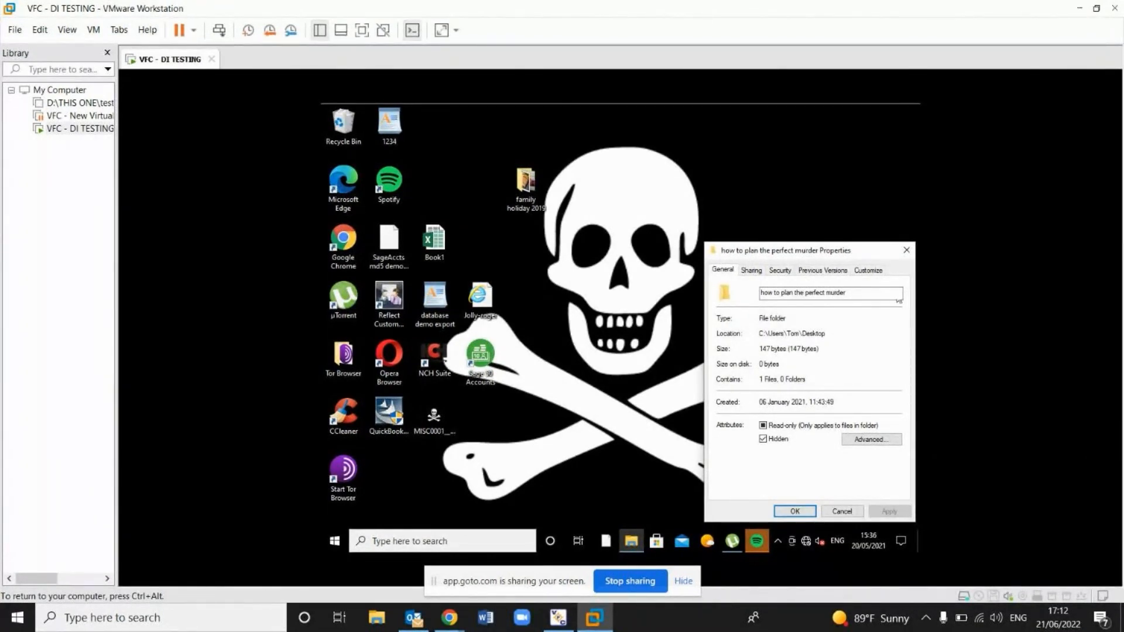
left_click(907, 253)
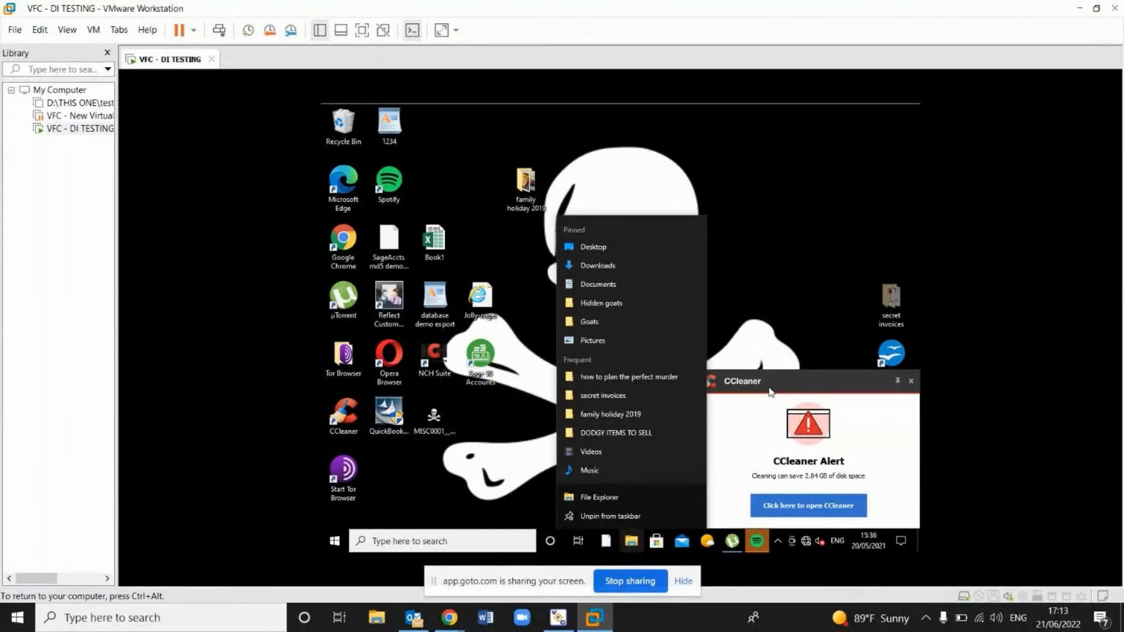
- Open CCleaner from its alert, dismiss the update notice, review the Scheduling options, and close the program without changes
left_click(850, 507)
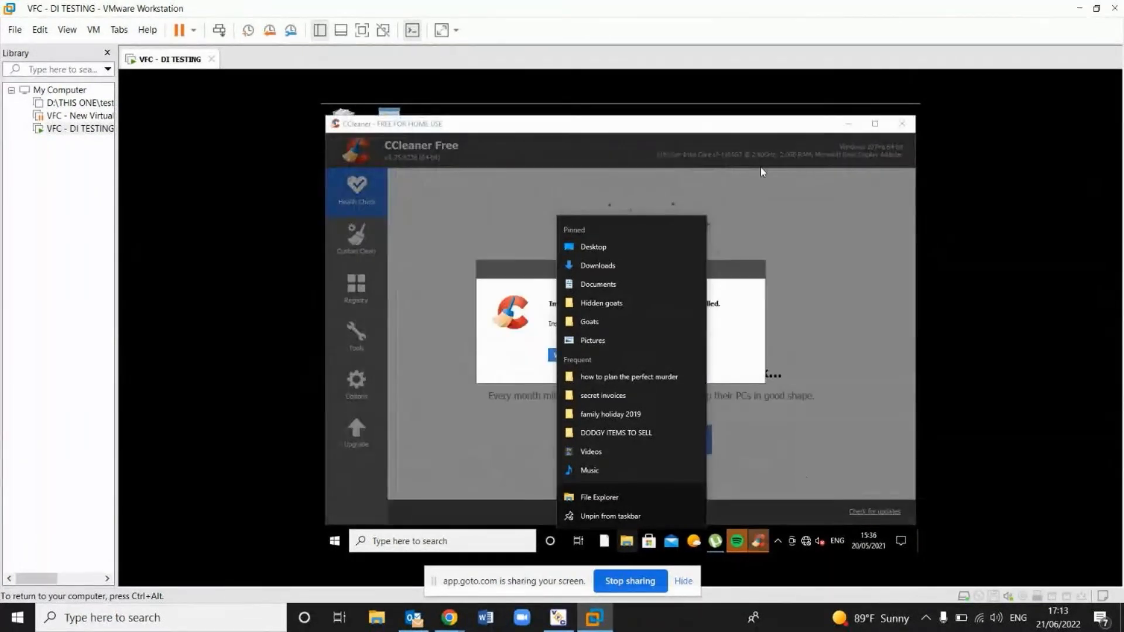
left_click(710, 211)
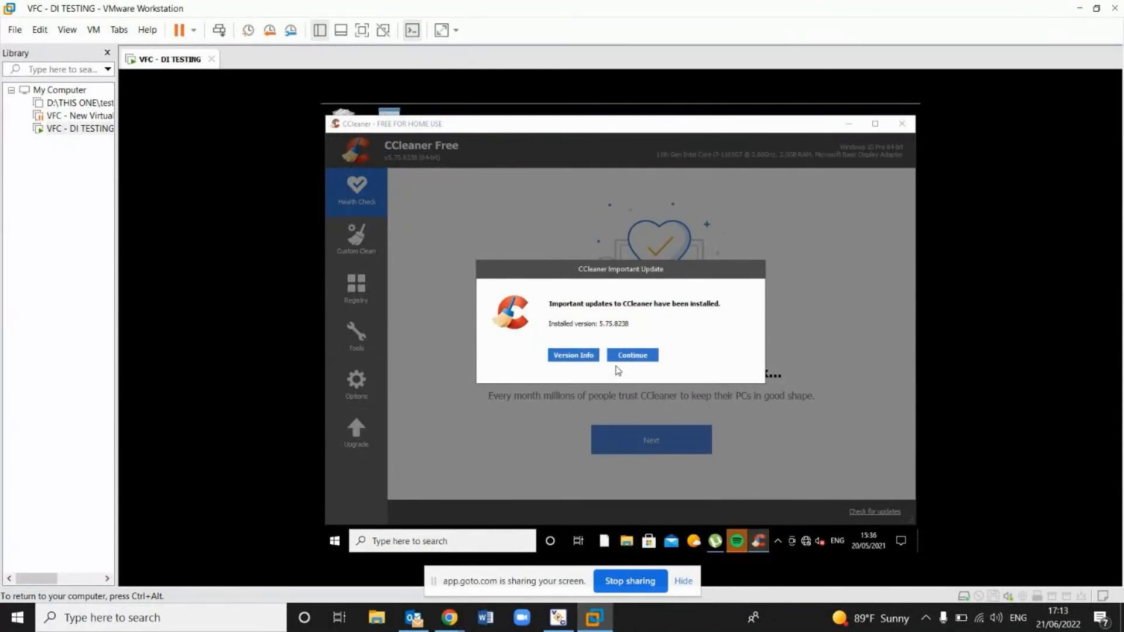
left_click(624, 359)
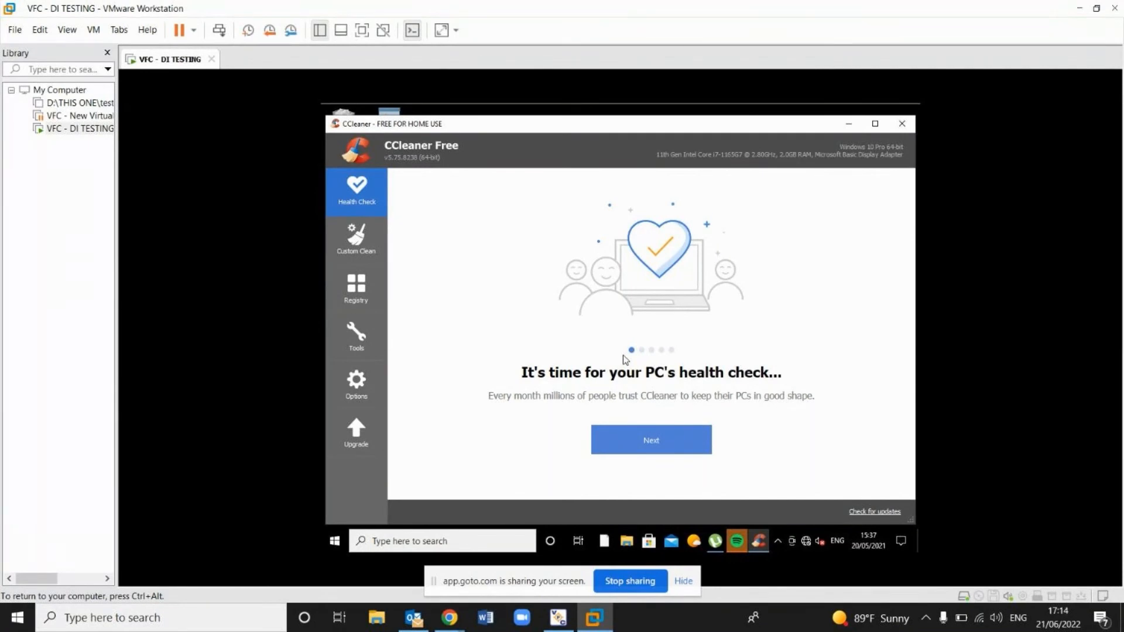
left_click(354, 397)
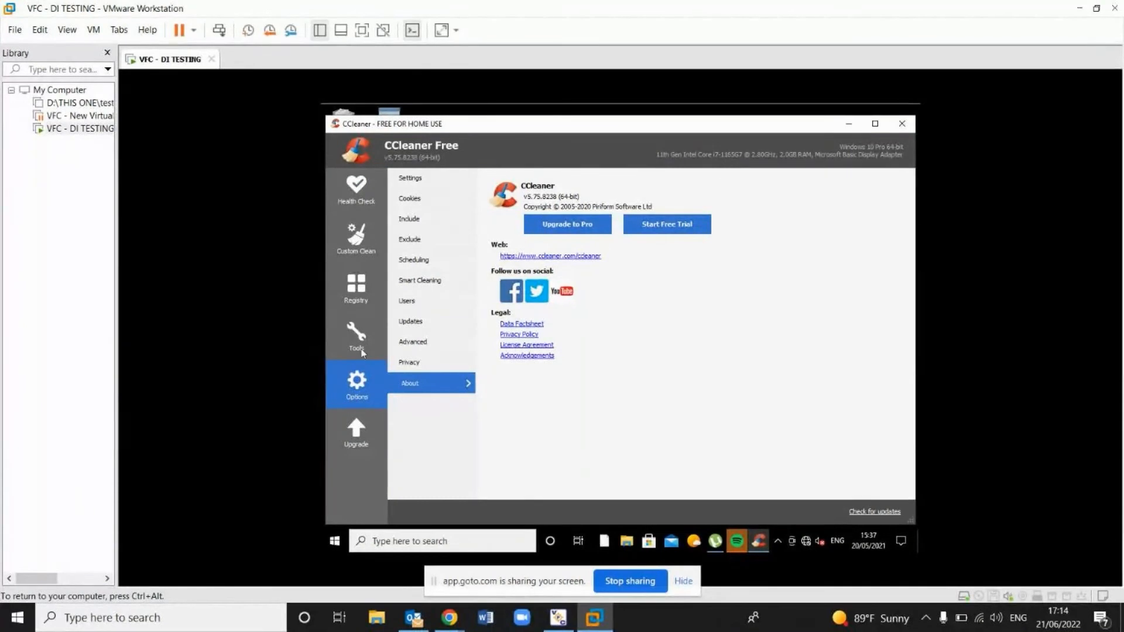
left_click(405, 272)
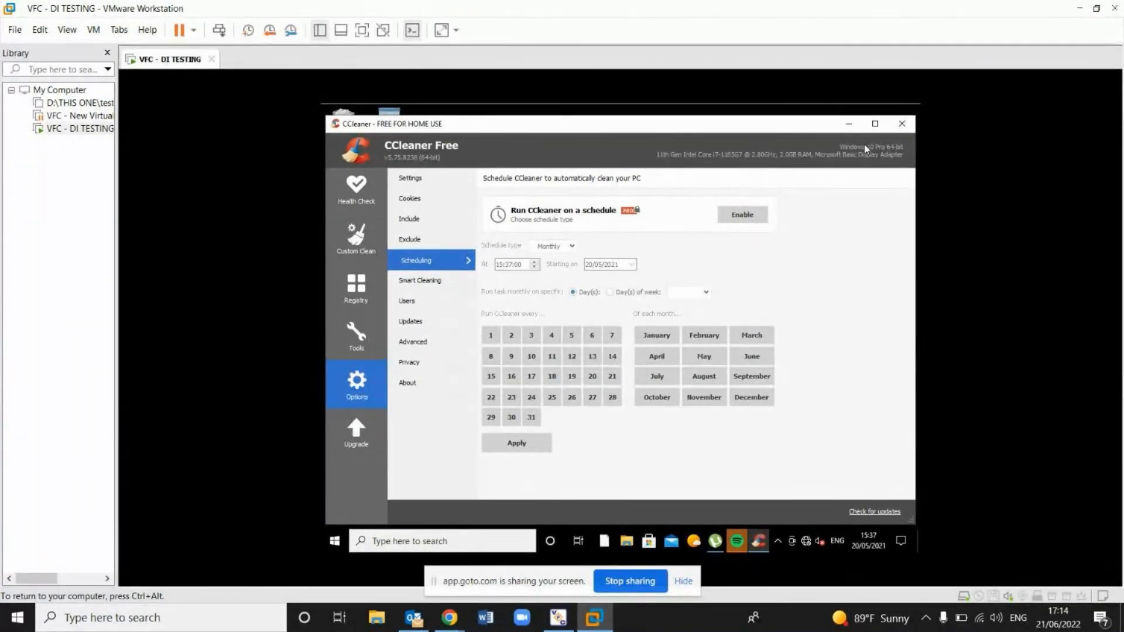
left_click(901, 124)
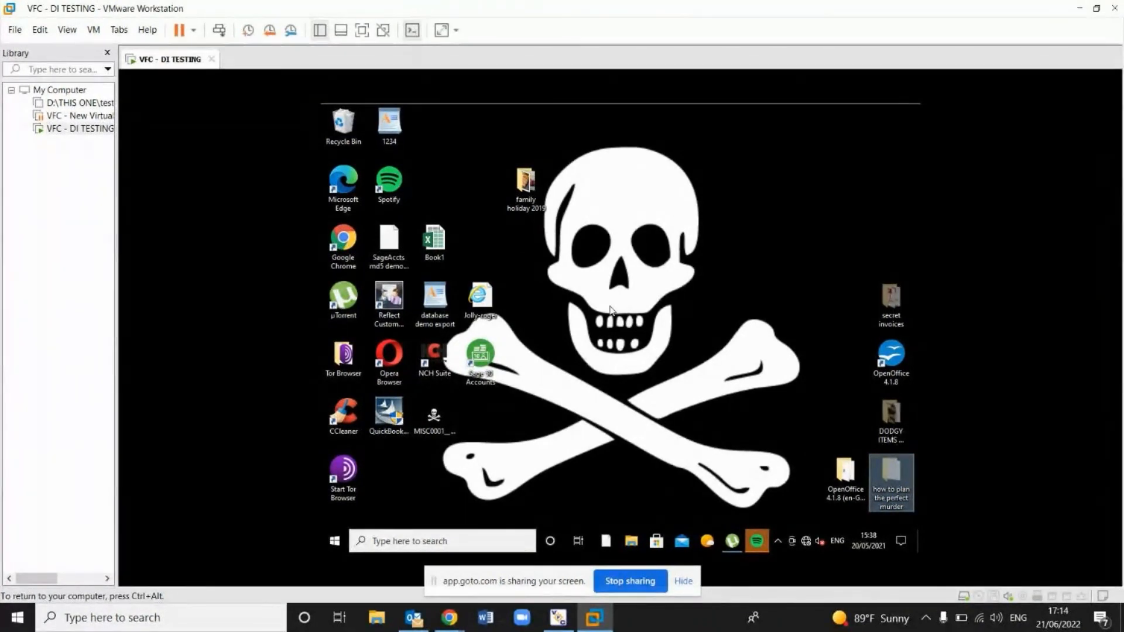
- Inspect the General, Previous Versions and Details properties of the £1000 steak image in the family holiday 2019 folder, and close everything
double_click(532, 203)
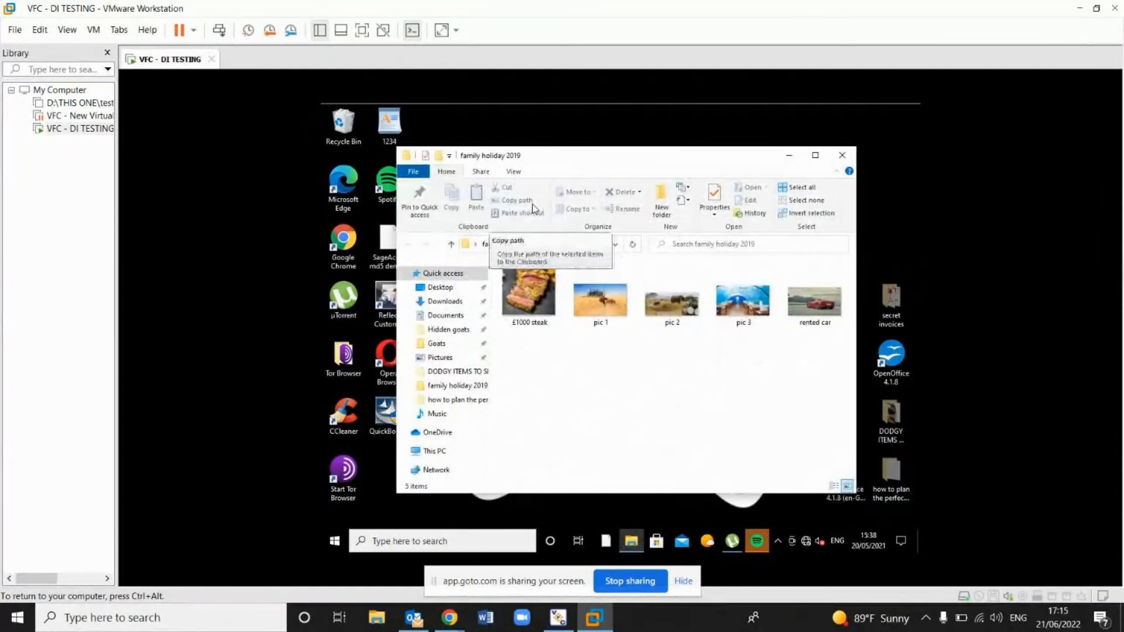
left_click(537, 319)
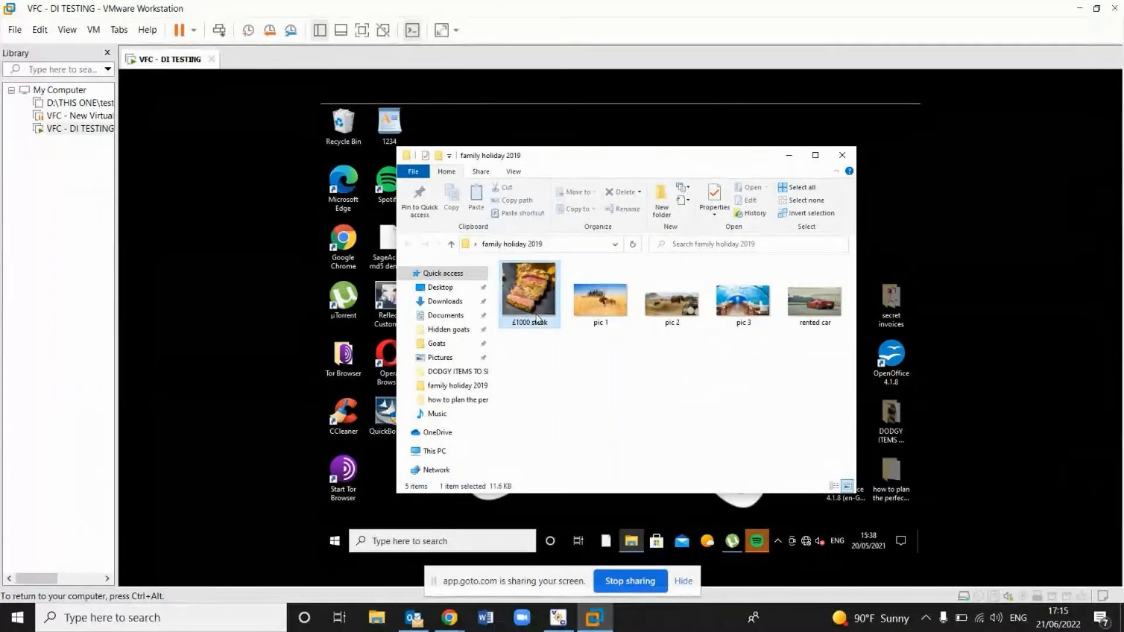
right_click(537, 319)
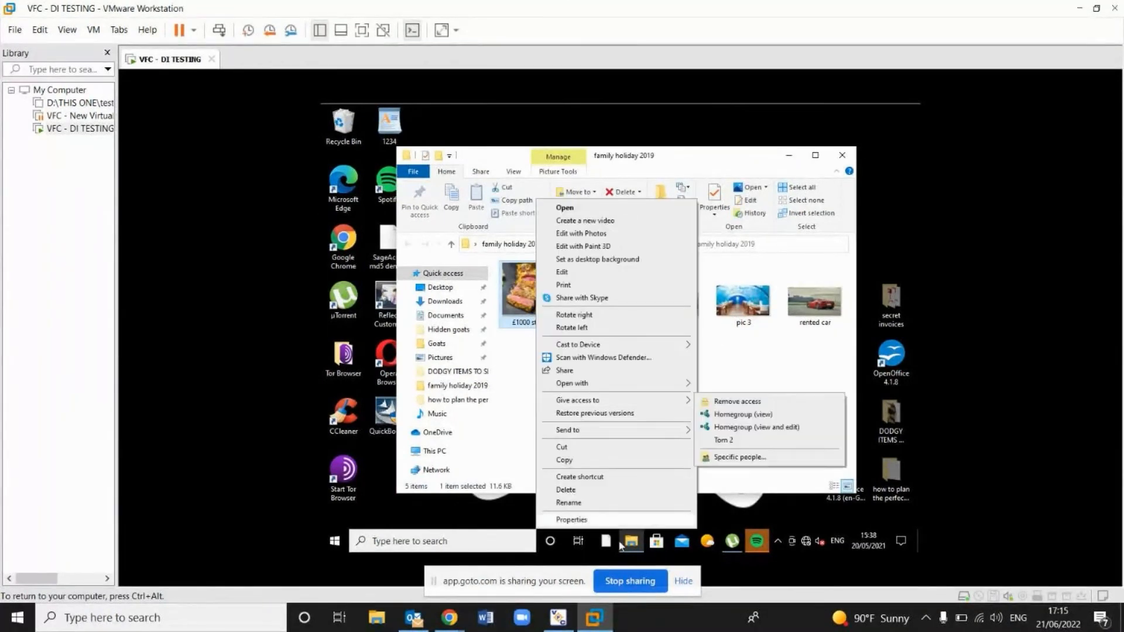
left_click(613, 523)
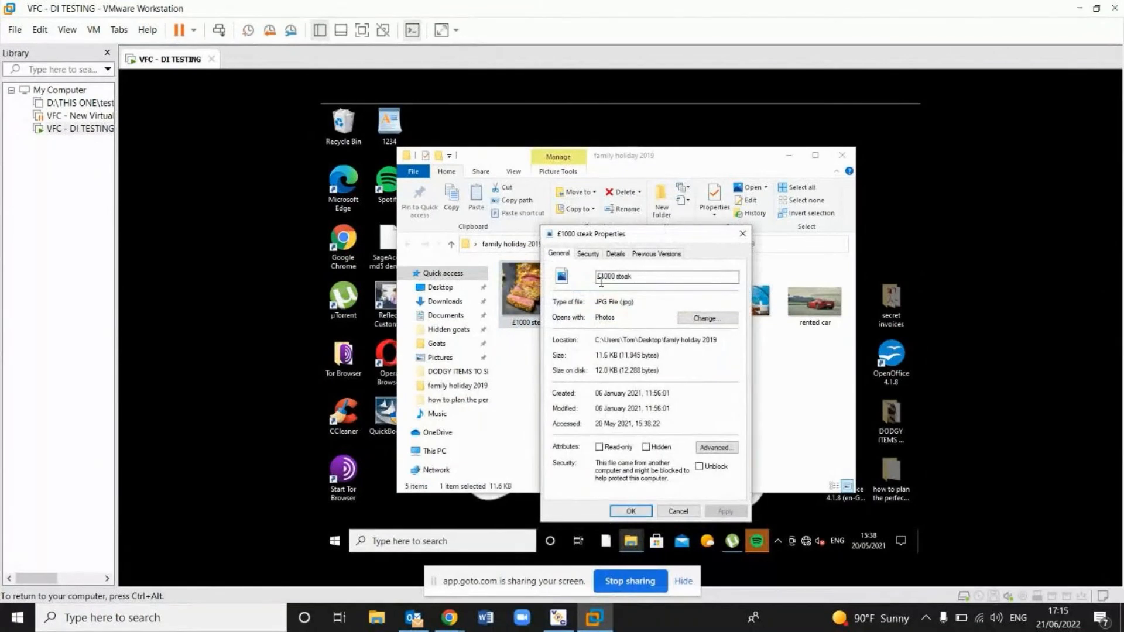
left_click(637, 255)
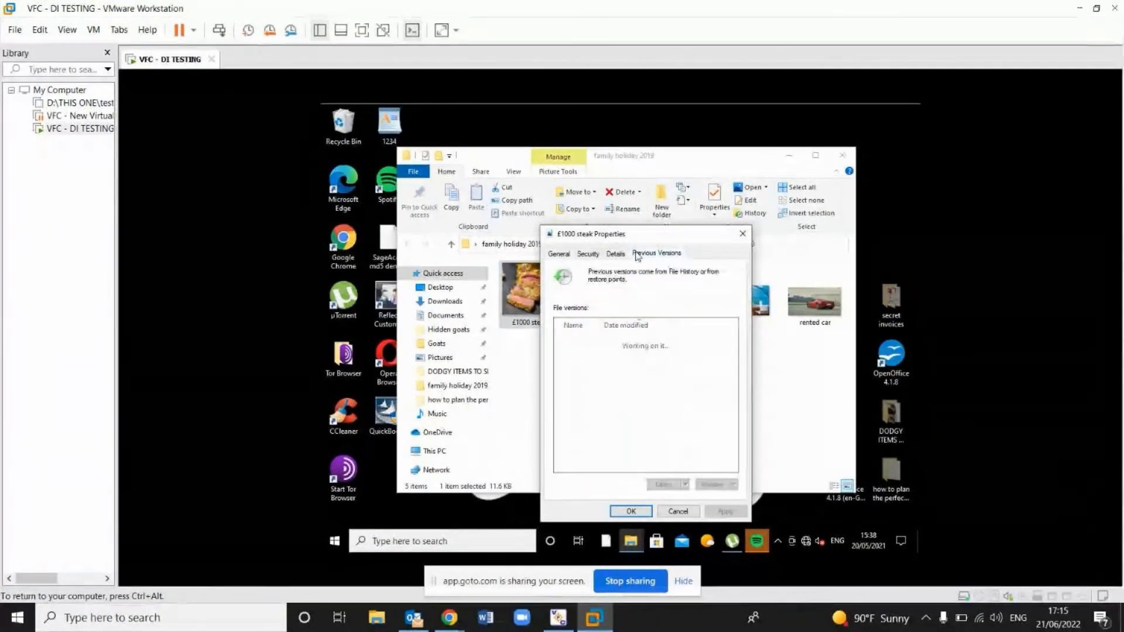
left_click(620, 255)
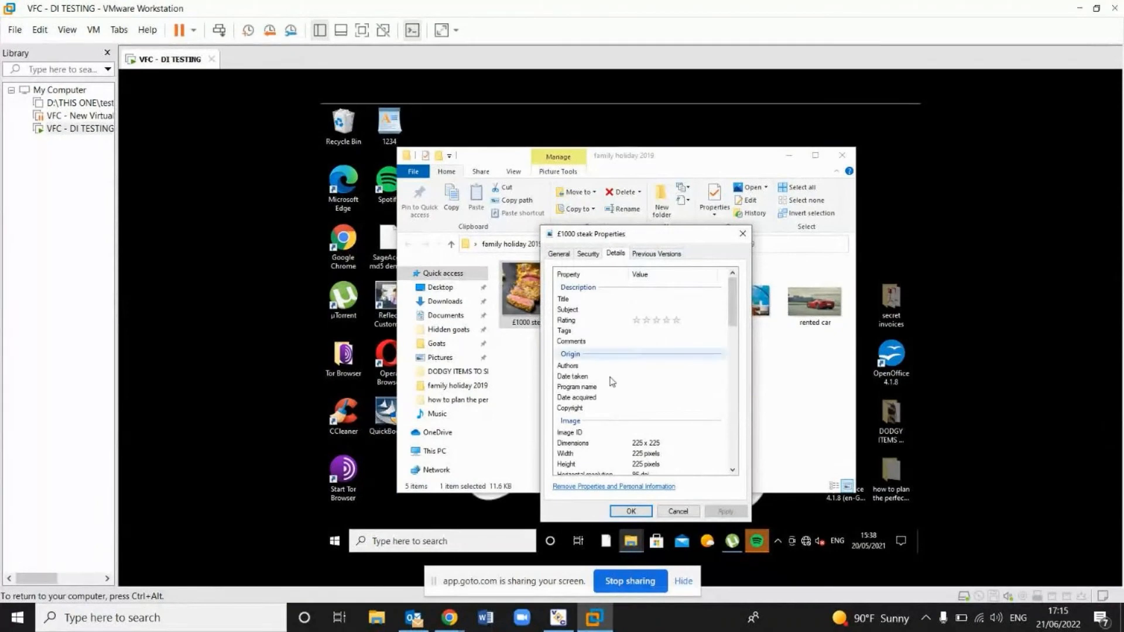
left_click(733, 471)
left_click(733, 471)
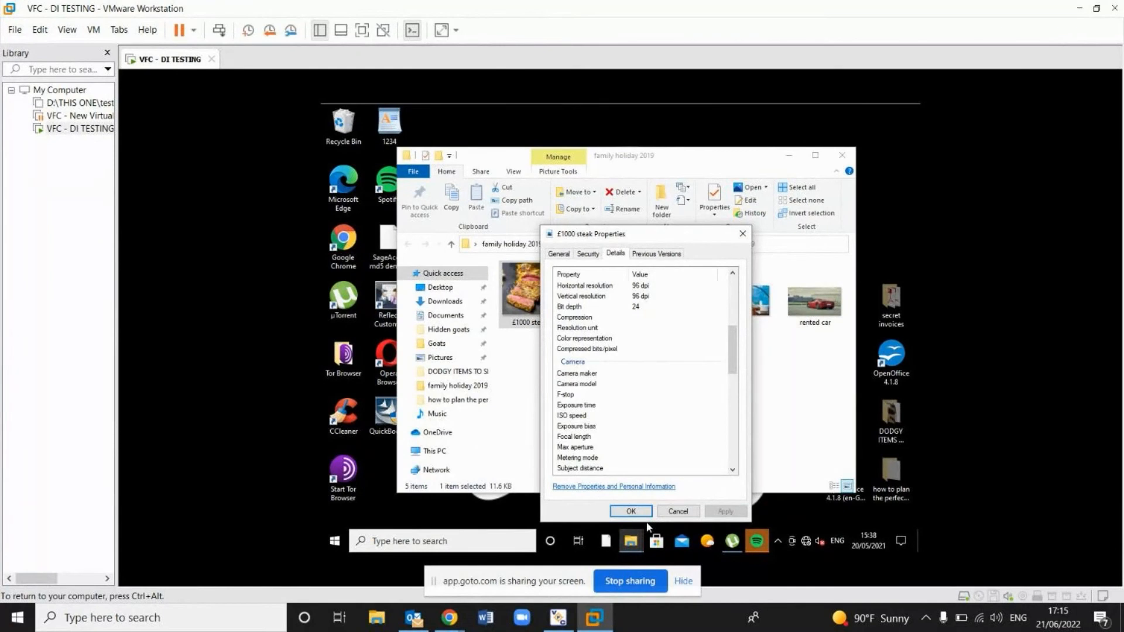
left_click(679, 510)
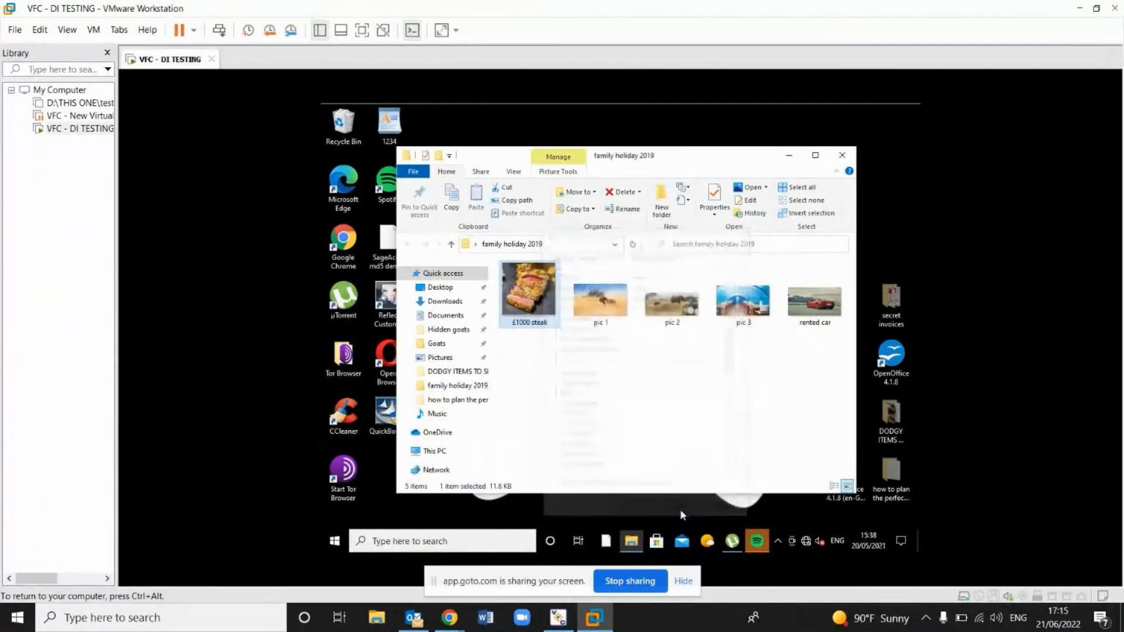
left_click(842, 155)
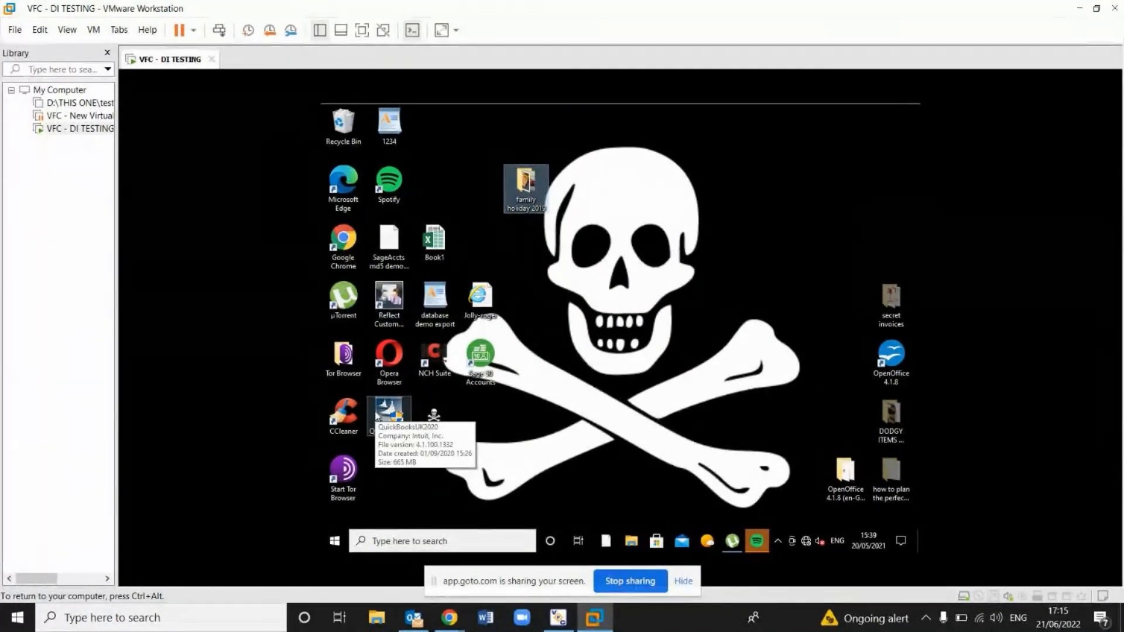
- Try to open the Reflect Customer Database program from the guest desktop, and dismiss its trial dialog
left_click(380, 302)
double_click(379, 301)
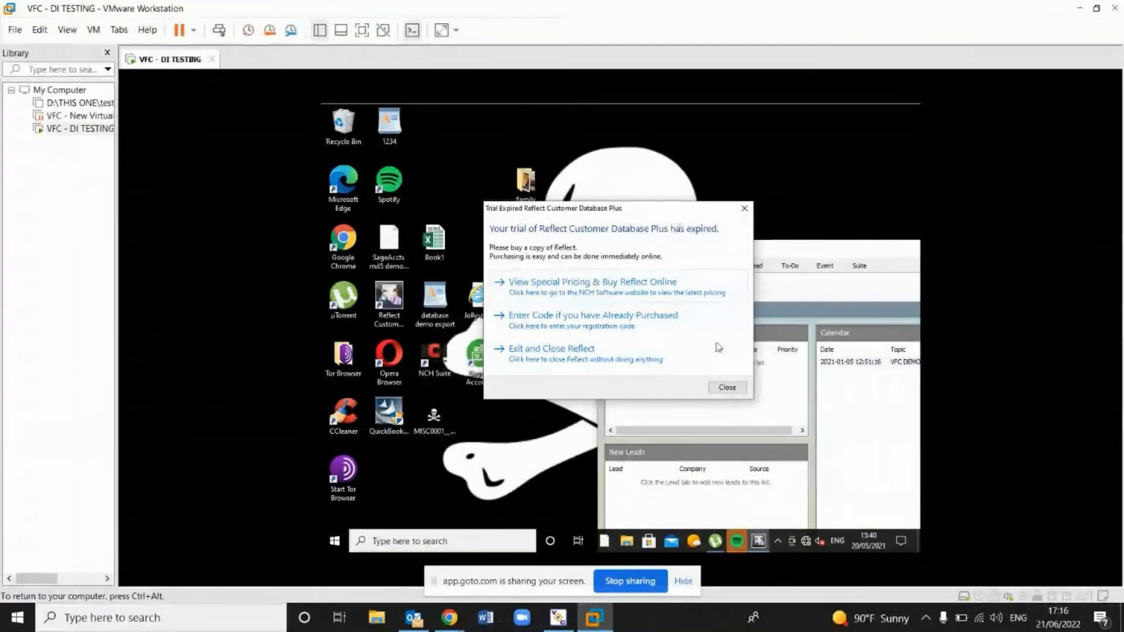
left_click(727, 389)
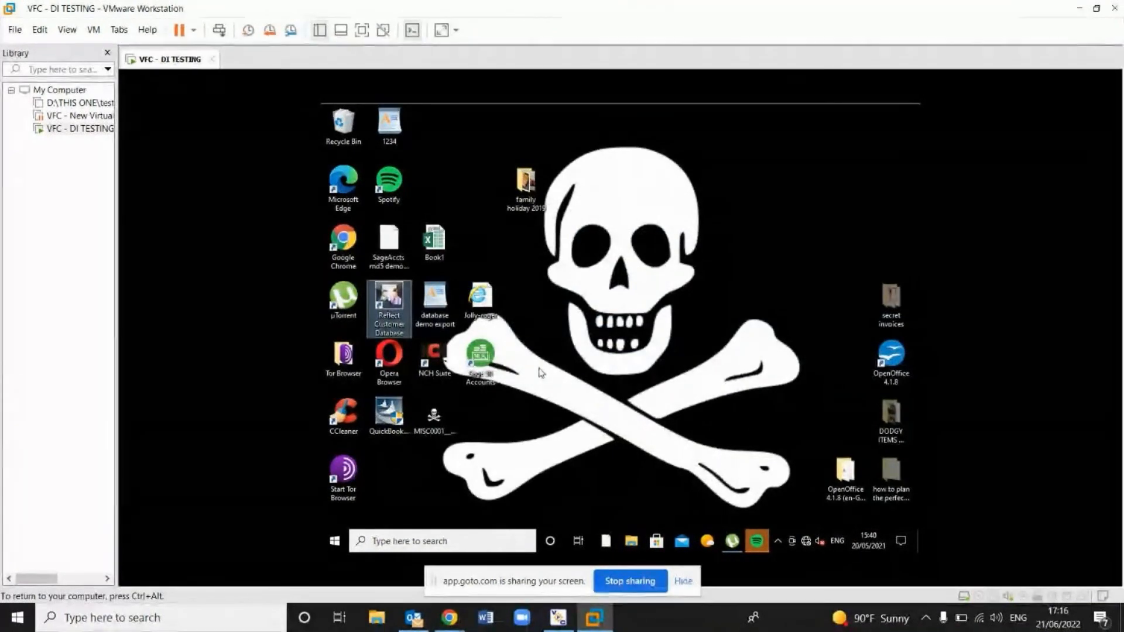
- Read the 1234 document on the guest desktop and close it, and look over the virtual machine commands, including Install VMware Tools
double_click(403, 139)
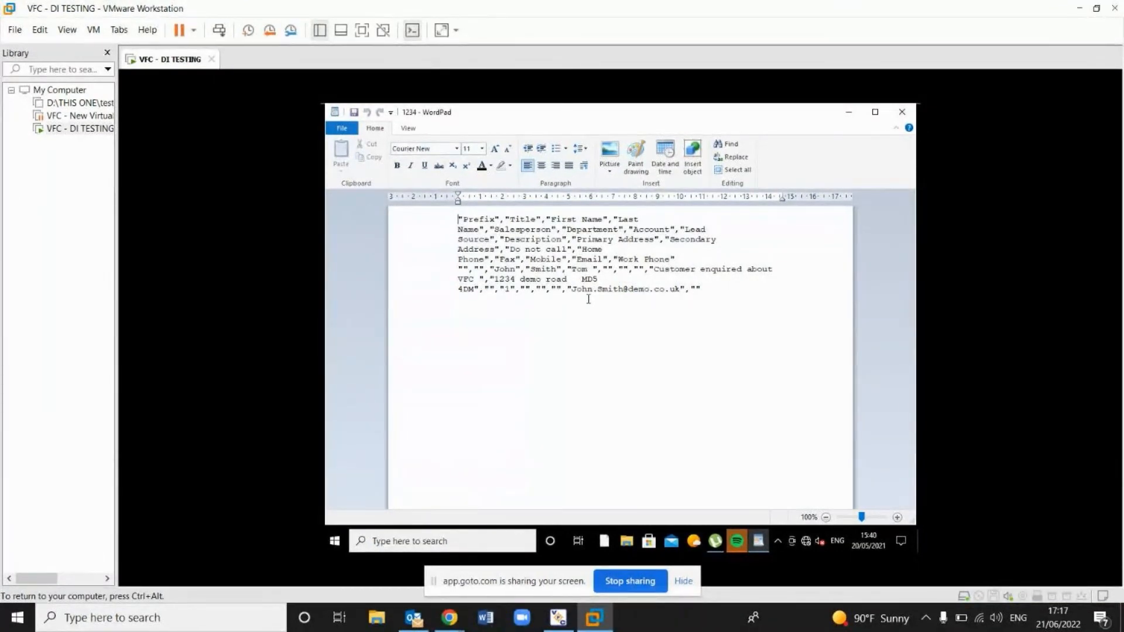
left_click(901, 112)
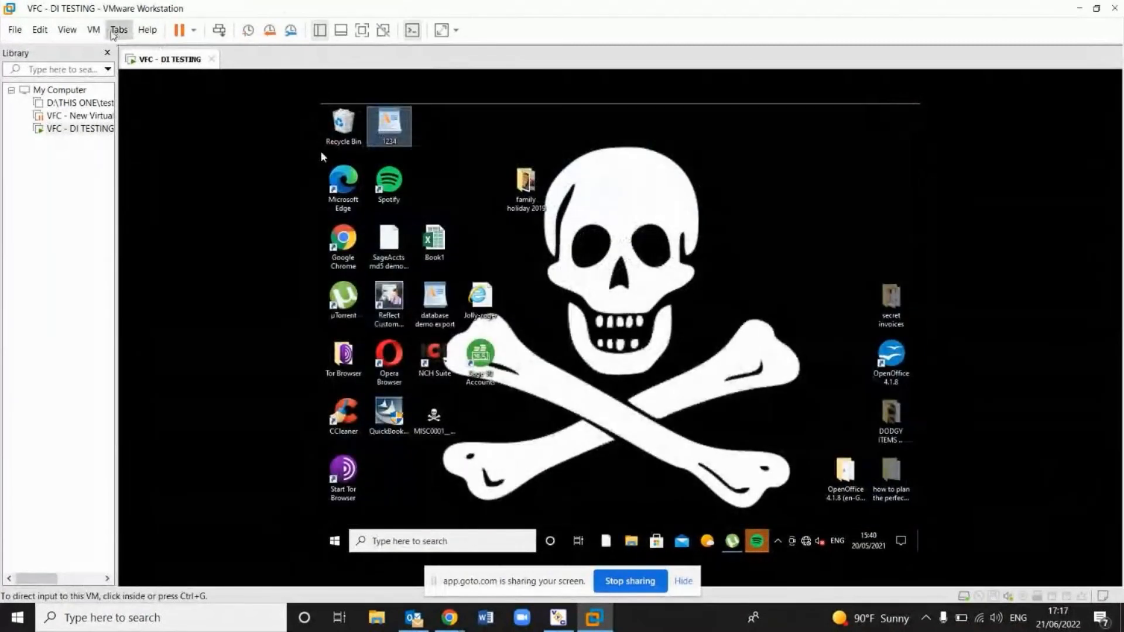
left_click(94, 29)
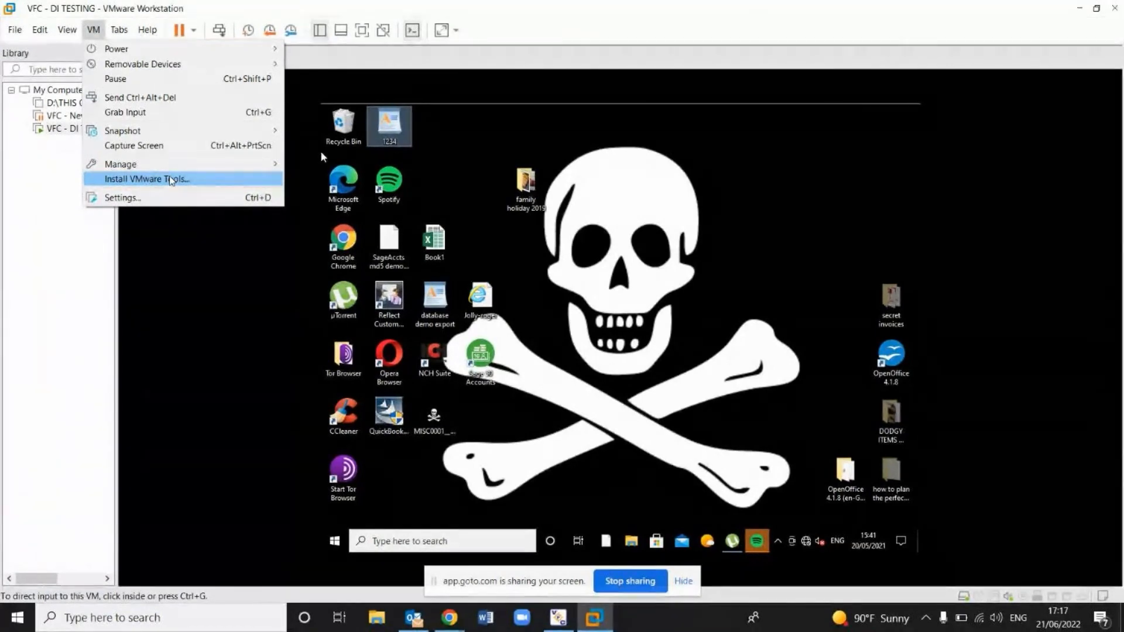
left_click(528, 415)
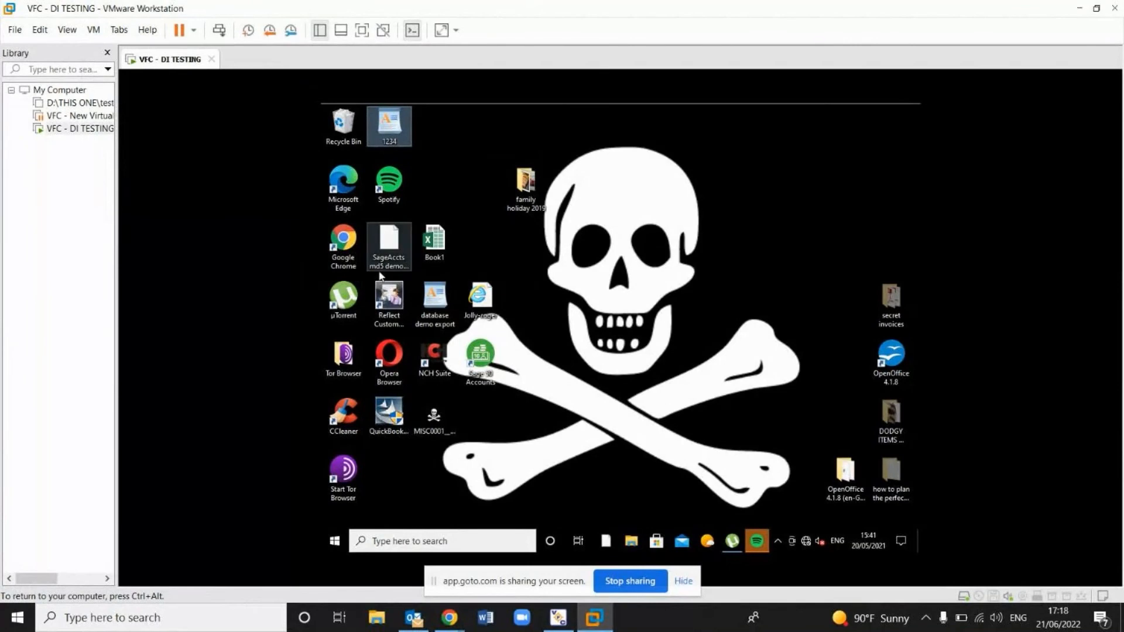
- Open Google Chrome in the guest and examine the full browsing history, from the latest entries to the older searches and back
double_click(350, 245)
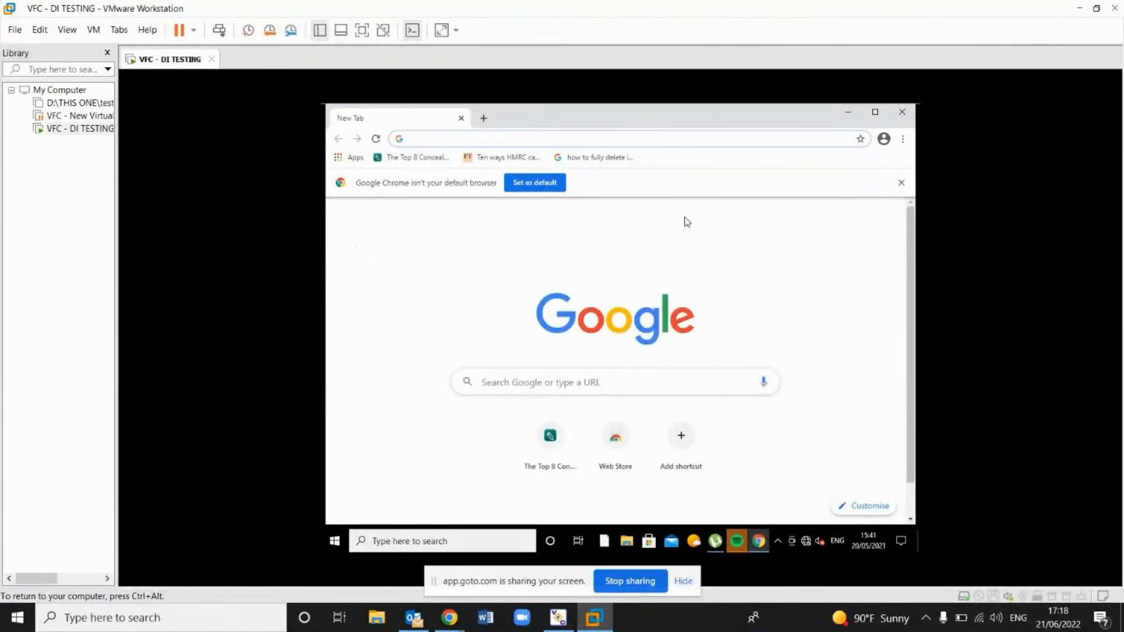
left_click(902, 141)
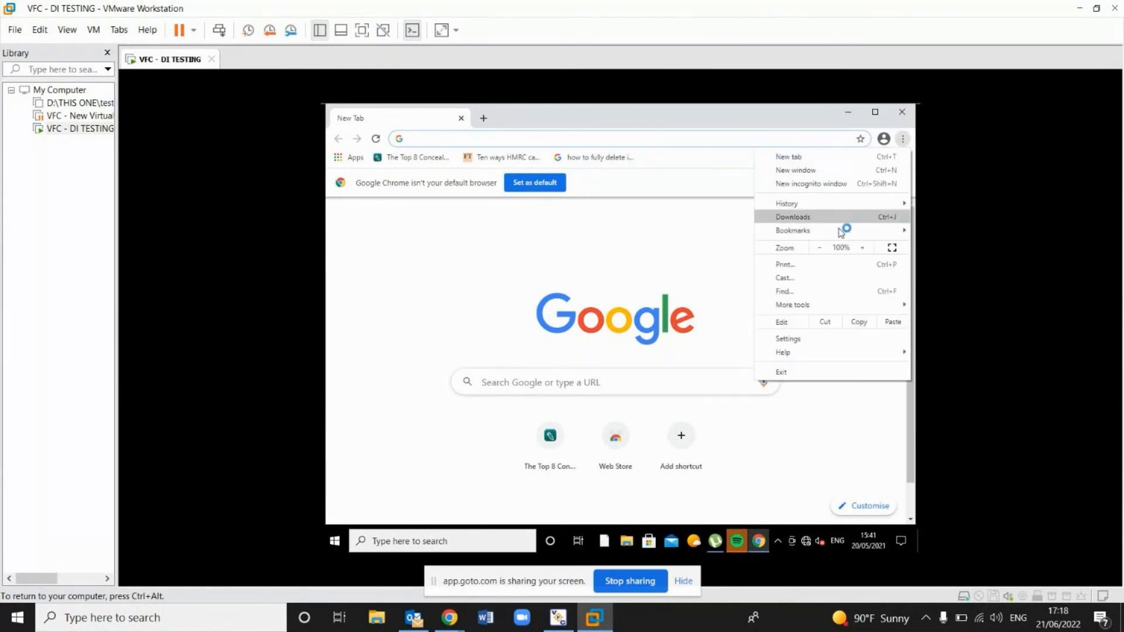
mouse_move(841, 206)
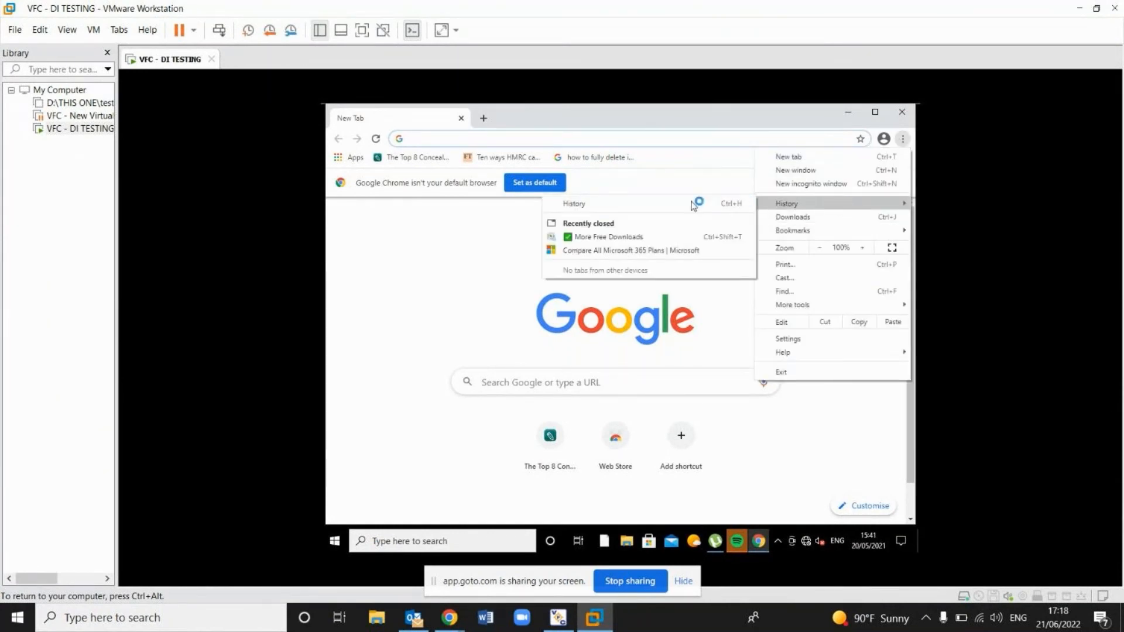
left_click(650, 205)
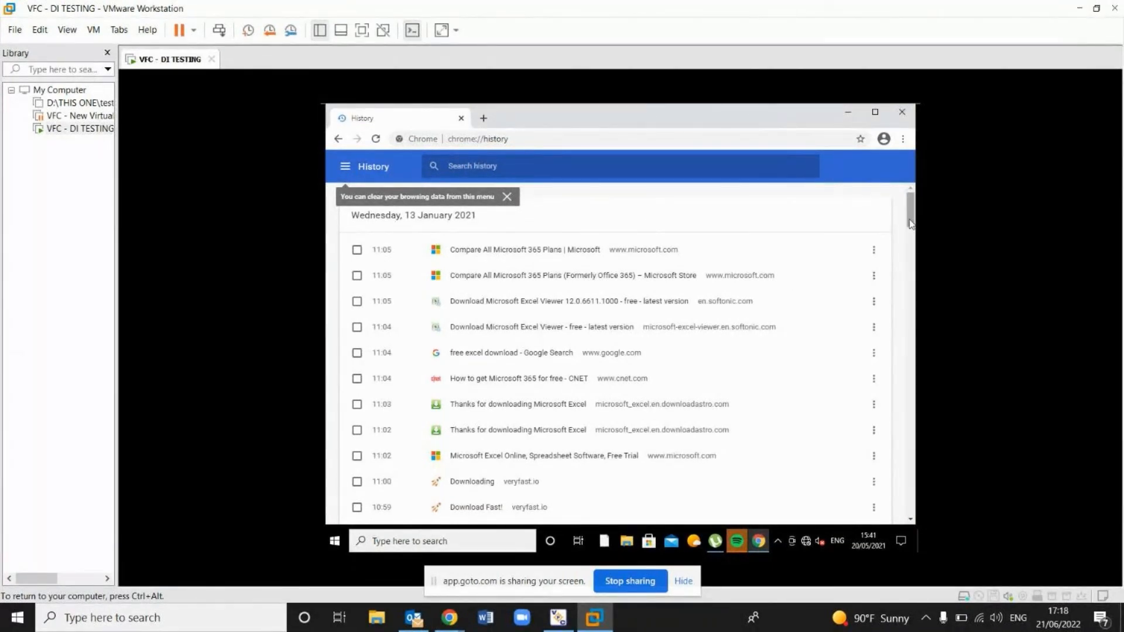
left_click_drag(908, 219, 888, 356)
scroll(887, 356, "up", 1)
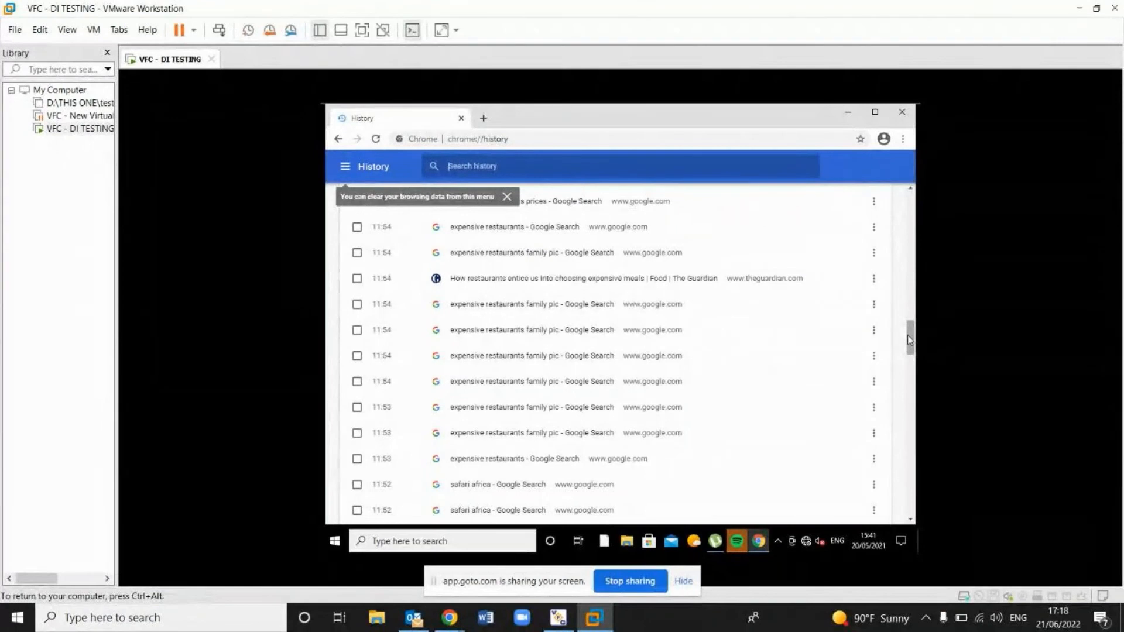
scroll(908, 335, "up", 1)
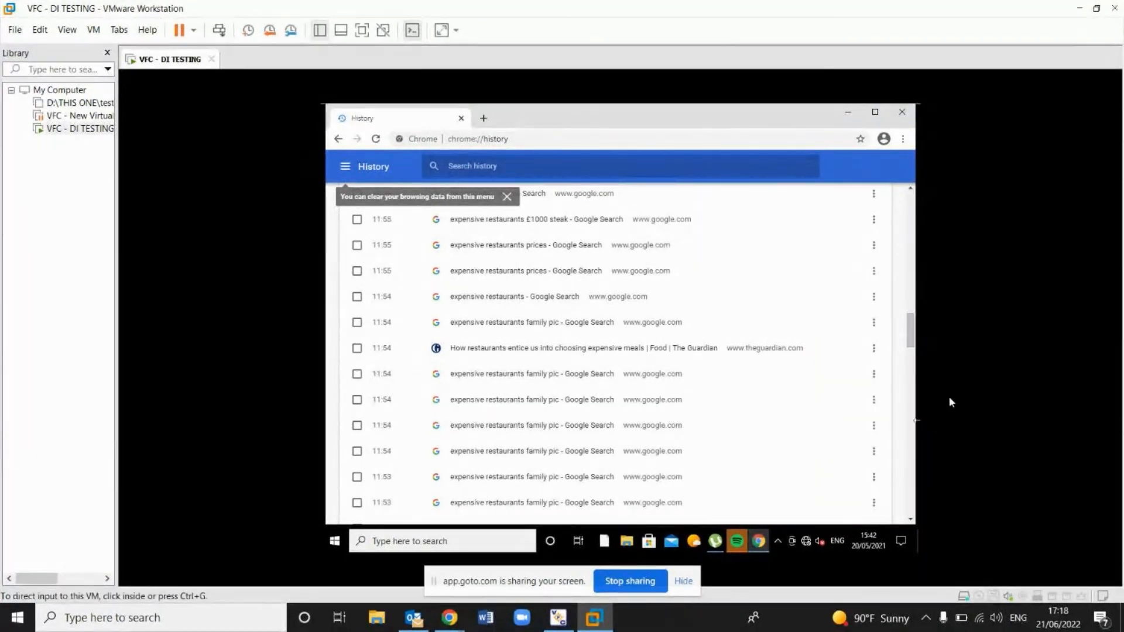
left_click_drag(910, 336, 904, 201)
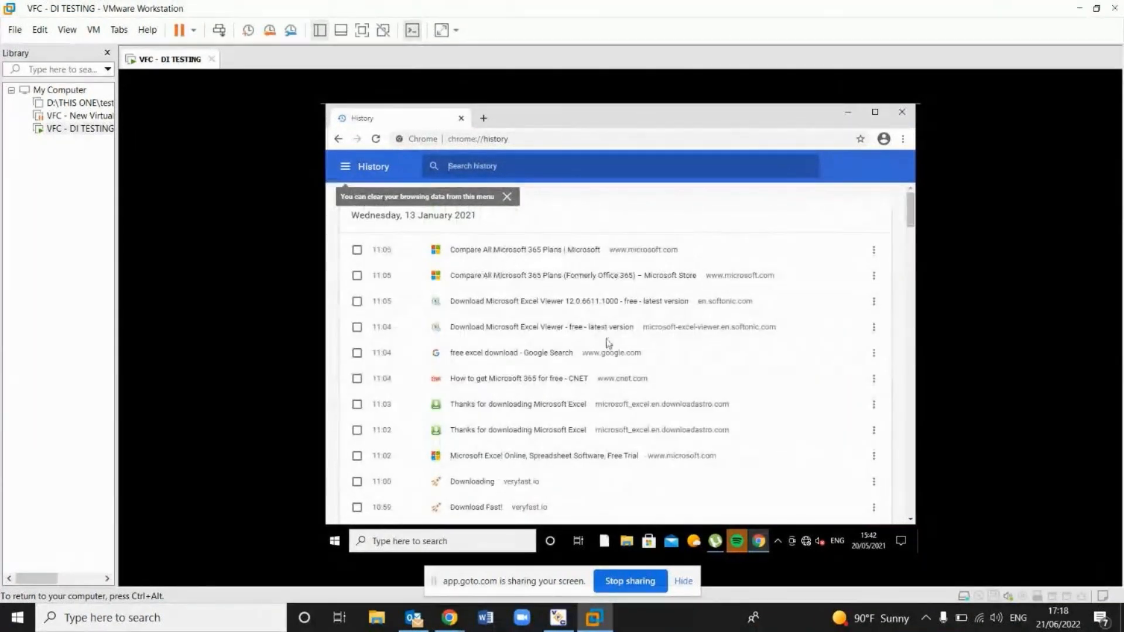
- Open the Chrome settings in the guest and check the saved payment methods under Auto-fill, and return to the main settings
left_click(904, 141)
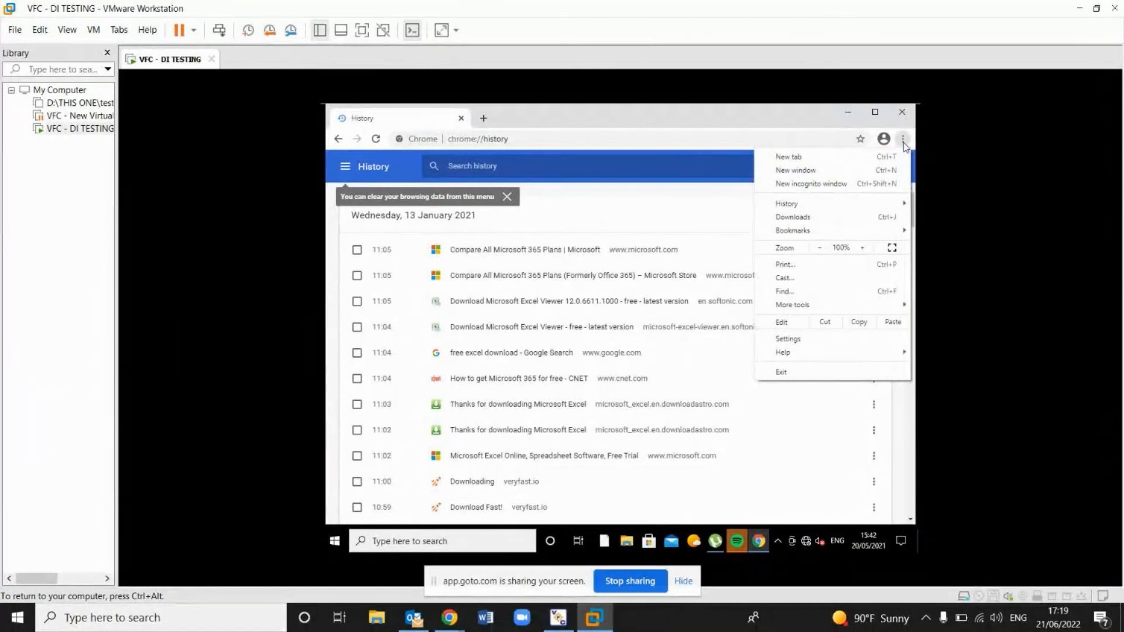
left_click(808, 340)
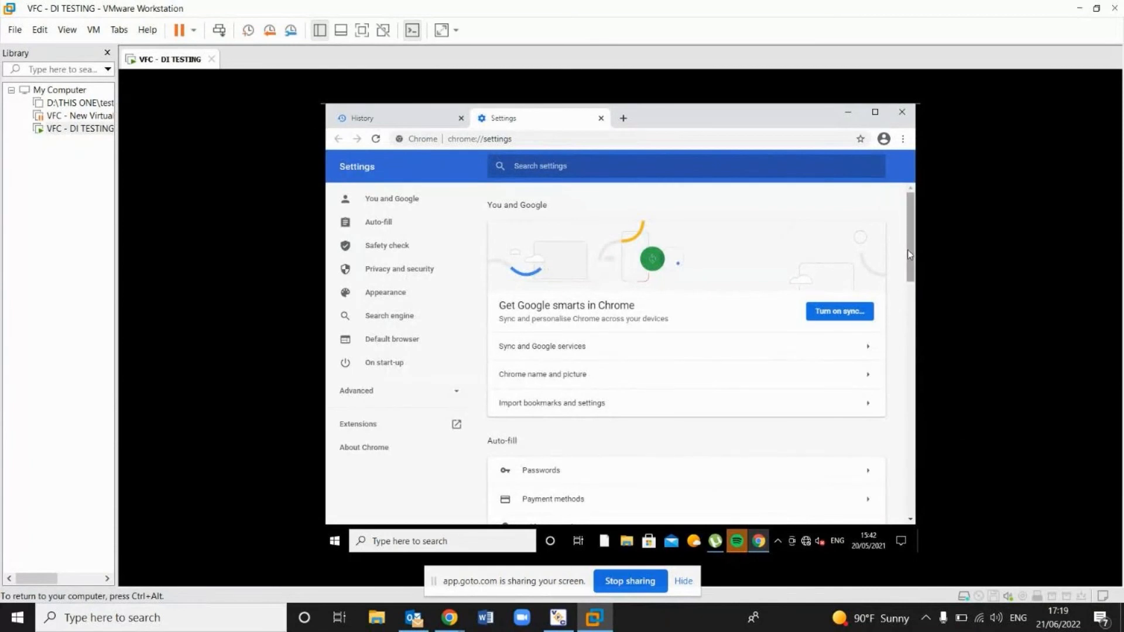
left_click_drag(909, 256, 905, 285)
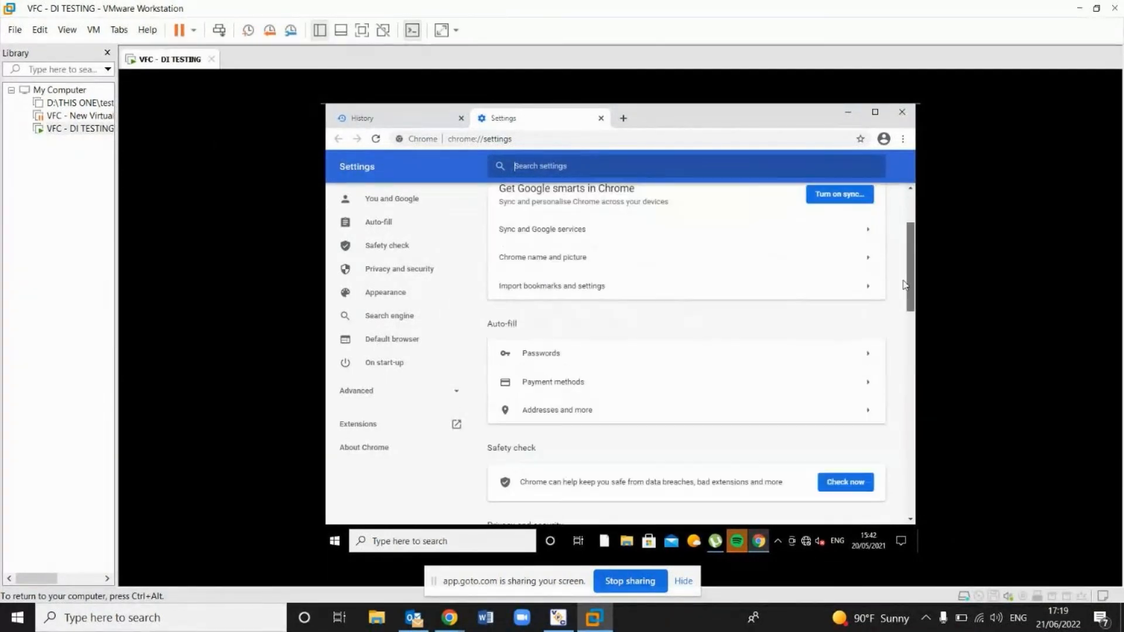
left_click(717, 381)
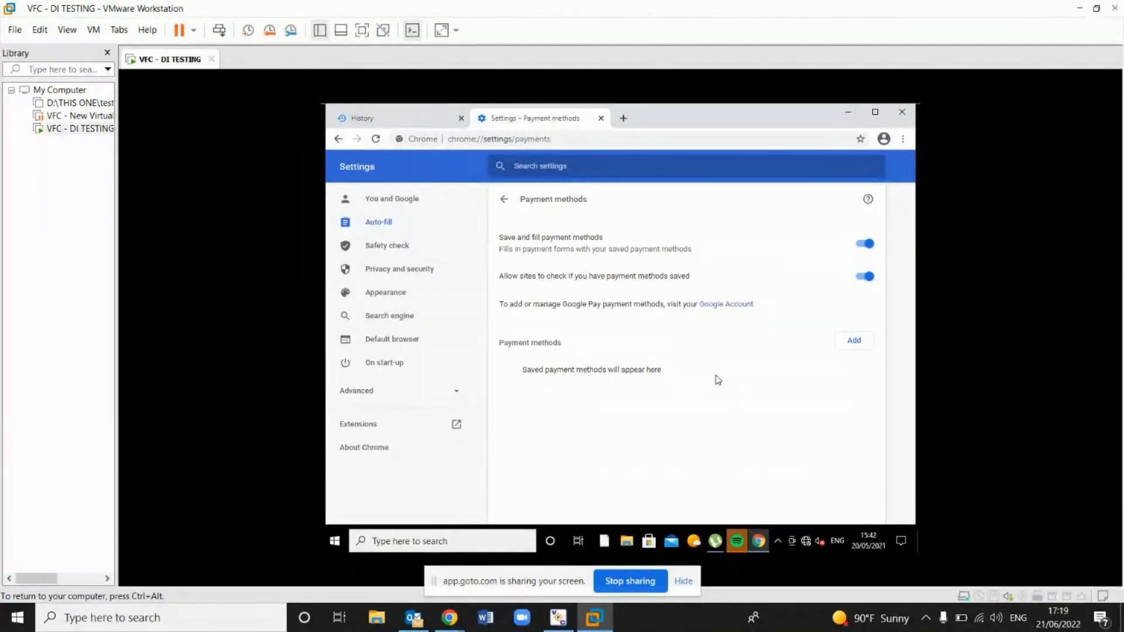
left_click(504, 199)
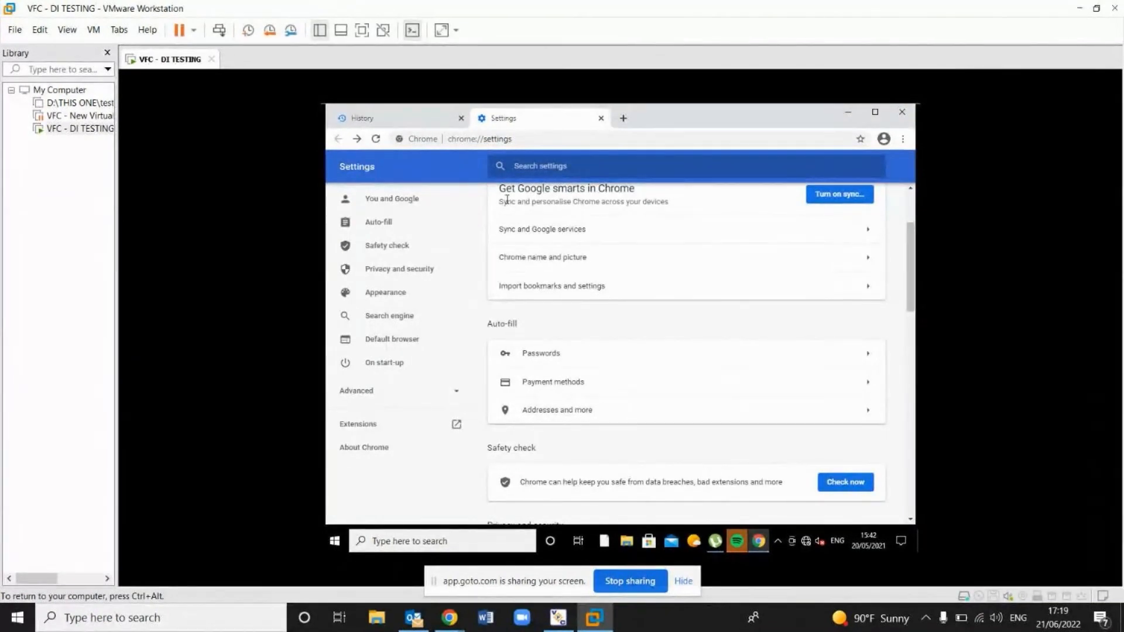
- Check the saved passwords under Auto-fill in the guest's Chrome settings, and close the history and settings pages to exit Chrome
left_click(617, 359)
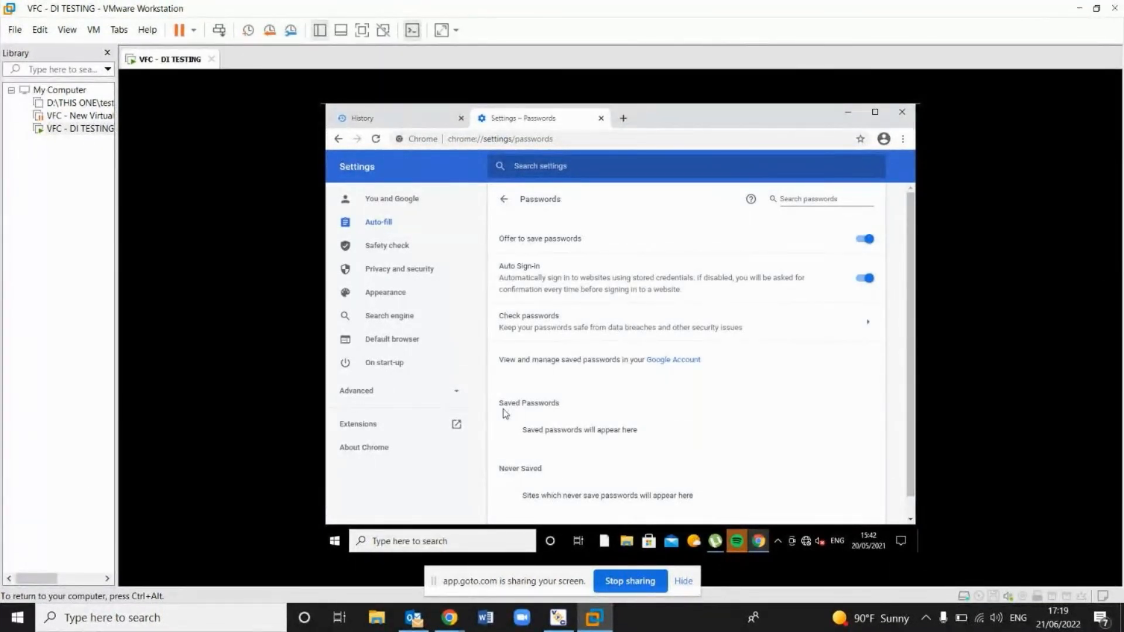
left_click(462, 119)
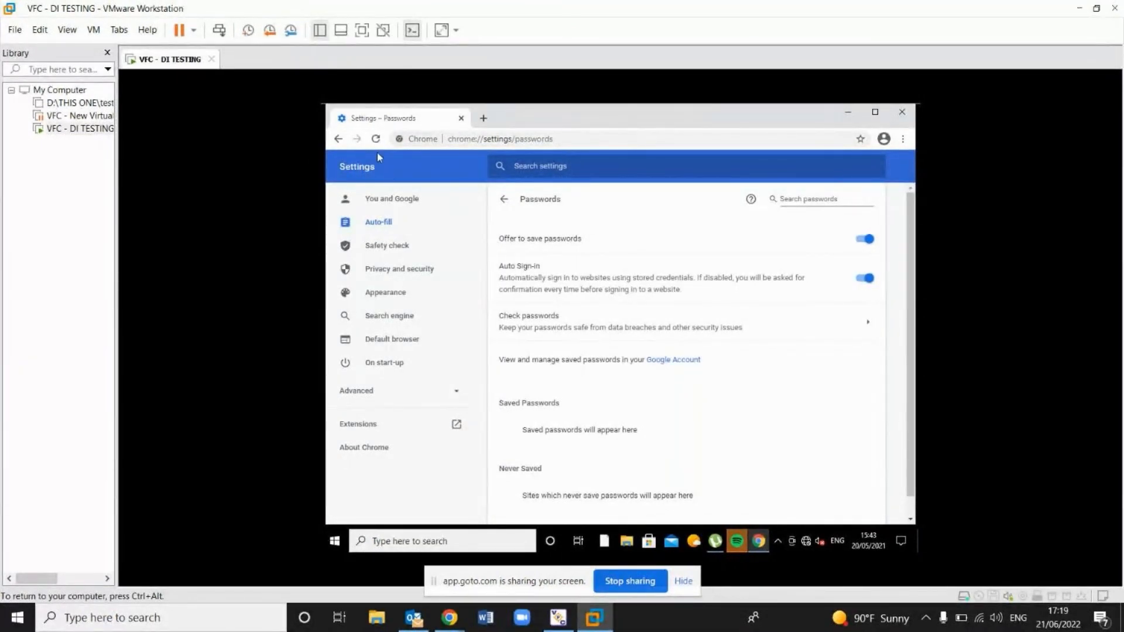
left_click(339, 139)
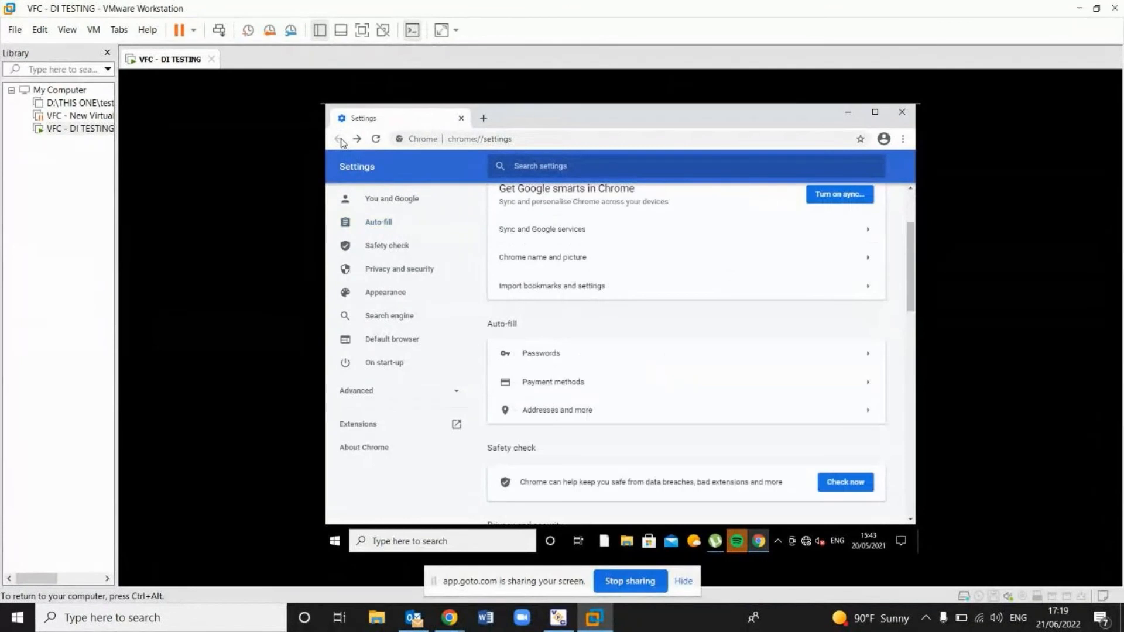
left_click(464, 118)
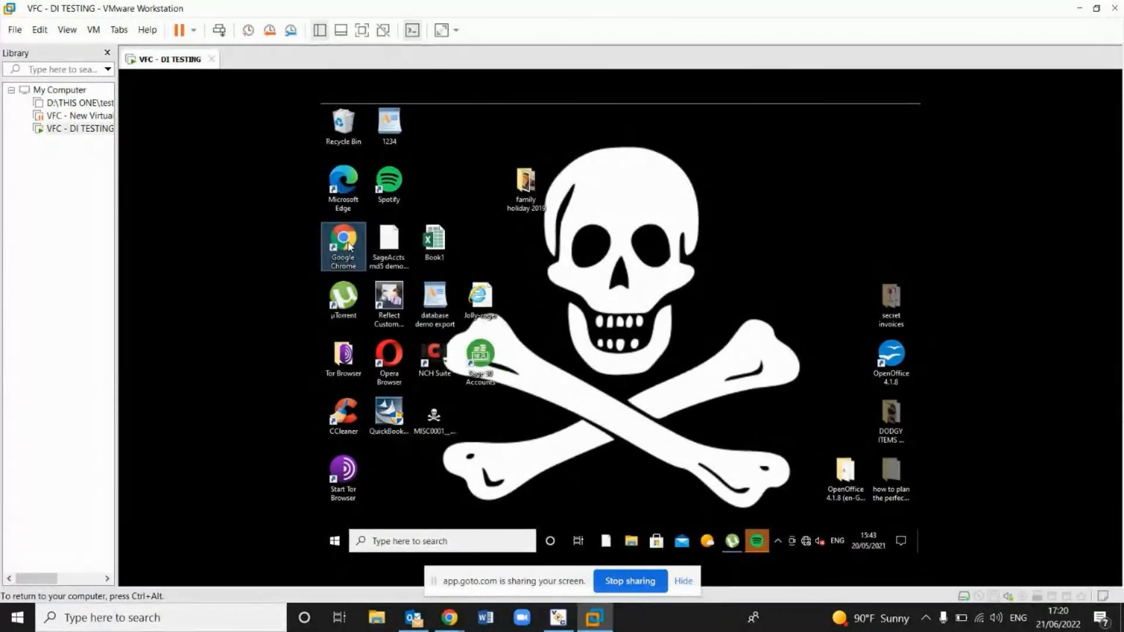
right_click(346, 241)
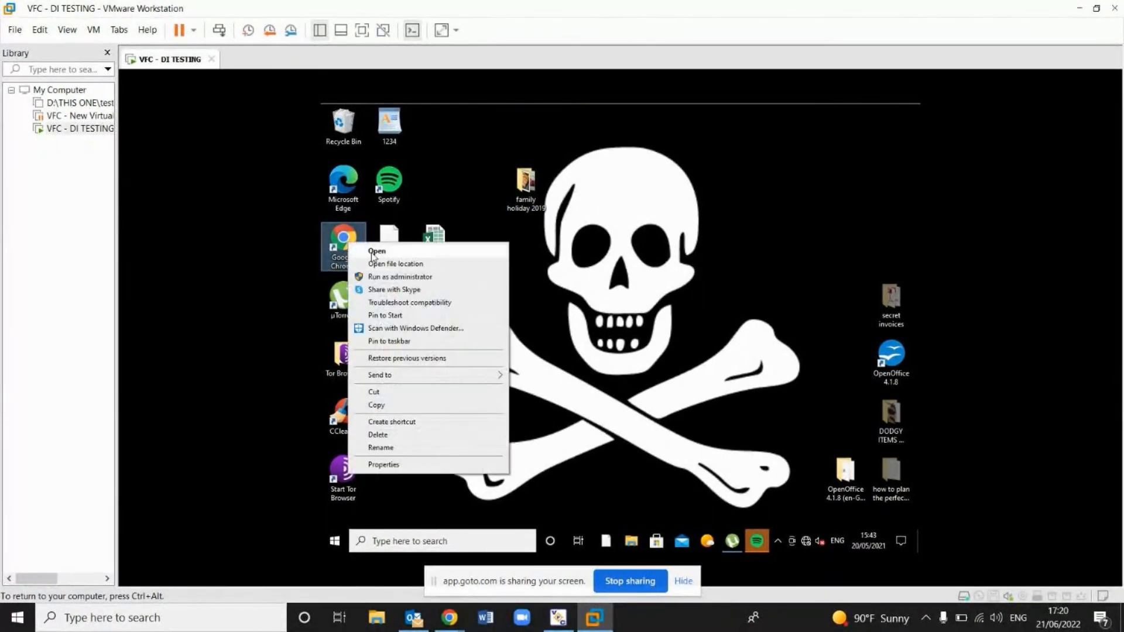
left_click(372, 253)
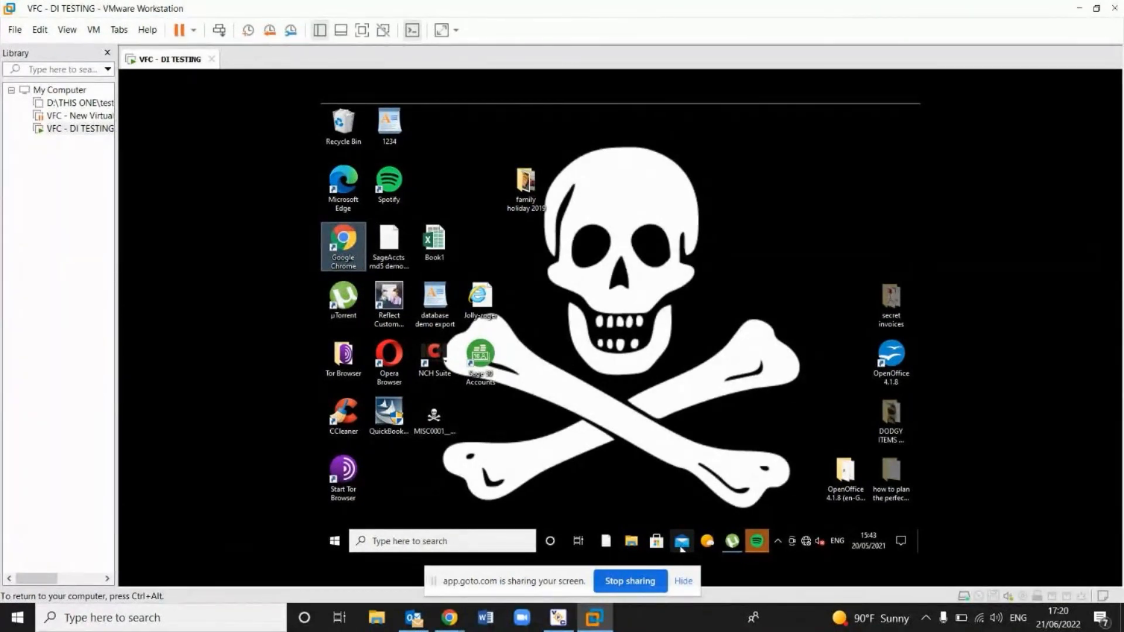
- Open the guest's Weather app, examine its launch location and favorite places for evidence, and close the app
left_click(709, 545)
left_click(709, 543)
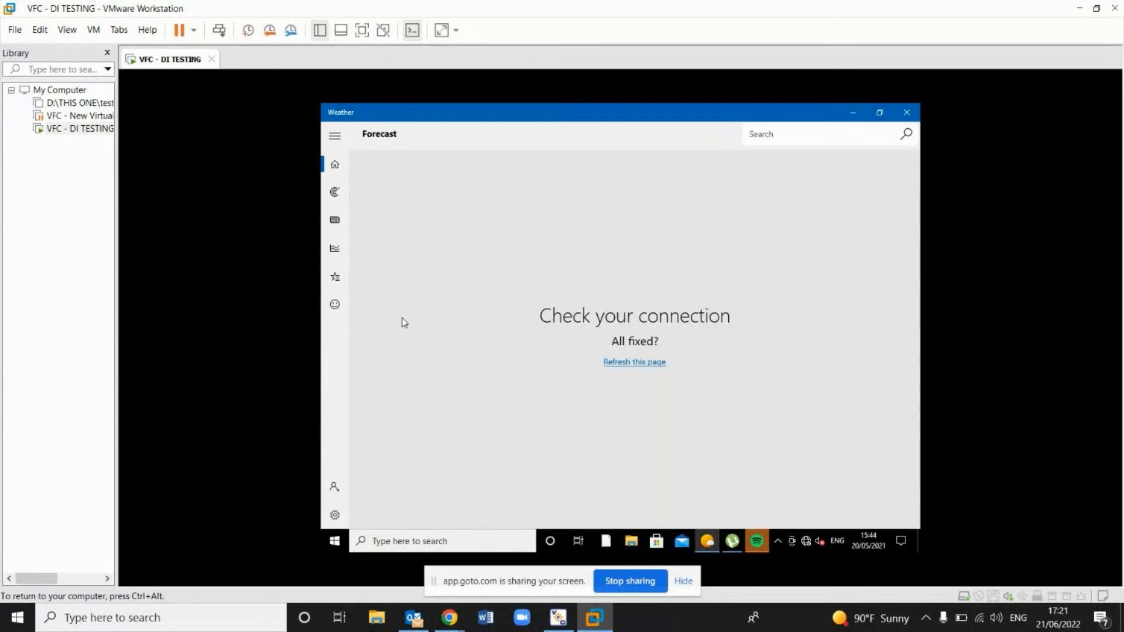
left_click(334, 284)
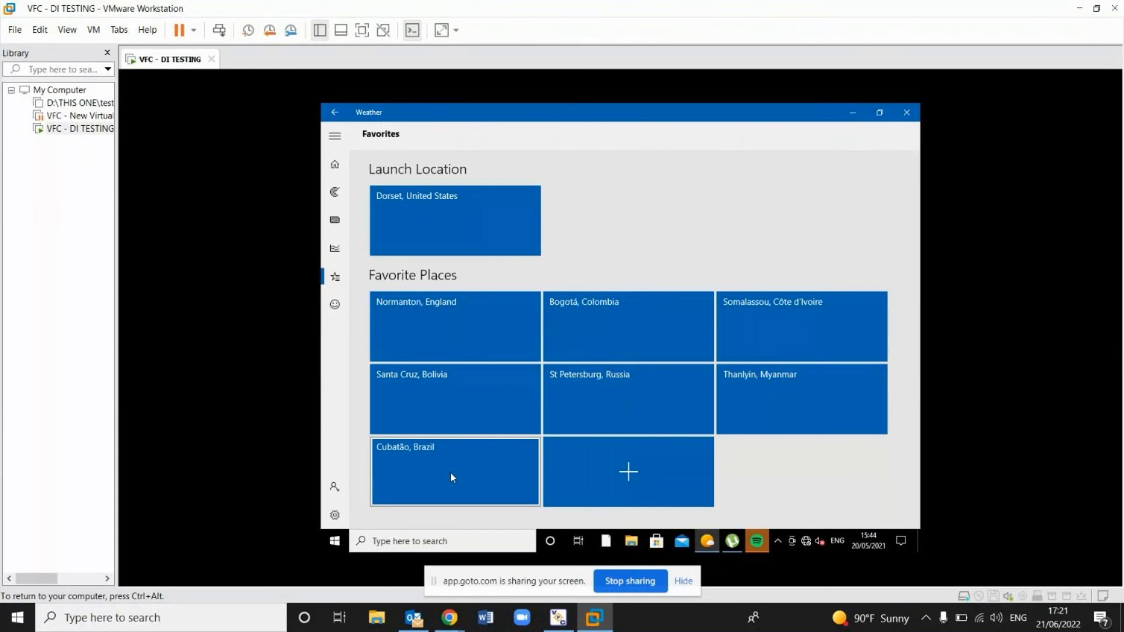
left_click(912, 113)
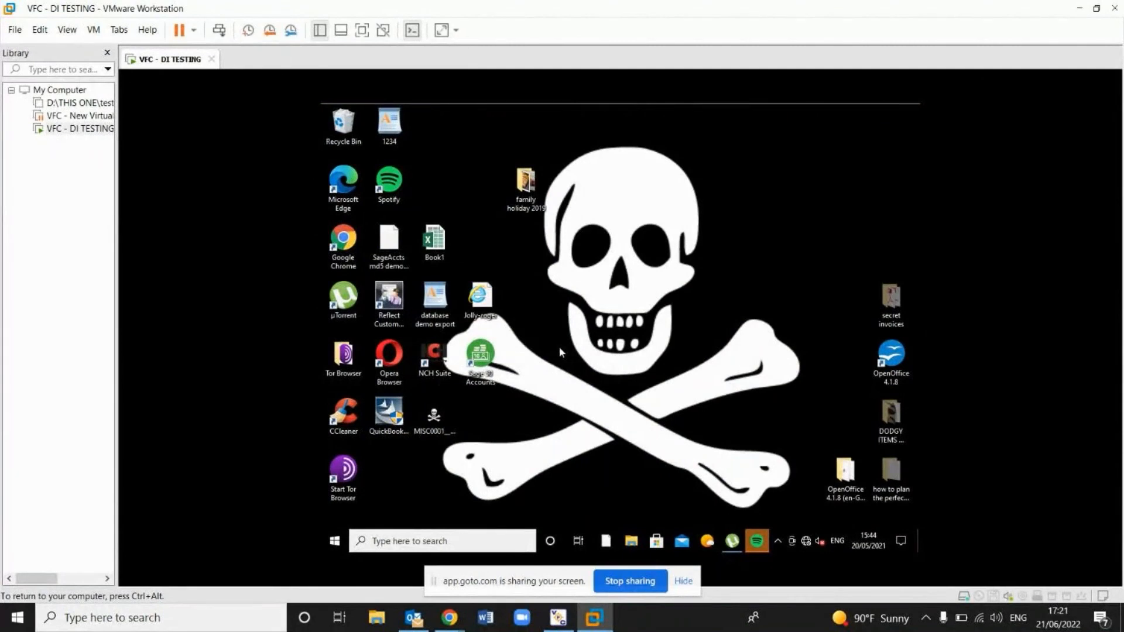
left_click(425, 543)
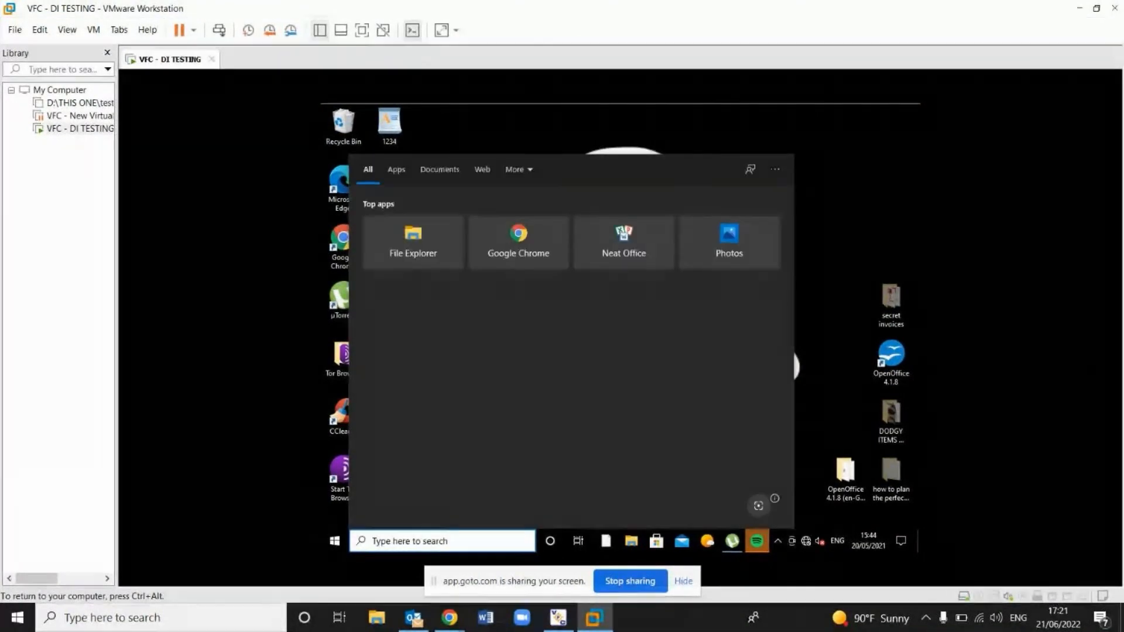
left_click(869, 200)
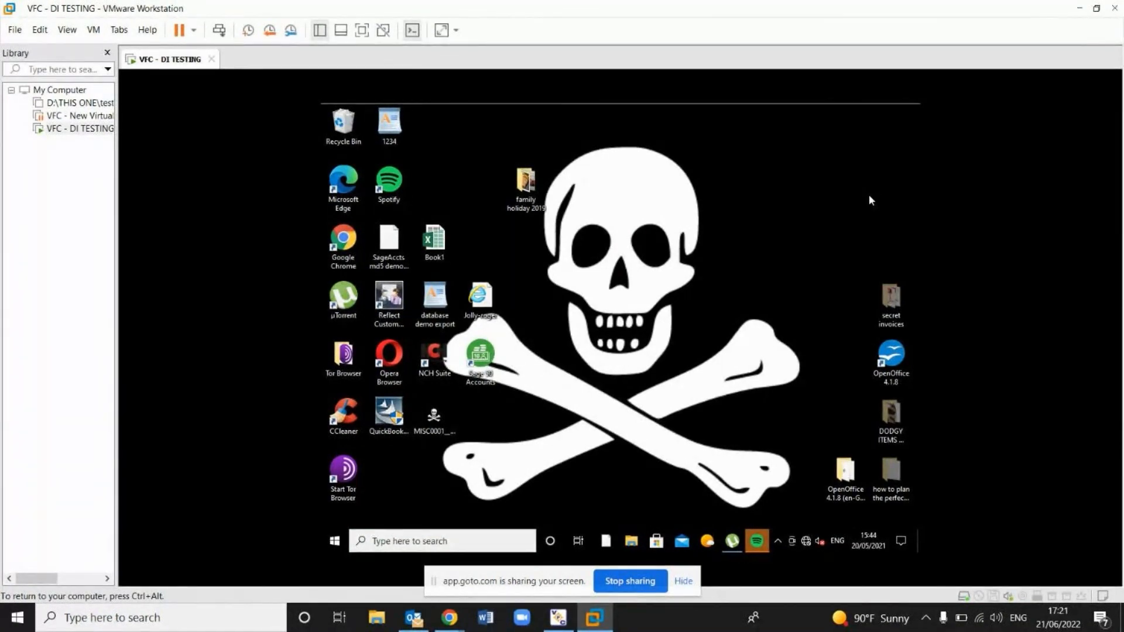
- Switch to VFC and review the Create VM analysis of the physical drive, and check the host computer's battery status
left_click(1078, 8)
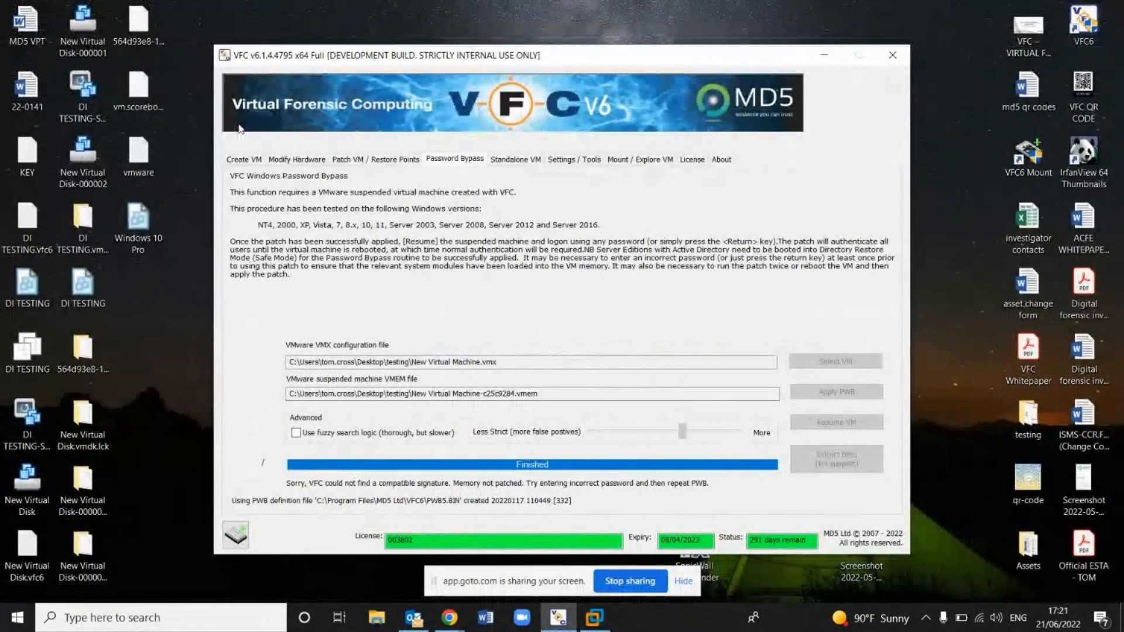
left_click(244, 160)
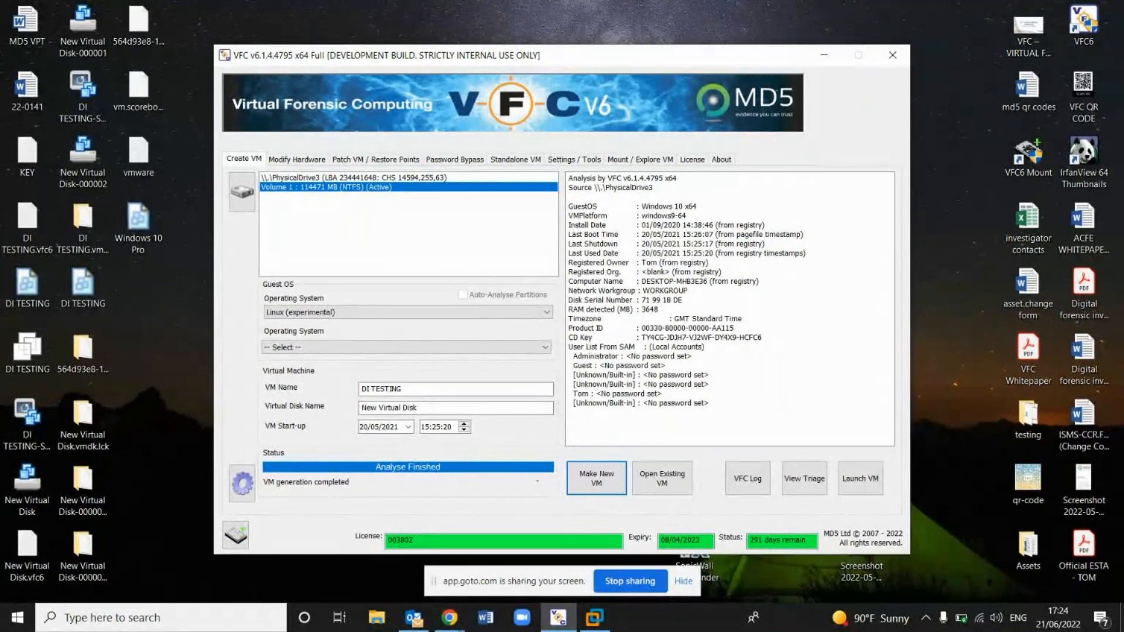
left_click(964, 619)
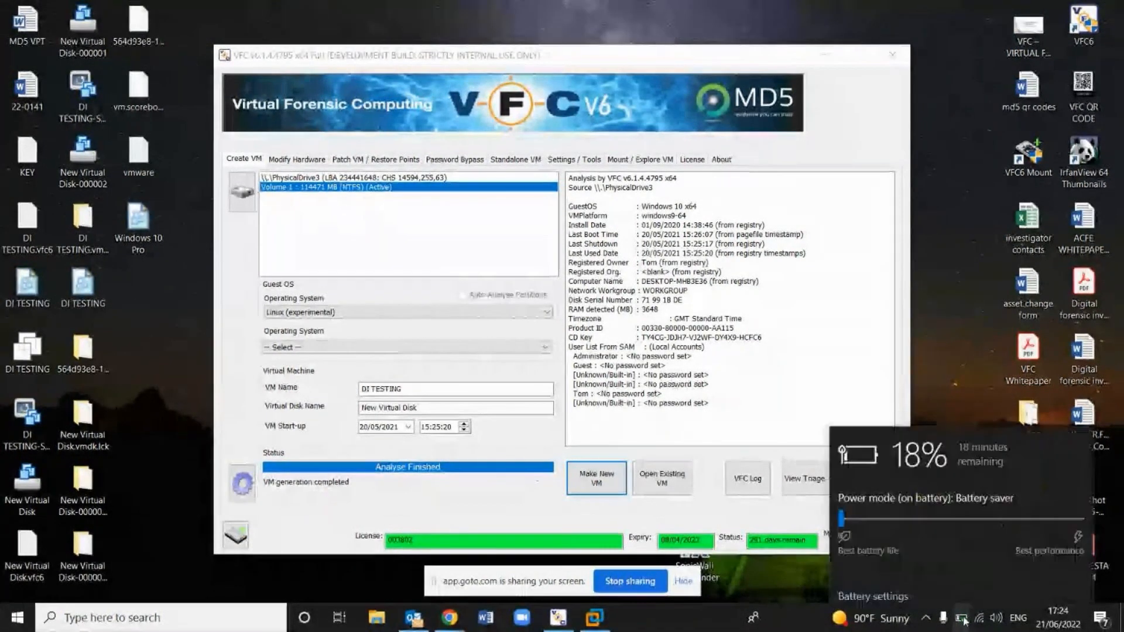
left_click(951, 357)
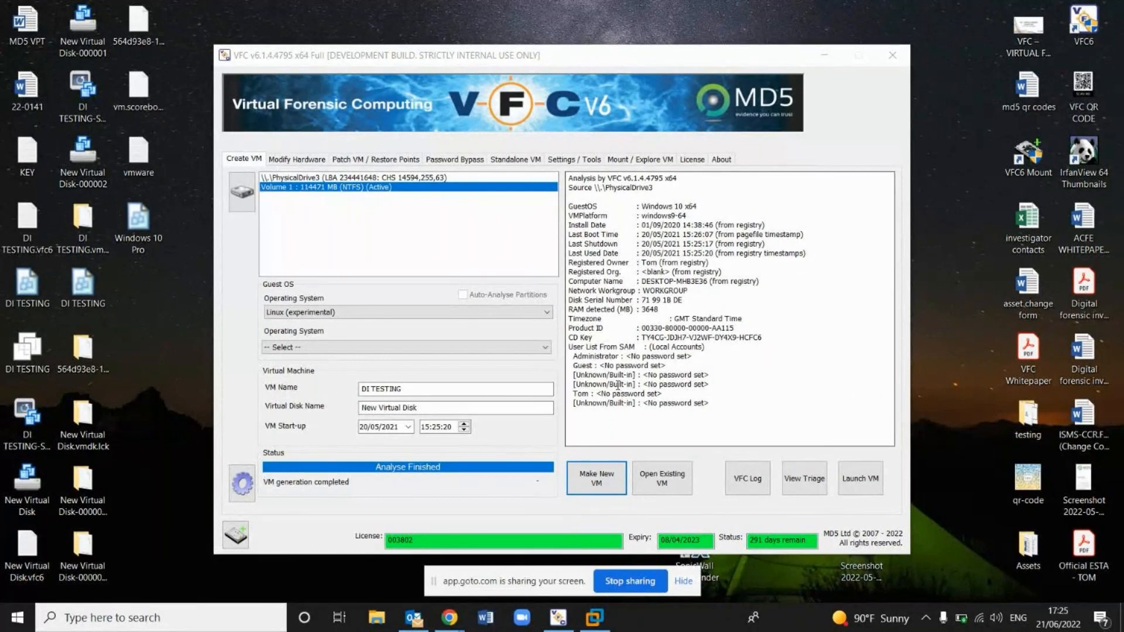
- Minimise VFC and switch back to the DI TESTING virtual machine in VMware Workstation
left_click(827, 56)
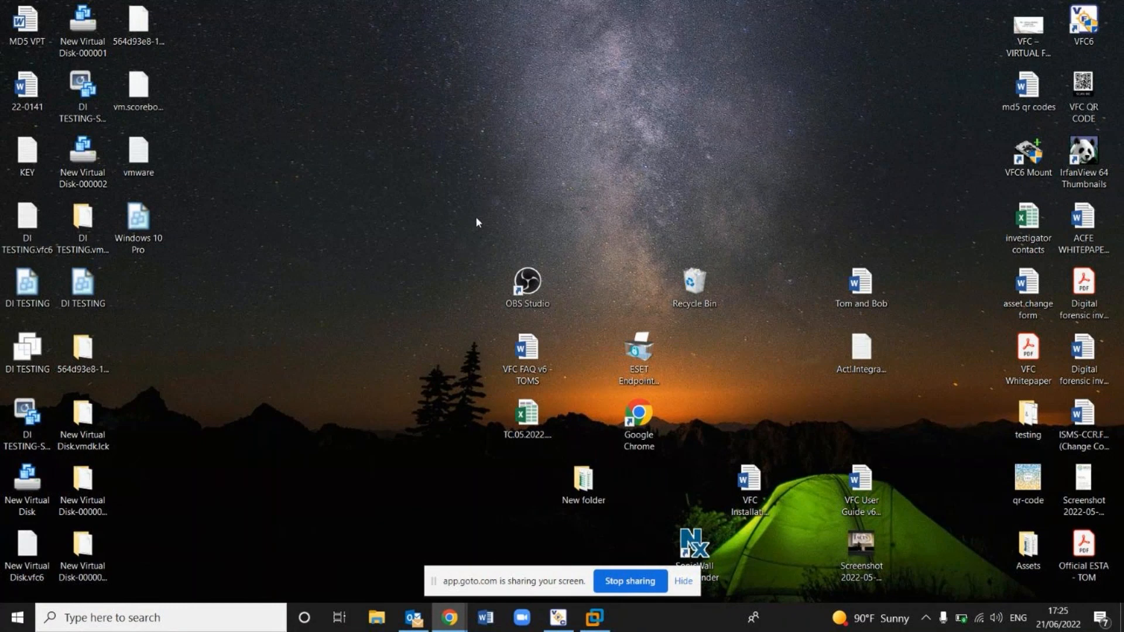
left_click(596, 618)
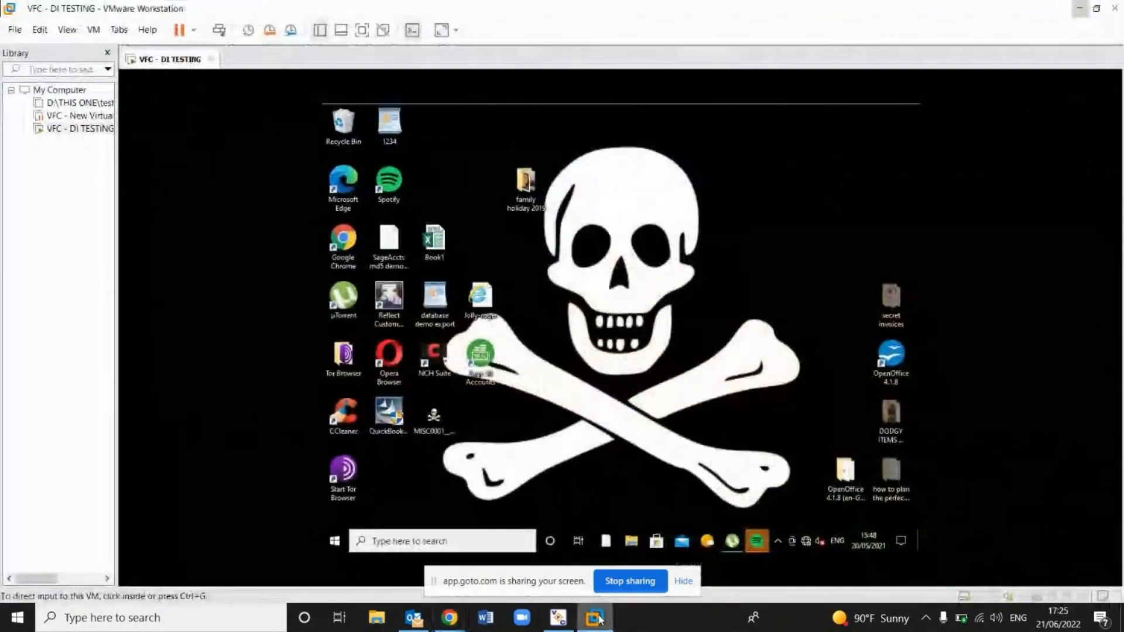